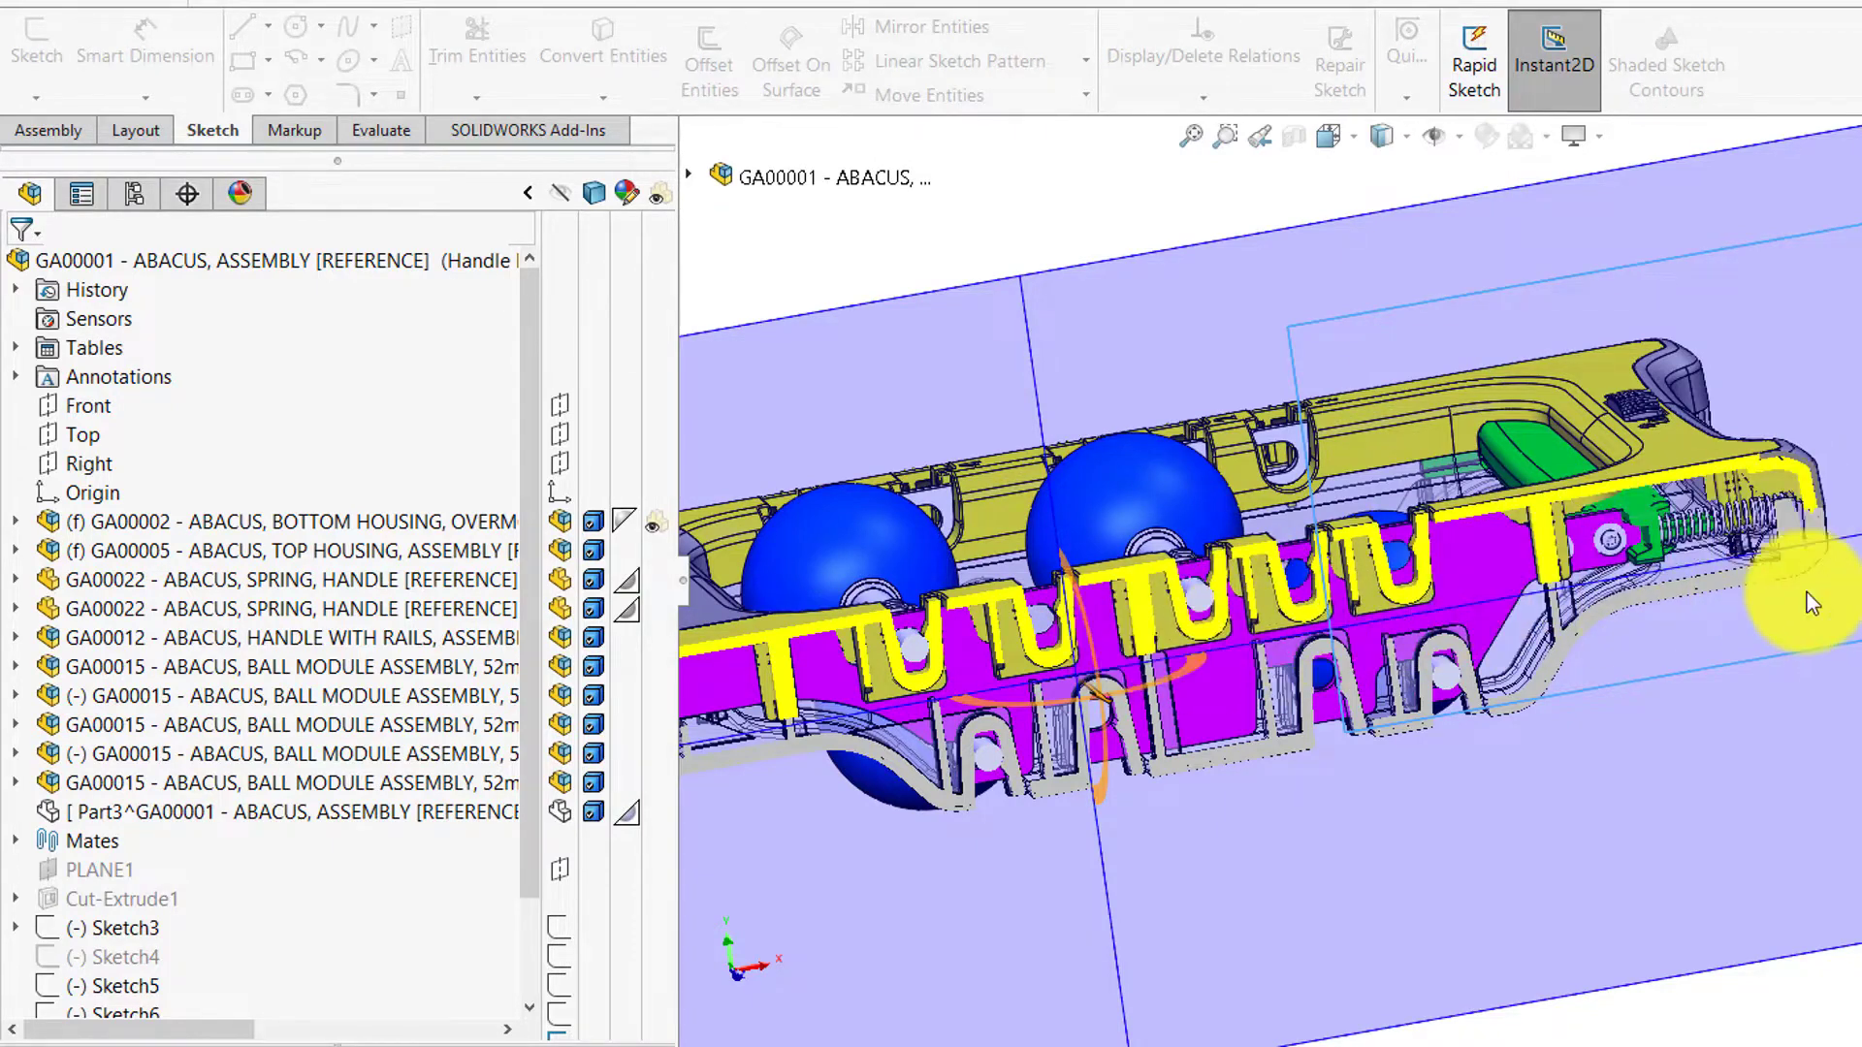
Step: Apply the section view through the side of the abacus assembly and select the handle spring for inspection
{"action": "left_click", "coordinate": [1857, 531]}
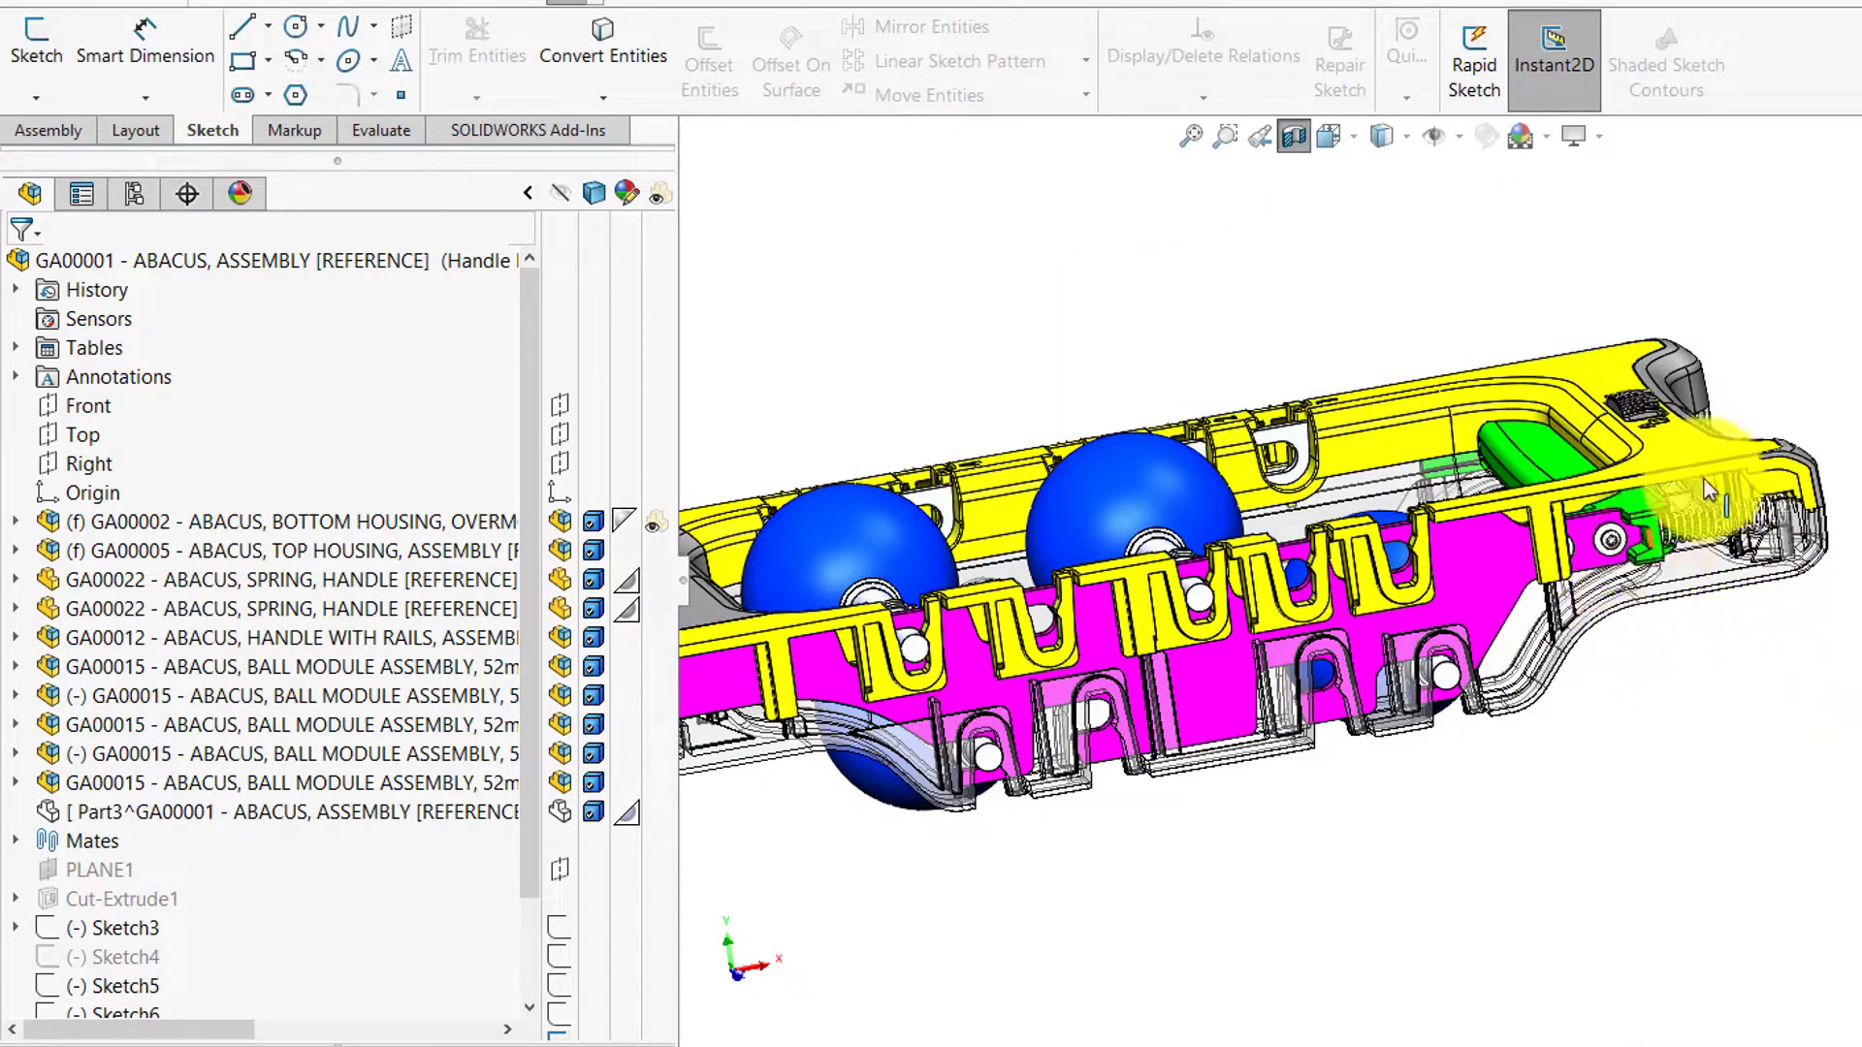
{"action": "scroll", "coordinate": [1634, 548], "scroll_direction": "down", "scroll_amount": 5}
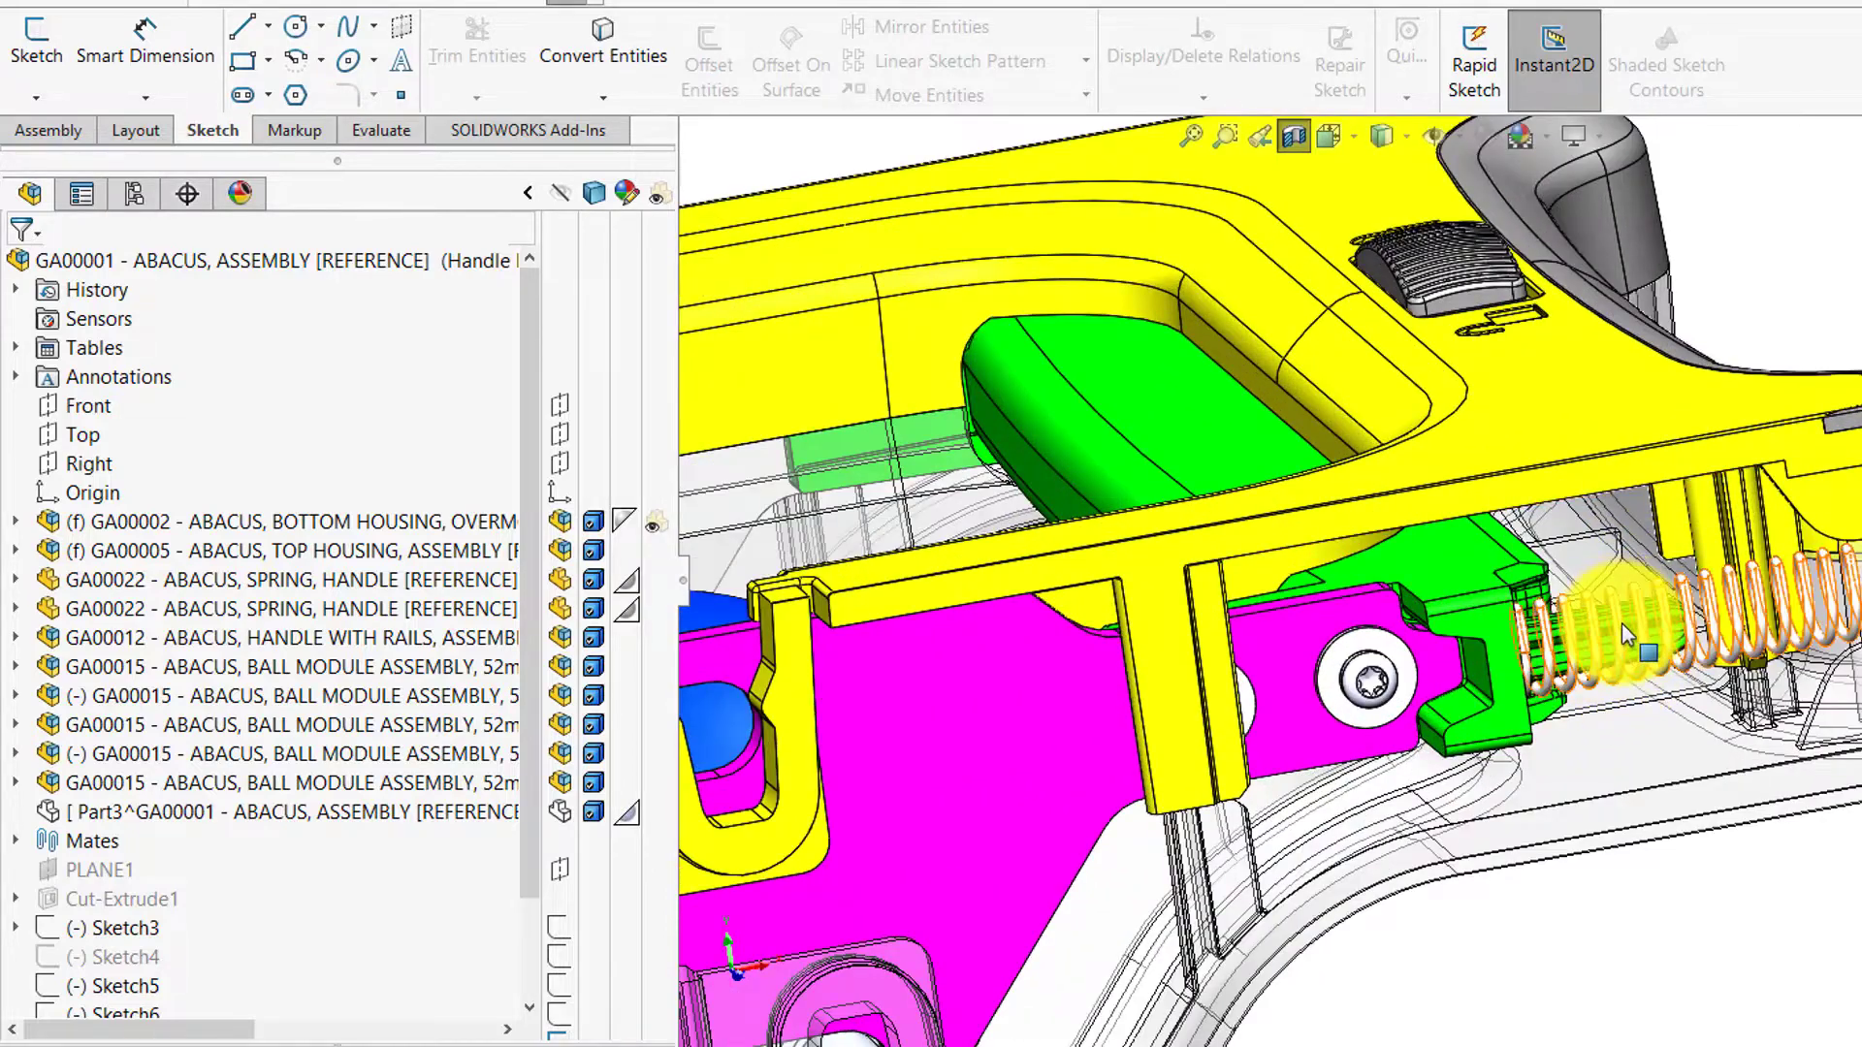
{"action": "left_click", "coordinate": [1623, 624]}
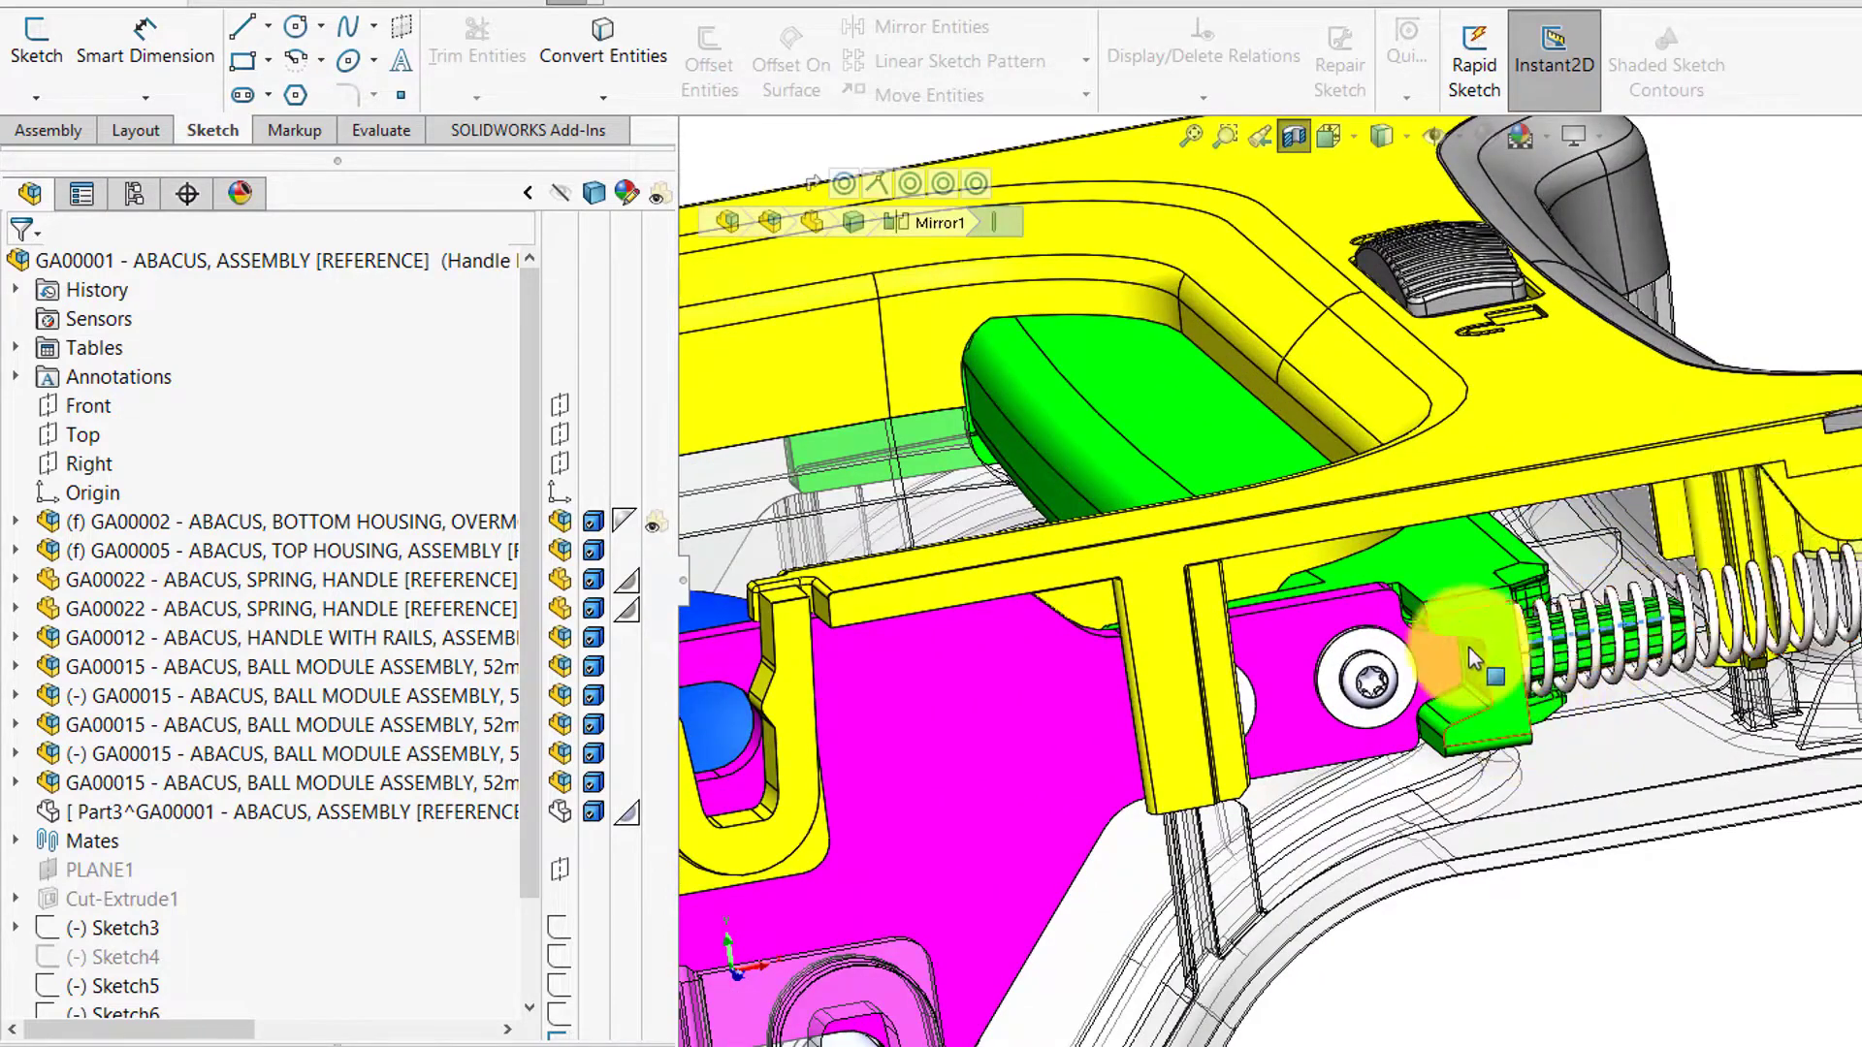
Step: Examine the green handle and the area where its end meets the spring and the rail
{"action": "scroll", "coordinate": [1387, 582], "scroll_direction": "up", "scroll_amount": 4}
{"action": "left_click", "coordinate": [1224, 471]}
{"action": "middle_click_drag", "start_coordinate": [1218, 470], "coordinate": [1224, 535]}
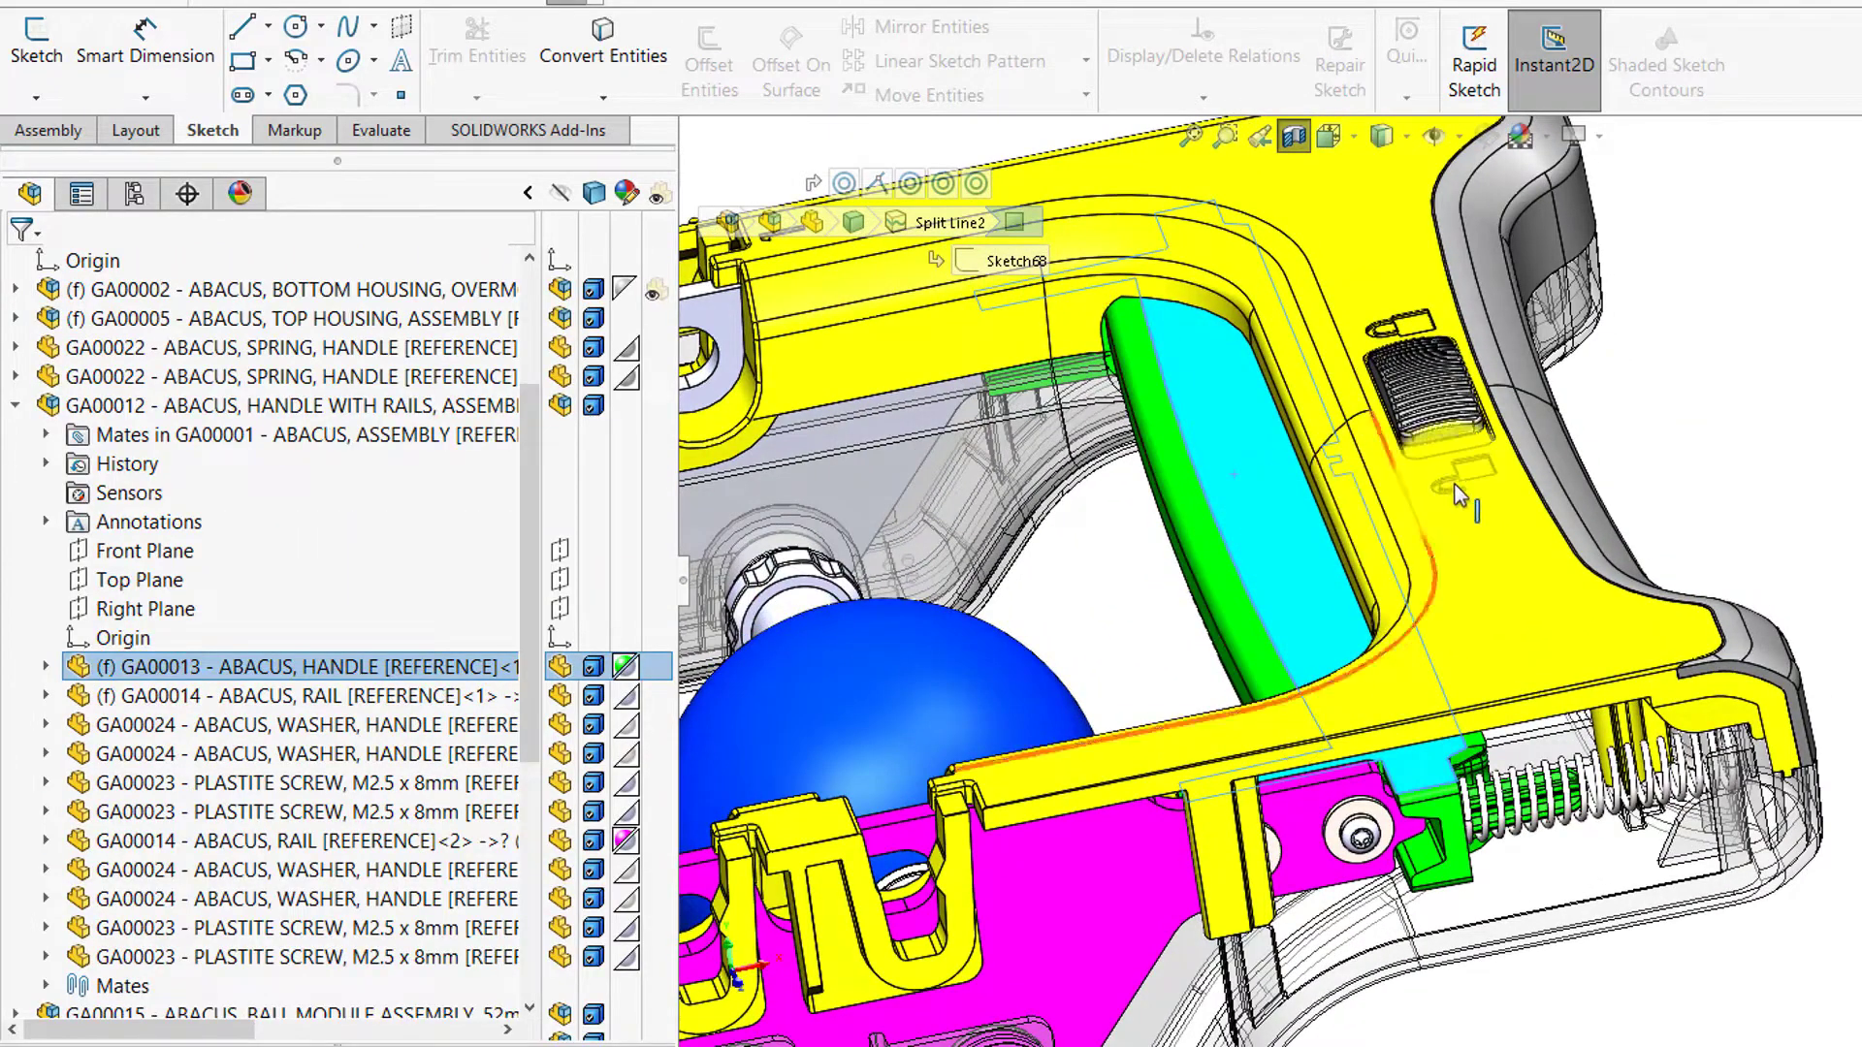
{"action": "middle_click_drag", "start_coordinate": [1607, 834], "coordinate": [1619, 708]}
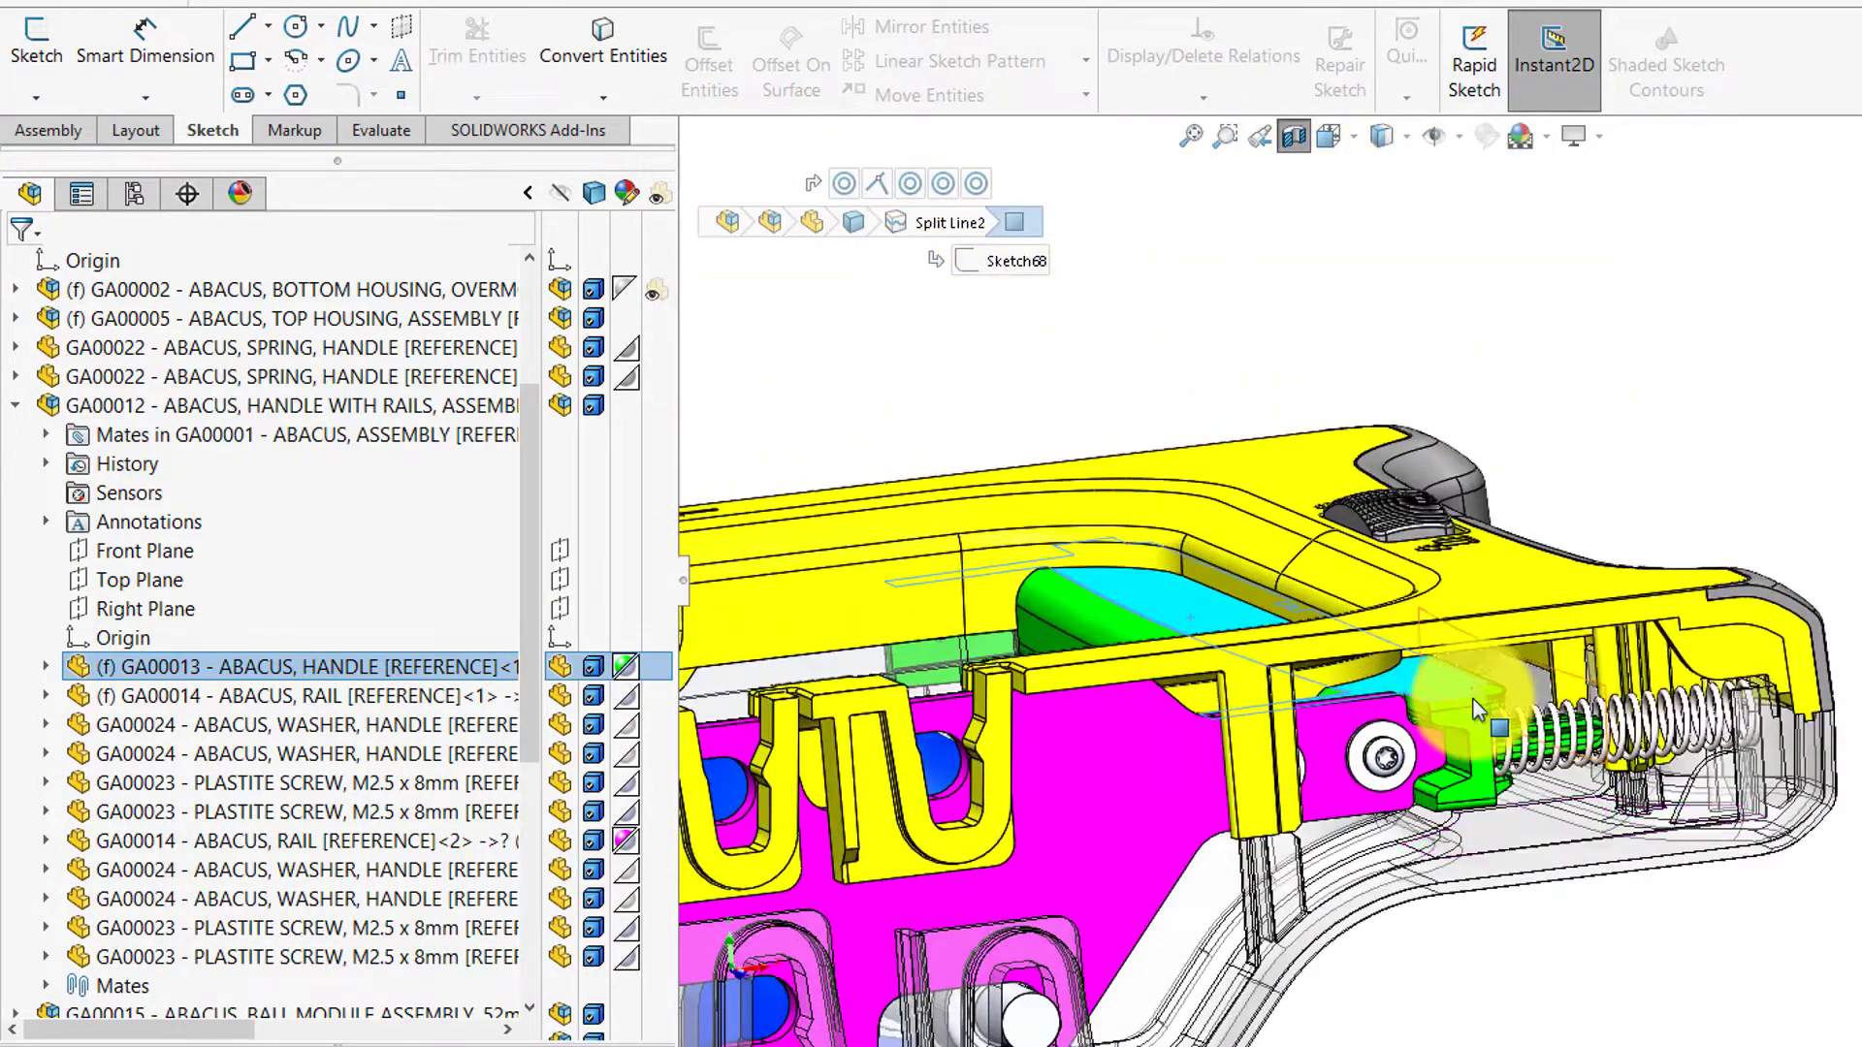
{"action": "scroll", "coordinate": [1474, 722], "scroll_direction": "down", "scroll_amount": 2}
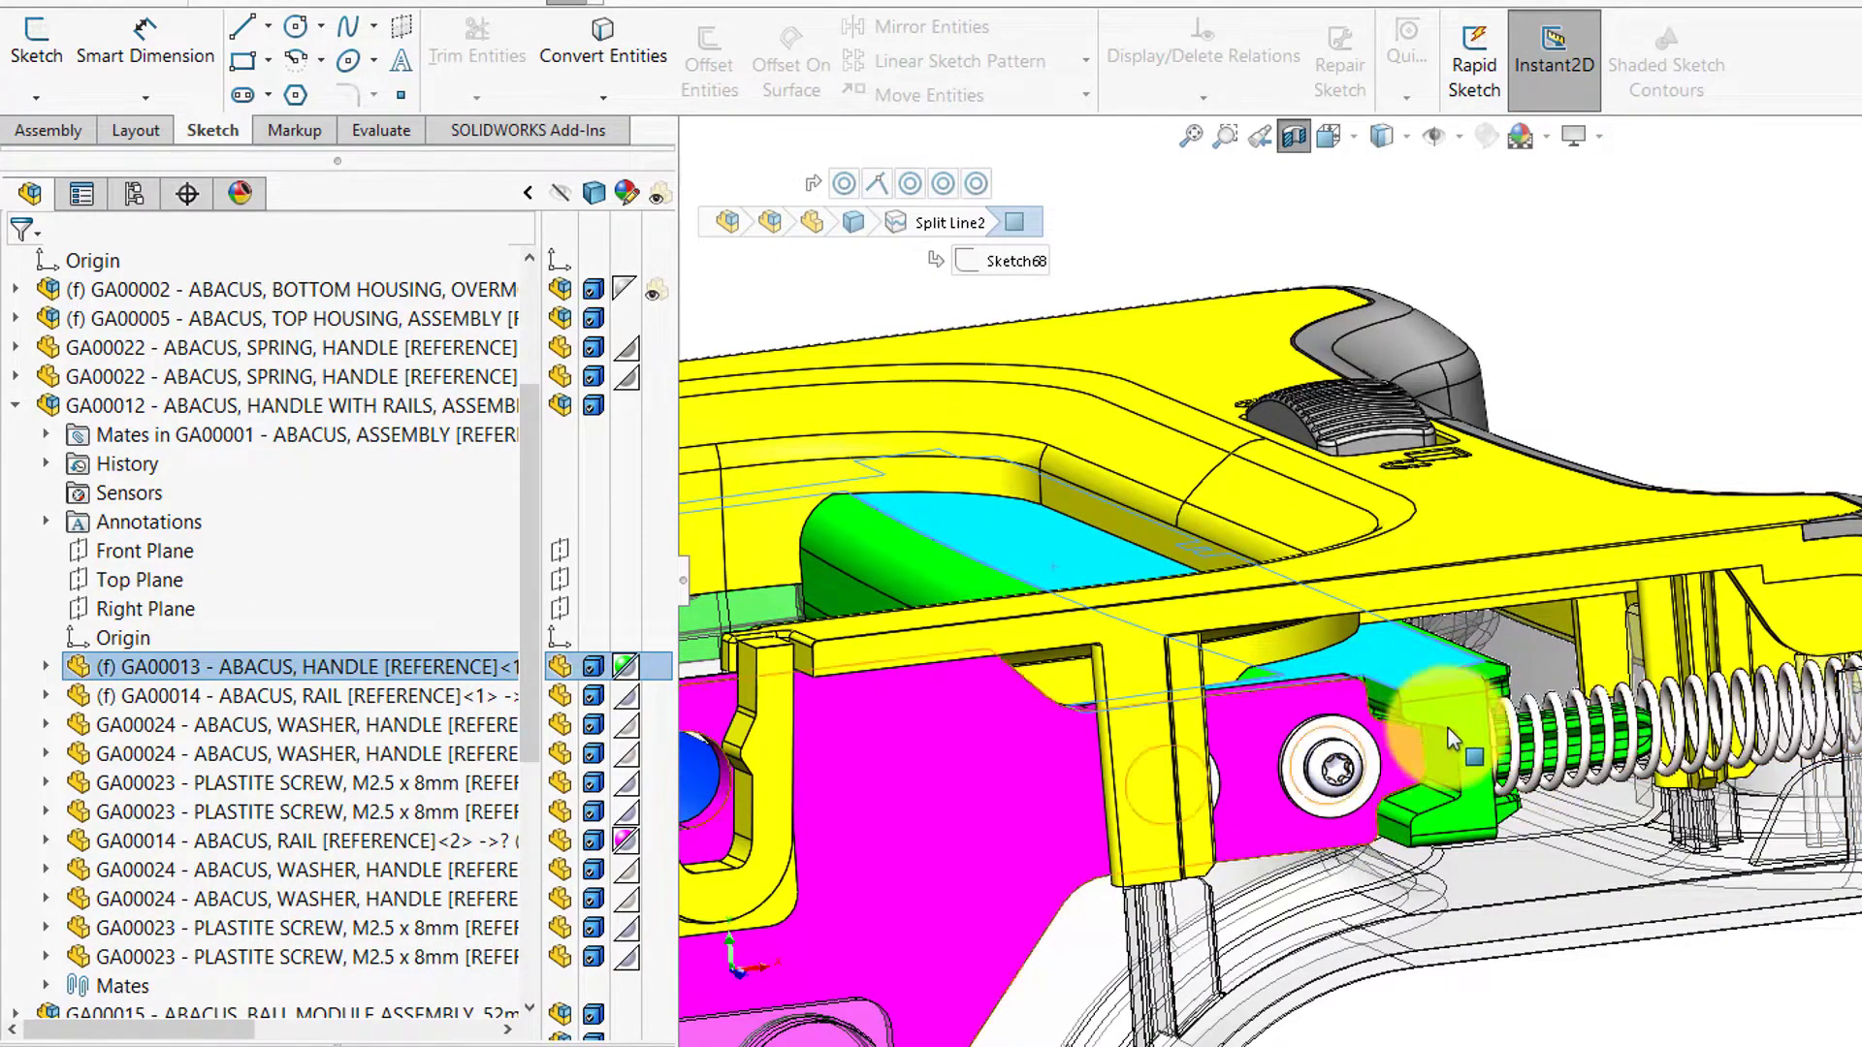
{"action": "scroll", "coordinate": [1202, 790], "scroll_direction": "up", "scroll_amount": 3}
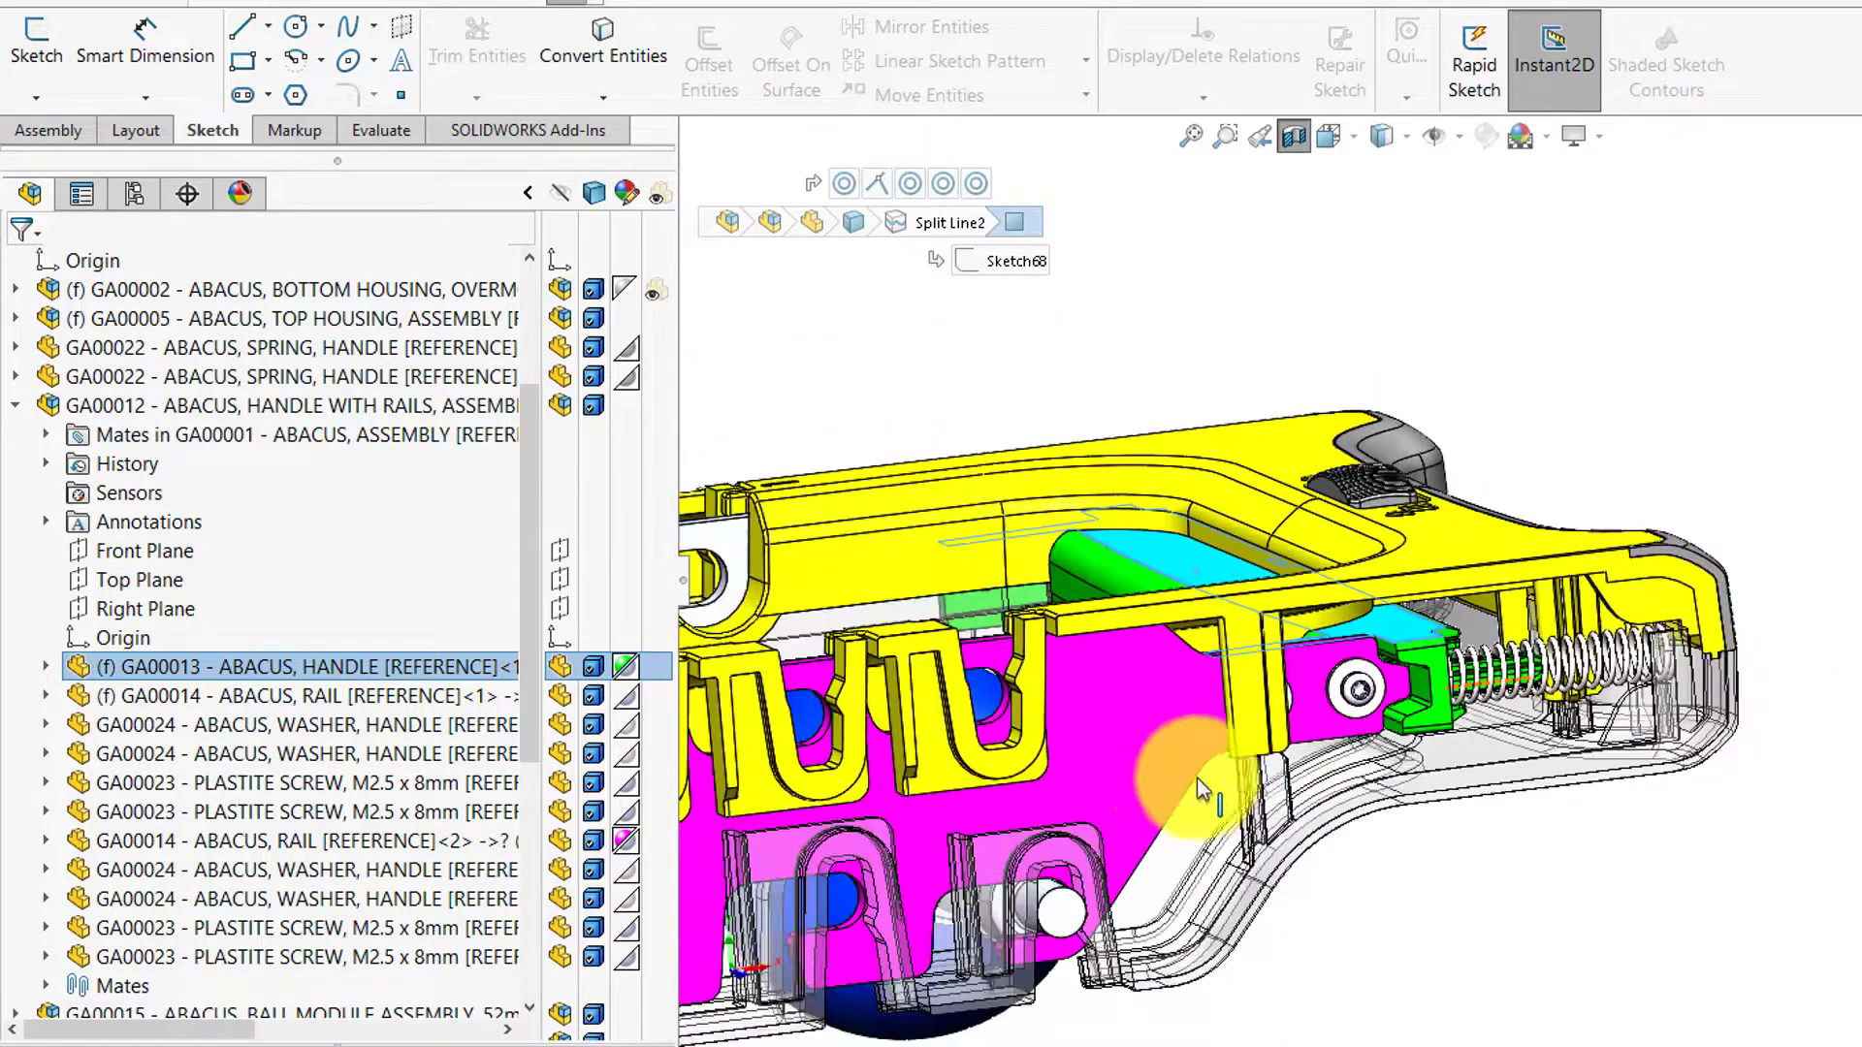
Step: Examine the magenta rail and how its slots line up with the U-shaped slots of the top housing
{"action": "left_click", "coordinate": [1086, 704]}
{"action": "scroll", "coordinate": [1133, 685], "scroll_direction": "down", "scroll_amount": 2}
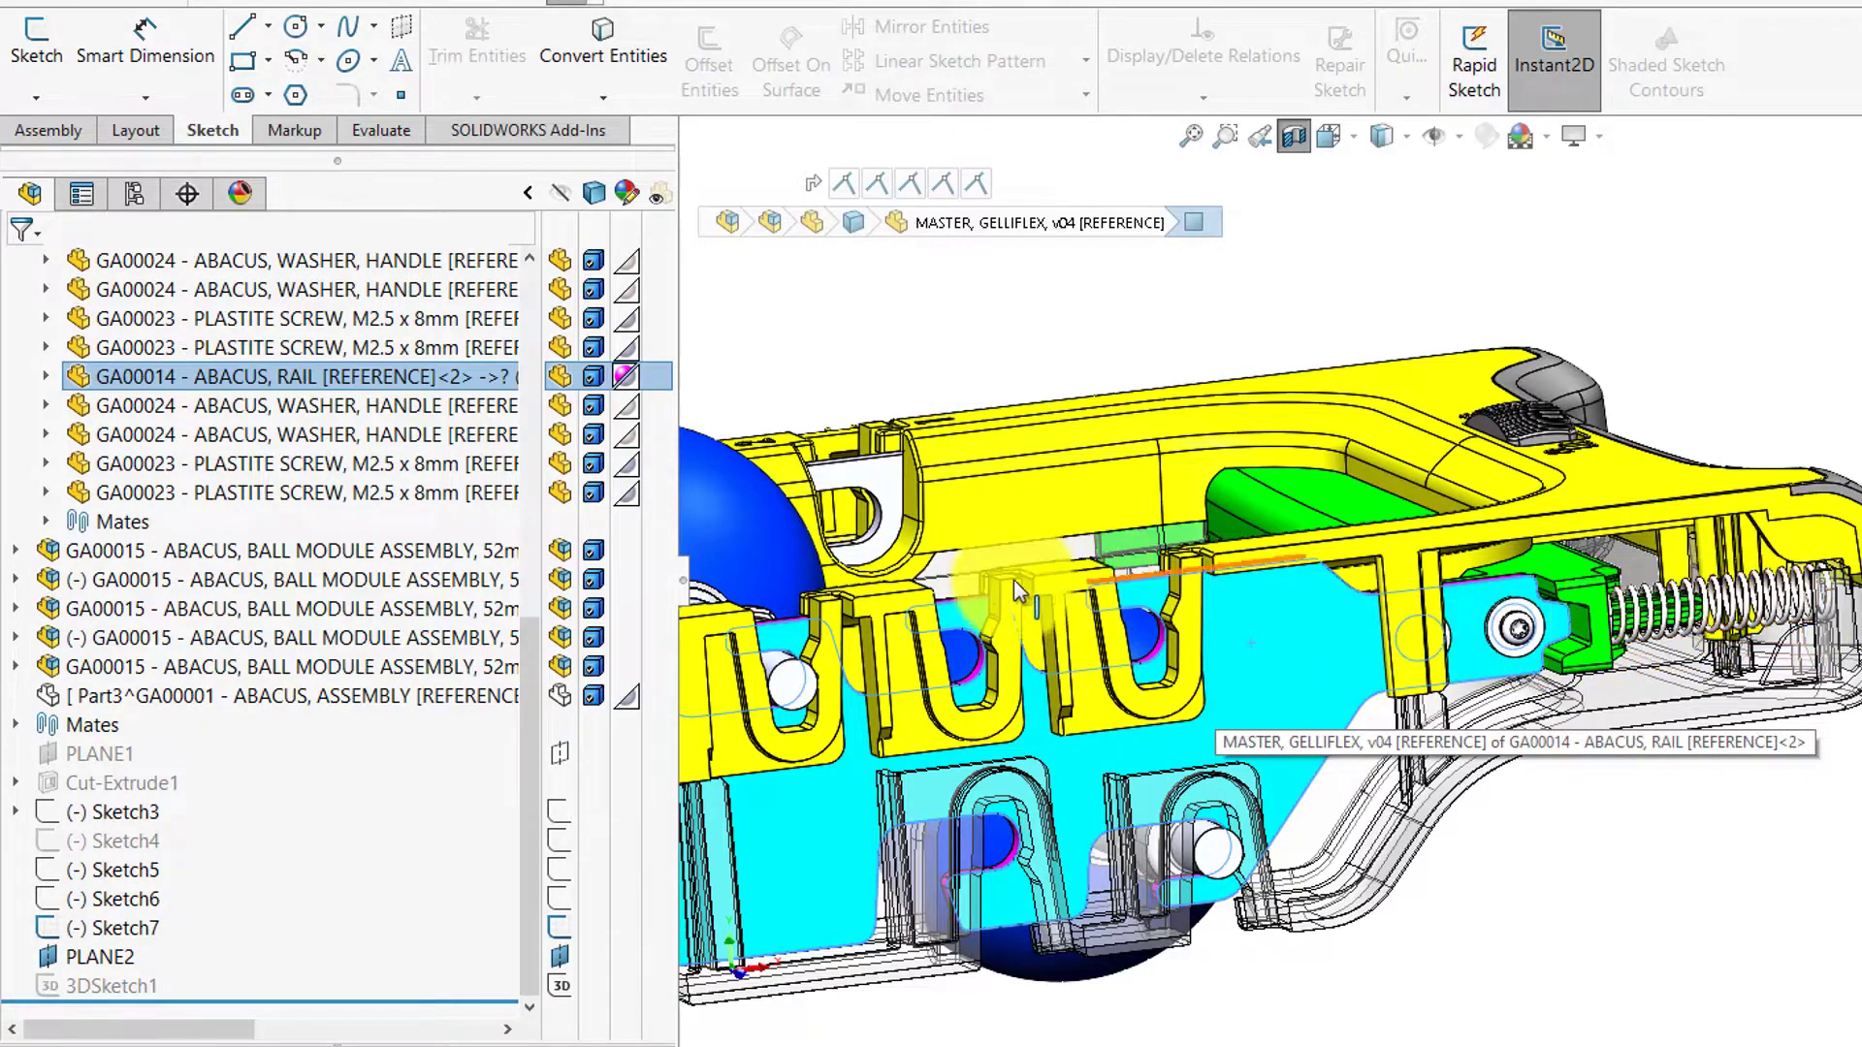
{"action": "scroll", "coordinate": [1038, 587], "scroll_direction": "up", "scroll_amount": 1}
{"action": "left_click", "coordinate": [1462, 813]}
{"action": "scroll", "coordinate": [921, 574], "scroll_direction": "down", "scroll_amount": 2}
{"action": "scroll", "coordinate": [1073, 591], "scroll_direction": "down", "scroll_amount": 5}
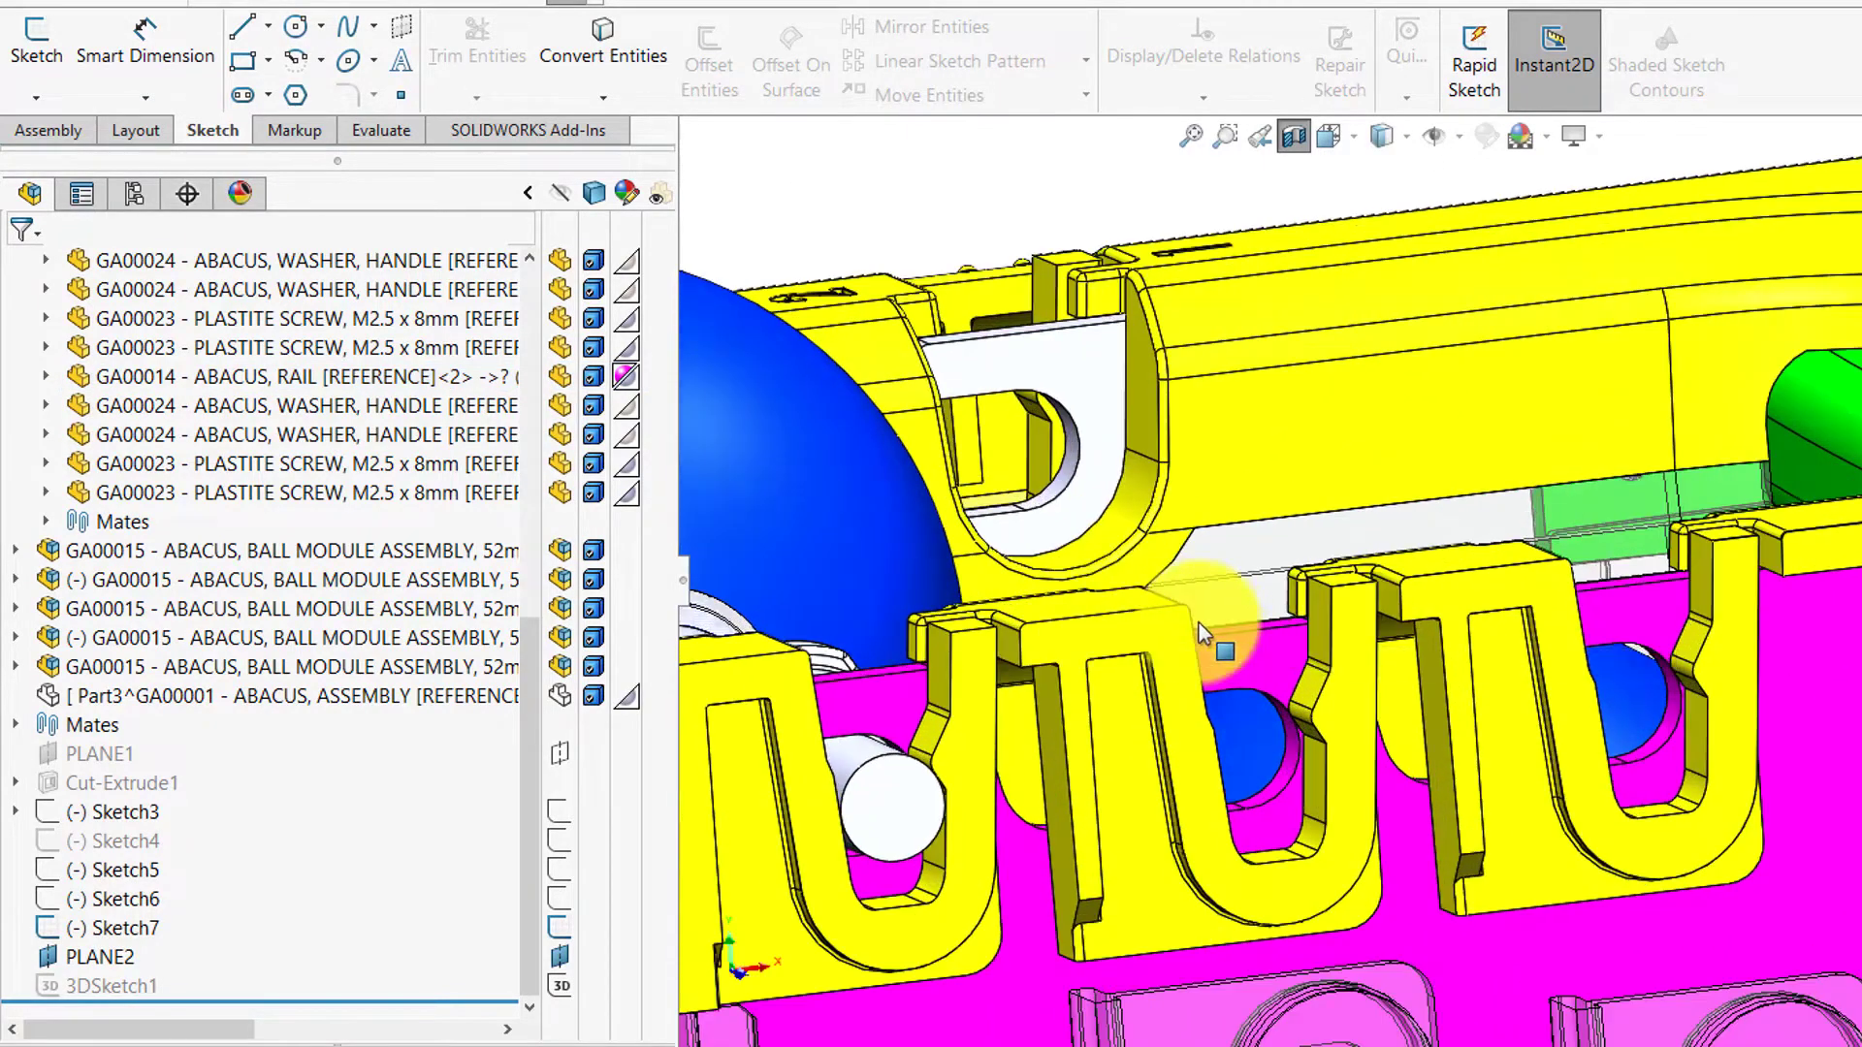
{"action": "left_click", "coordinate": [974, 636]}
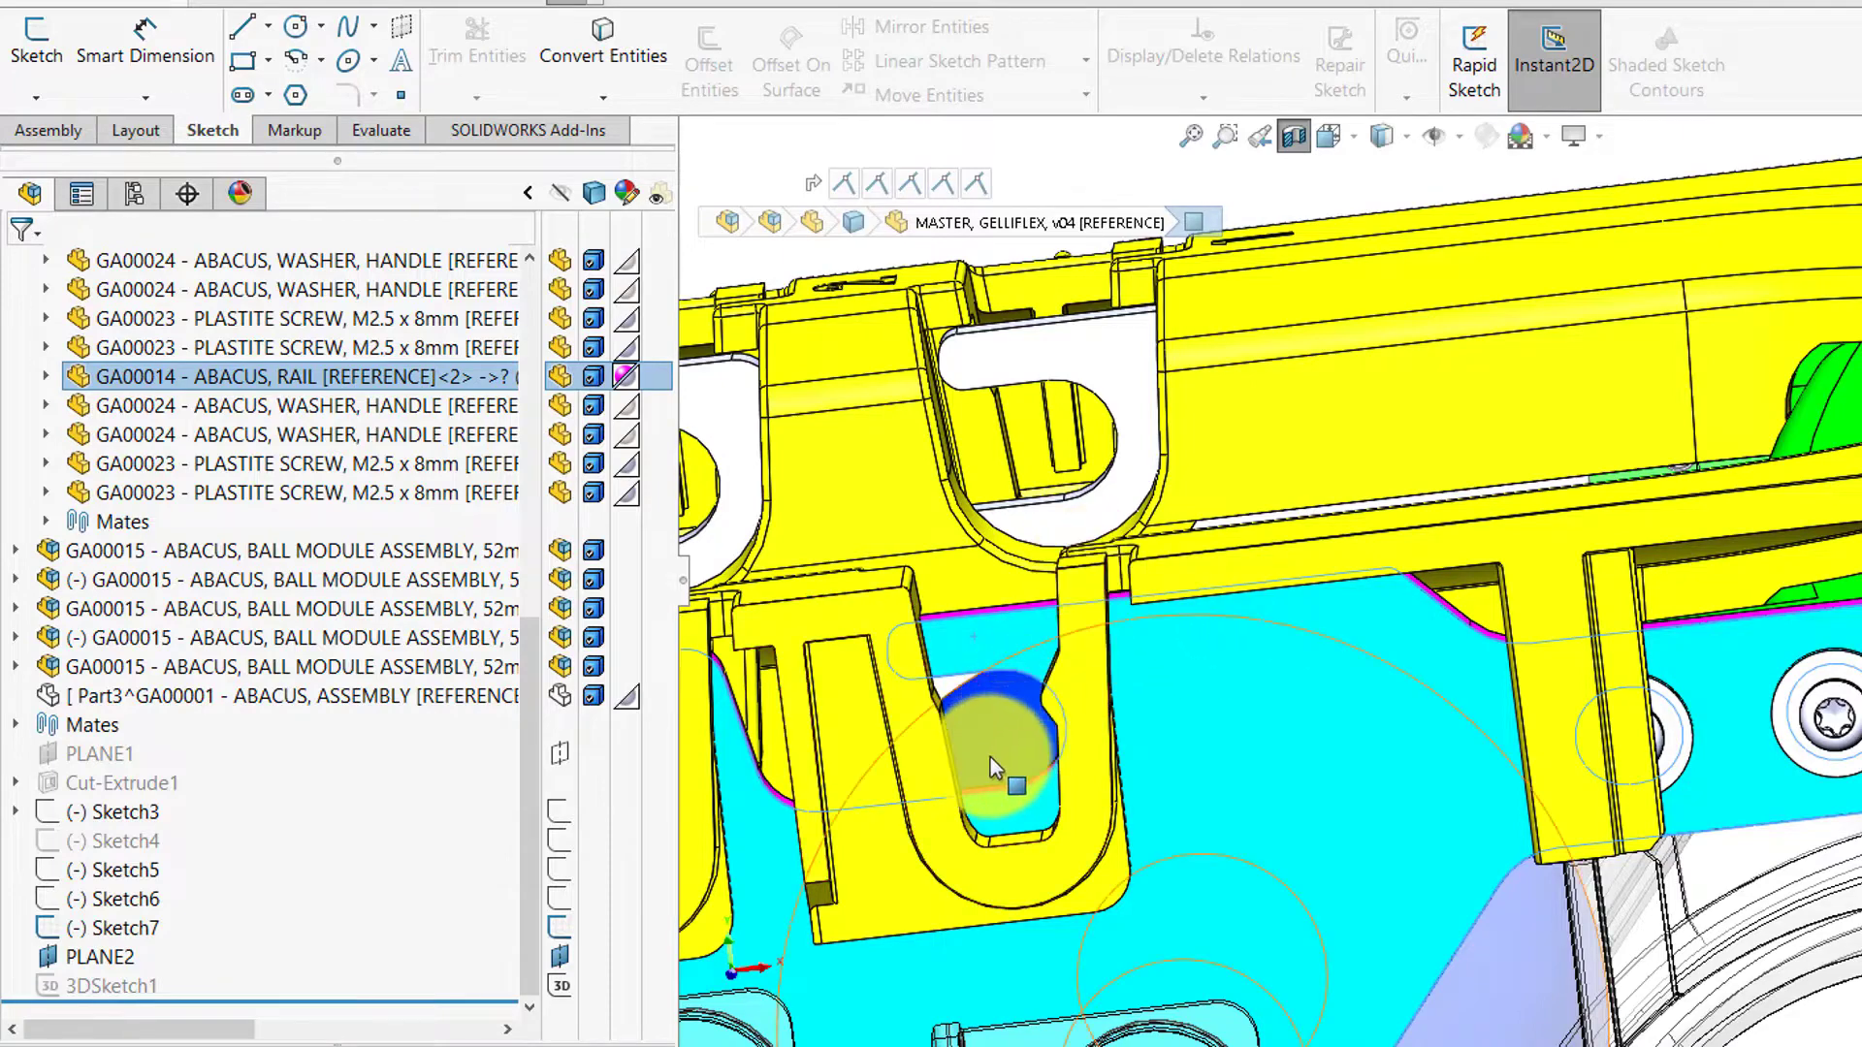
Step: Inspect a ball module's axle end cap and axle spacer where they sit in the housing slot
{"action": "scroll", "coordinate": [1050, 669], "scroll_direction": "up", "scroll_amount": 6}
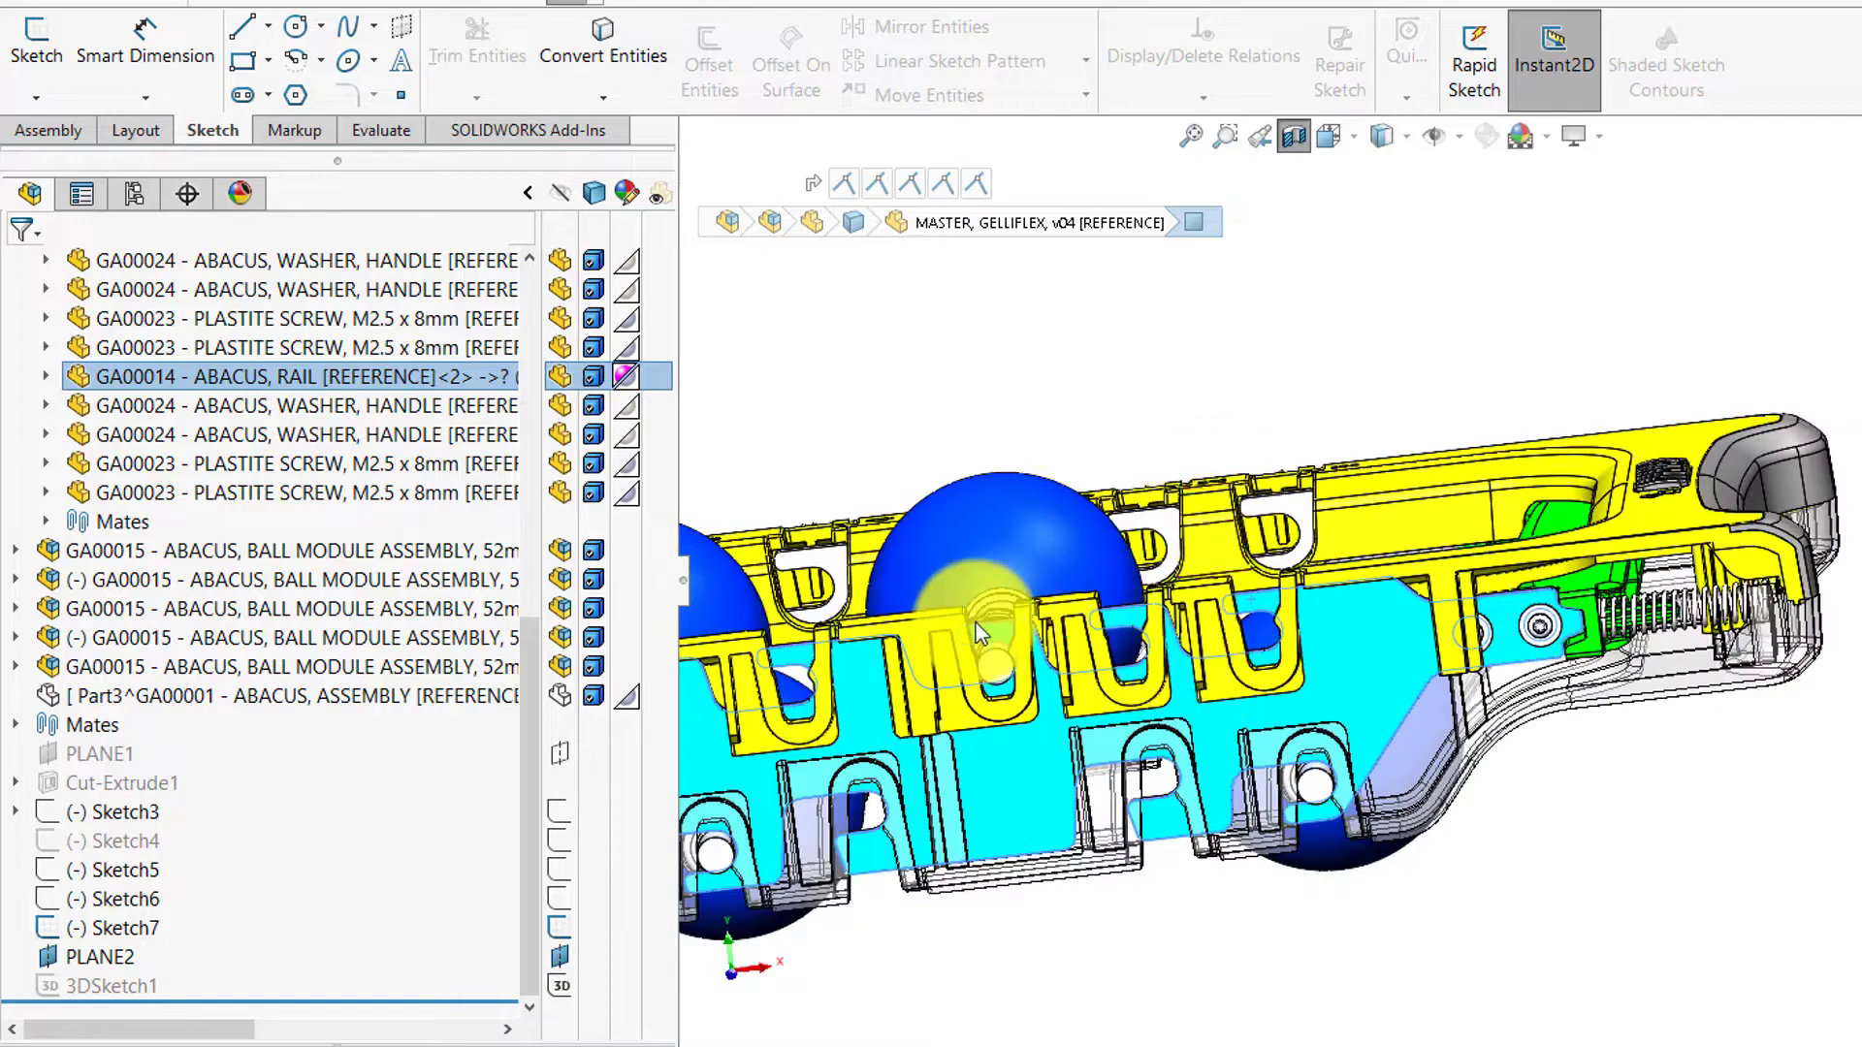
{"action": "scroll", "coordinate": [974, 621], "scroll_direction": "down", "scroll_amount": 5}
{"action": "left_click", "coordinate": [1210, 719]}
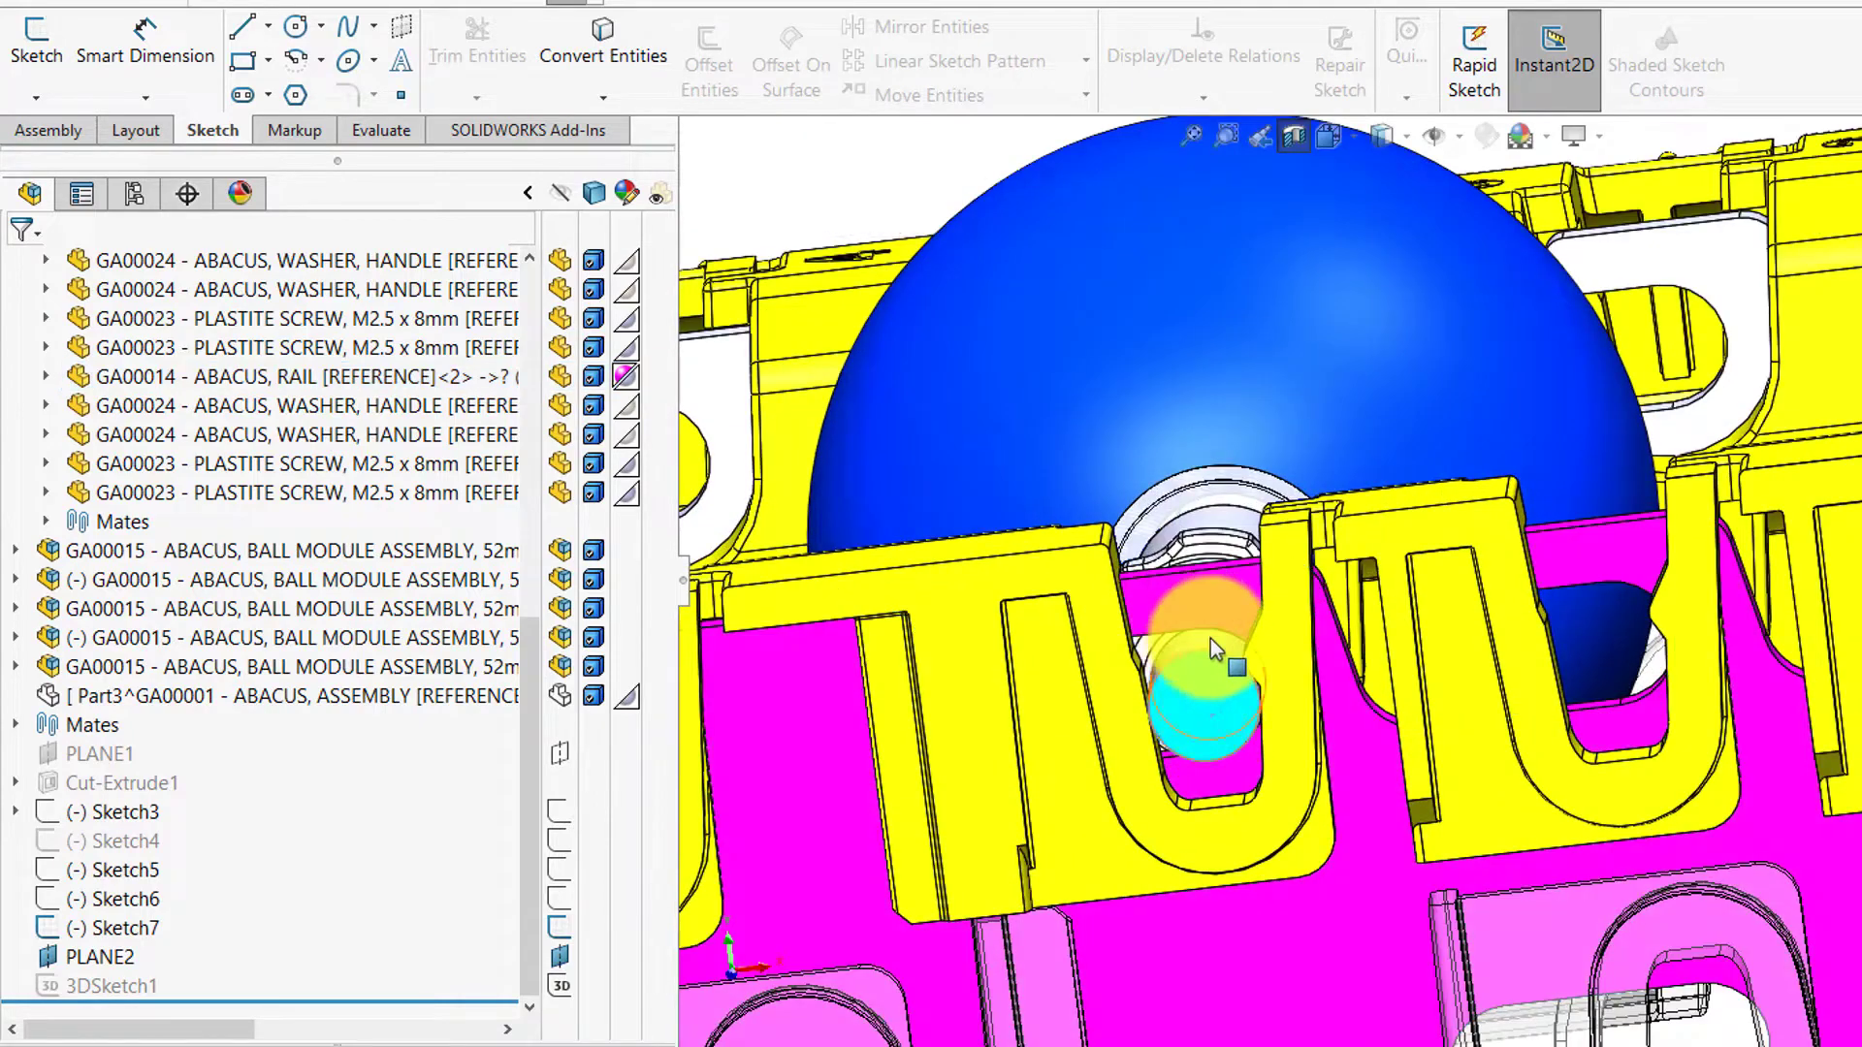
{"action": "middle_click_drag", "start_coordinate": [1202, 631], "coordinate": [1232, 695]}
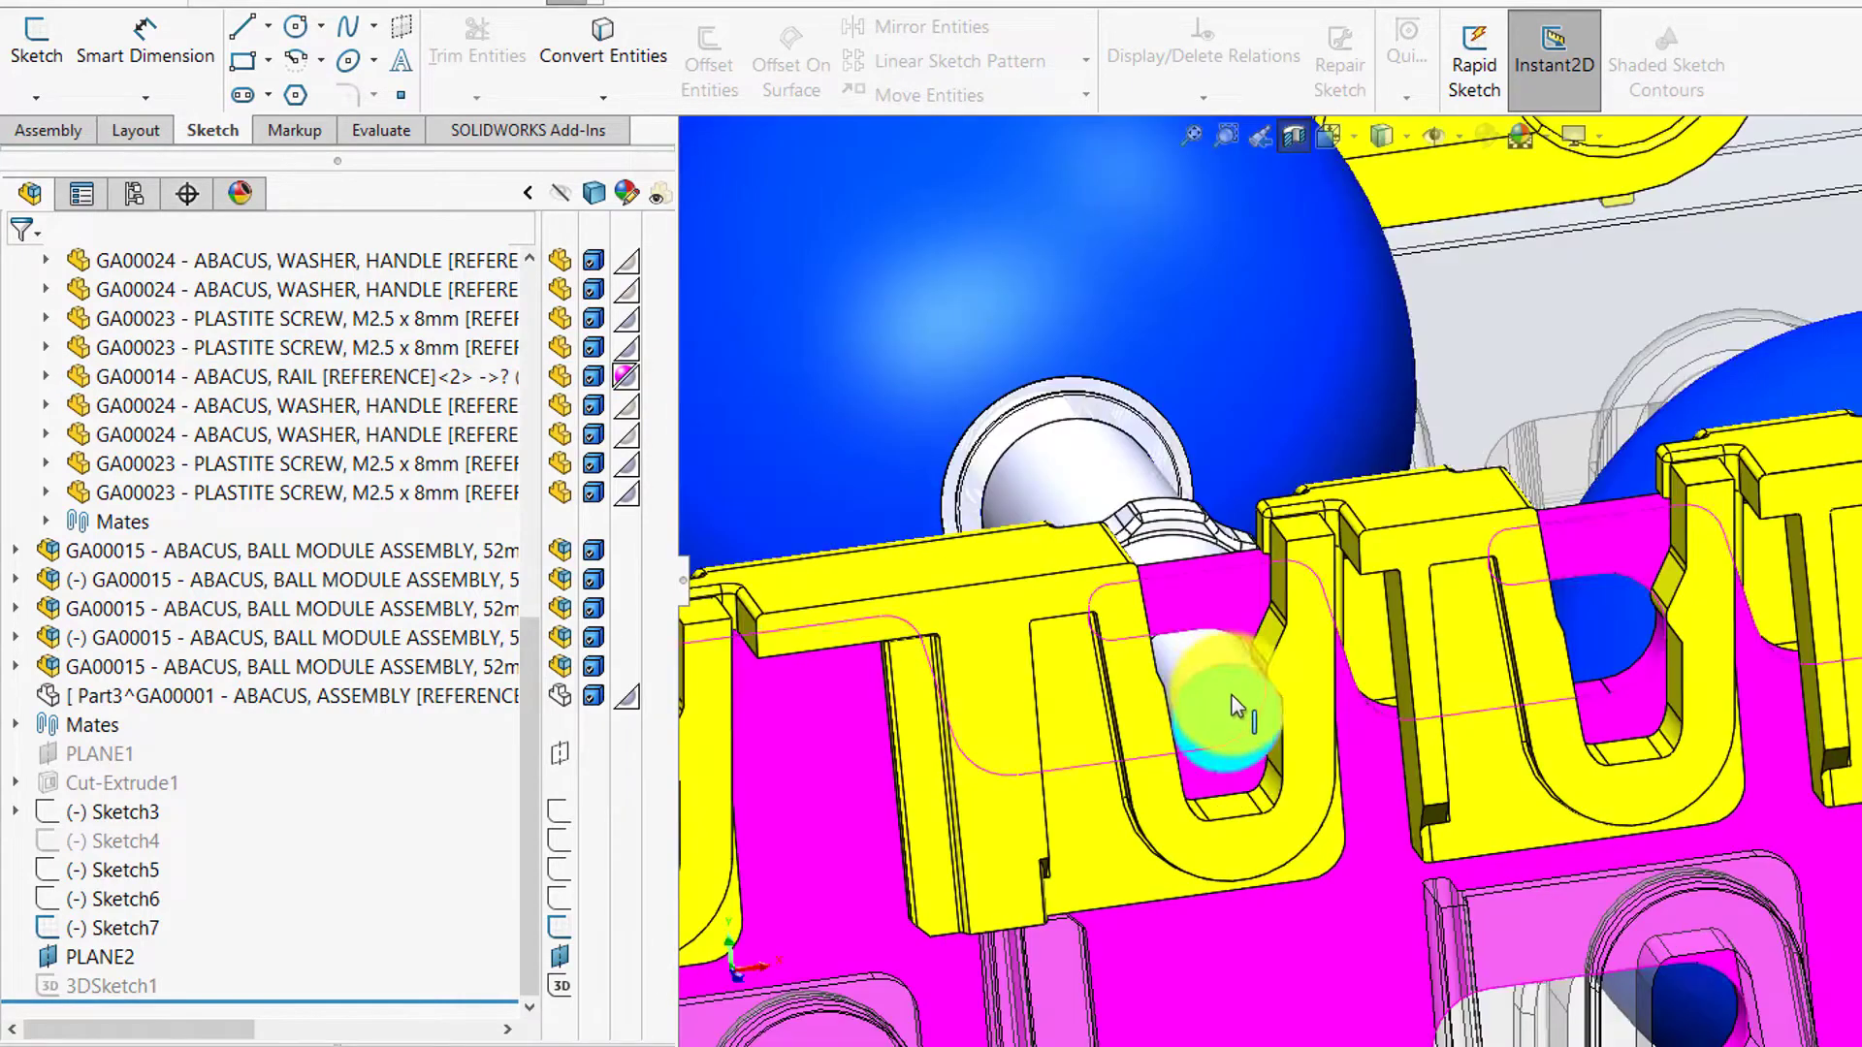
{"action": "left_click", "coordinate": [1102, 485]}
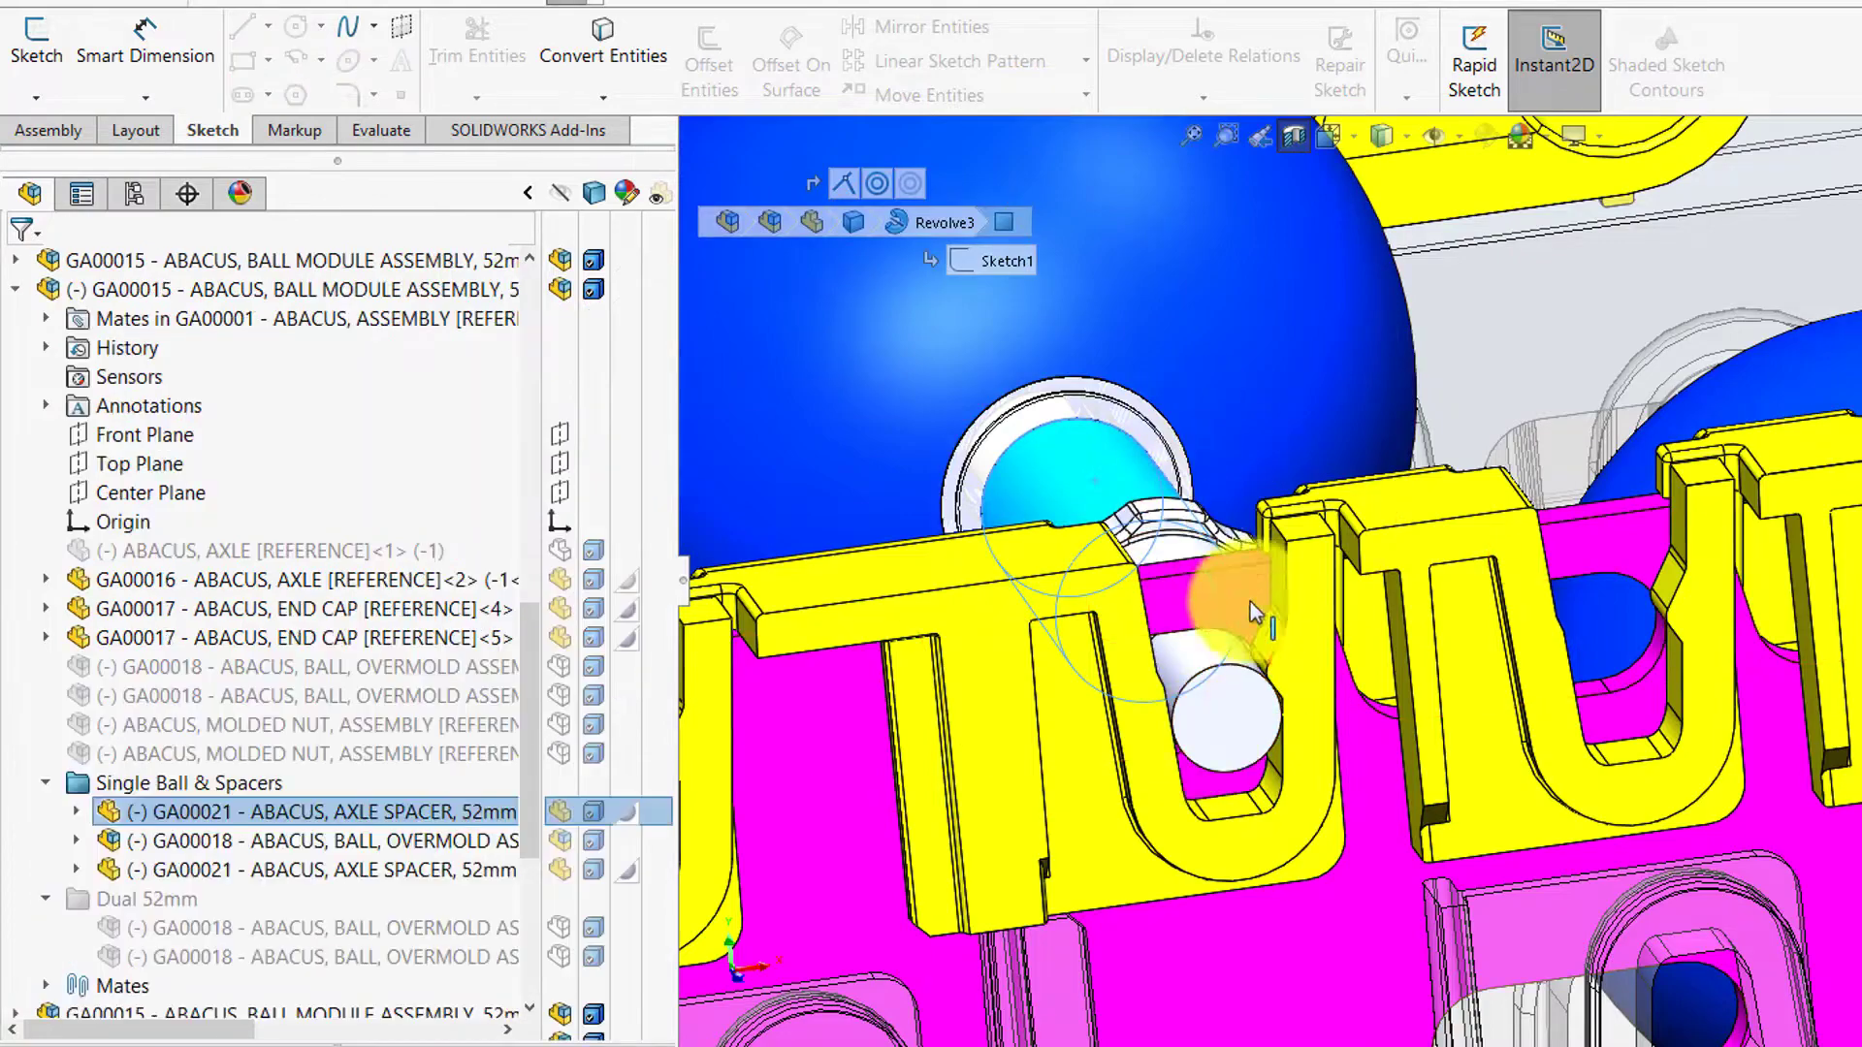
{"action": "scroll", "coordinate": [1784, 649], "scroll_direction": "up", "scroll_amount": 1}
{"action": "scroll", "coordinate": [1785, 648], "scroll_direction": "up", "scroll_amount": 3}
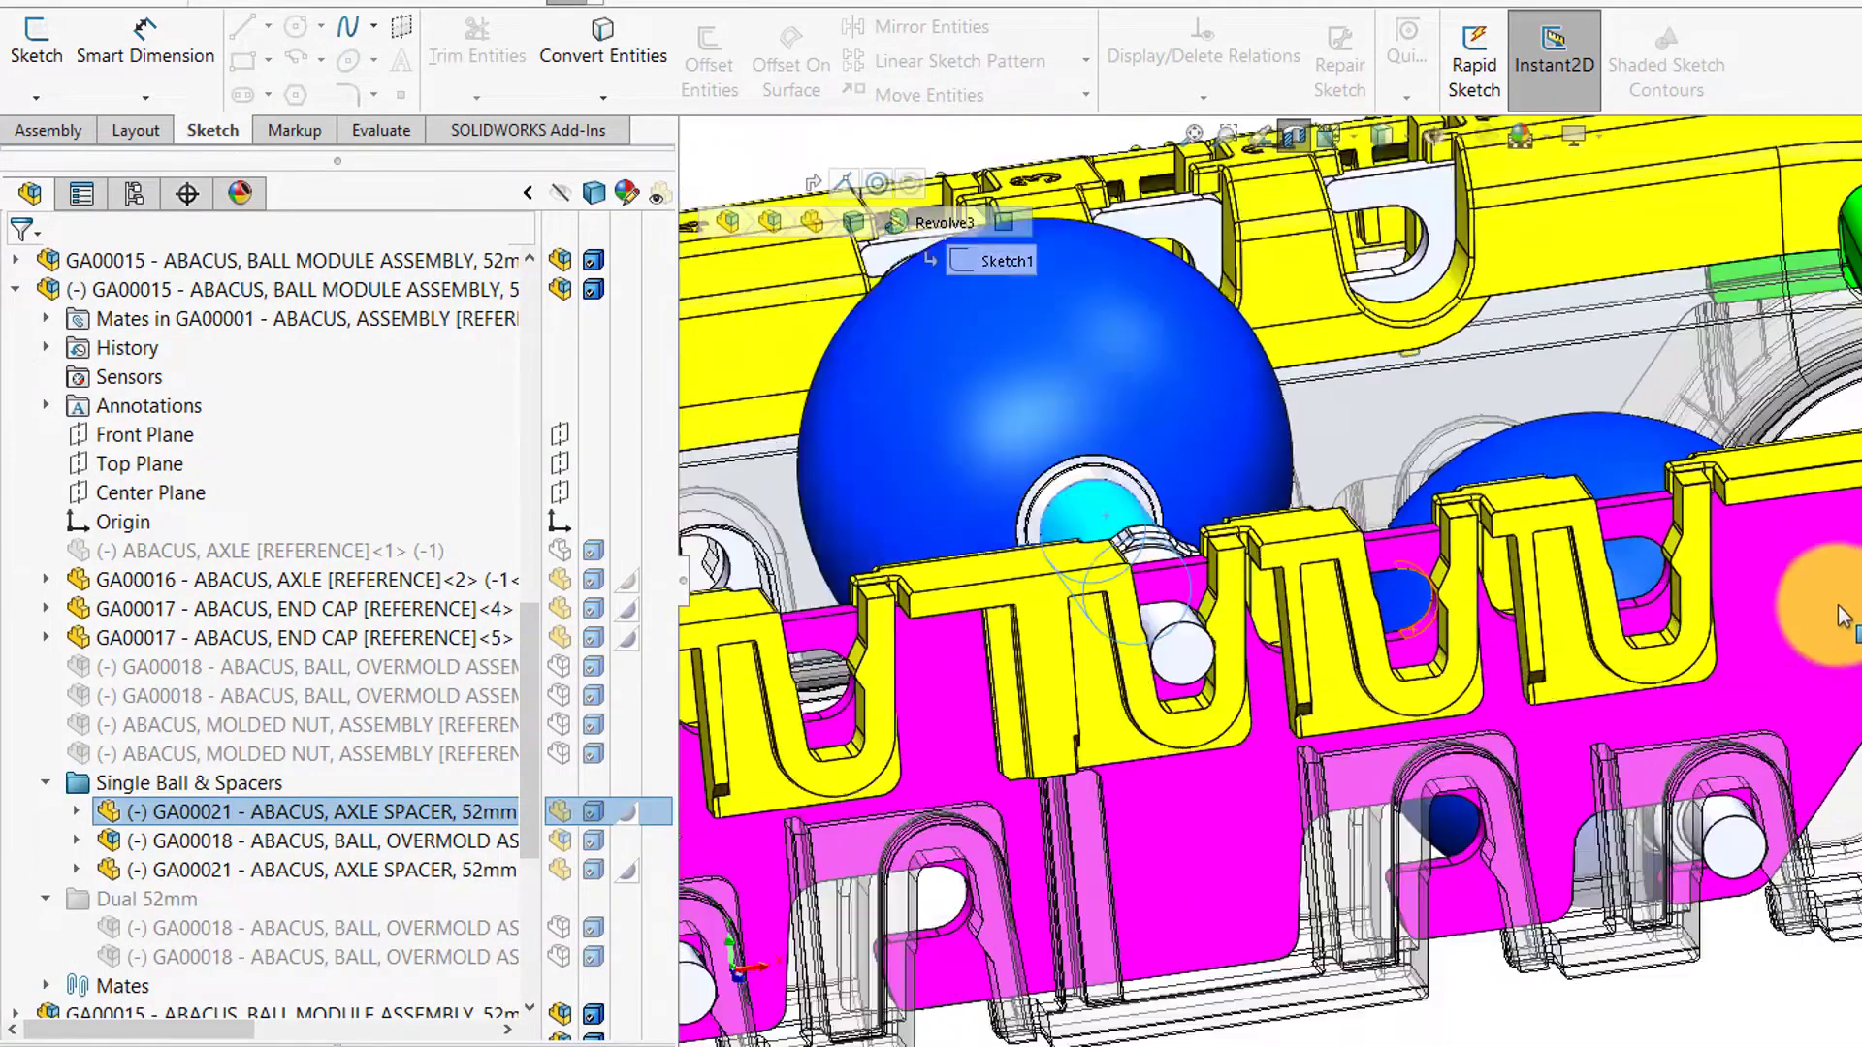
Step: Examine the outer face of the yellow top housing body around the U-shaped slot holding the axle end
{"action": "scroll", "coordinate": [1789, 543], "scroll_direction": "down", "scroll_amount": 4}
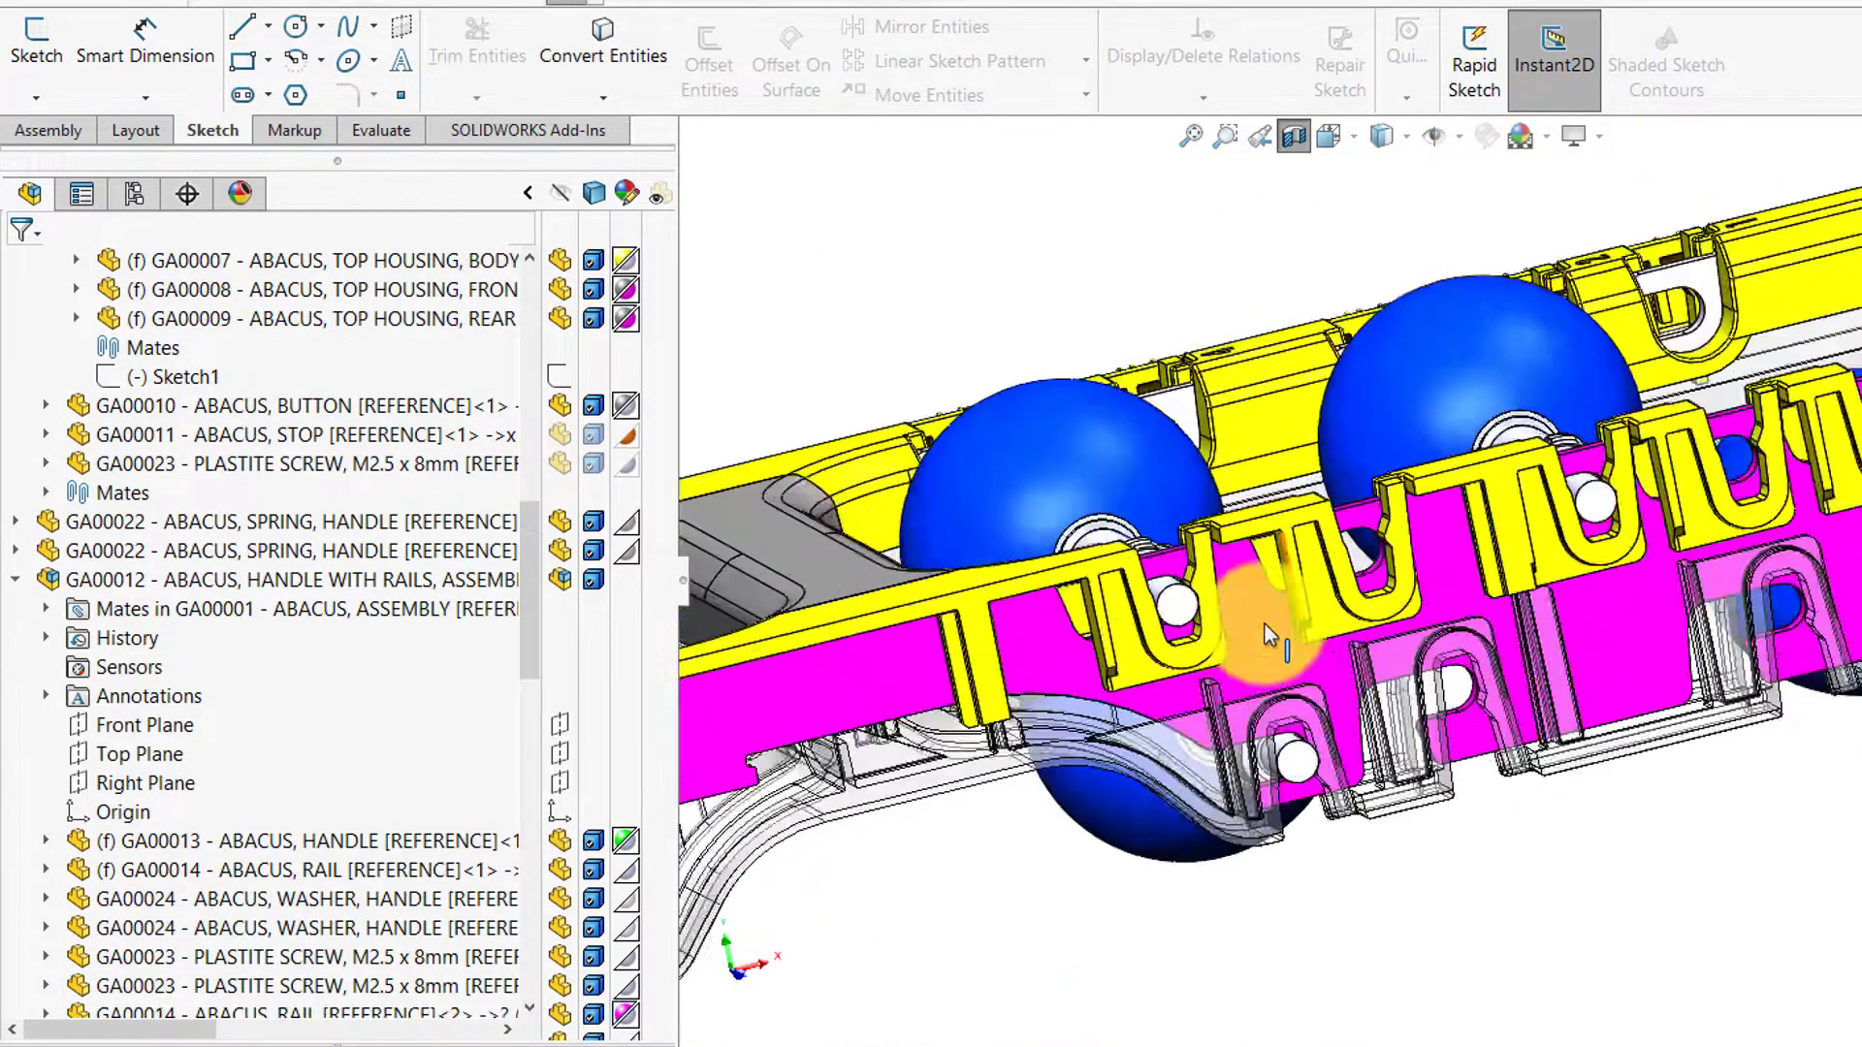
{"action": "scroll", "coordinate": [1214, 584], "scroll_direction": "down", "scroll_amount": 5}
{"action": "scroll", "coordinate": [1196, 509], "scroll_direction": "down", "scroll_amount": 3}
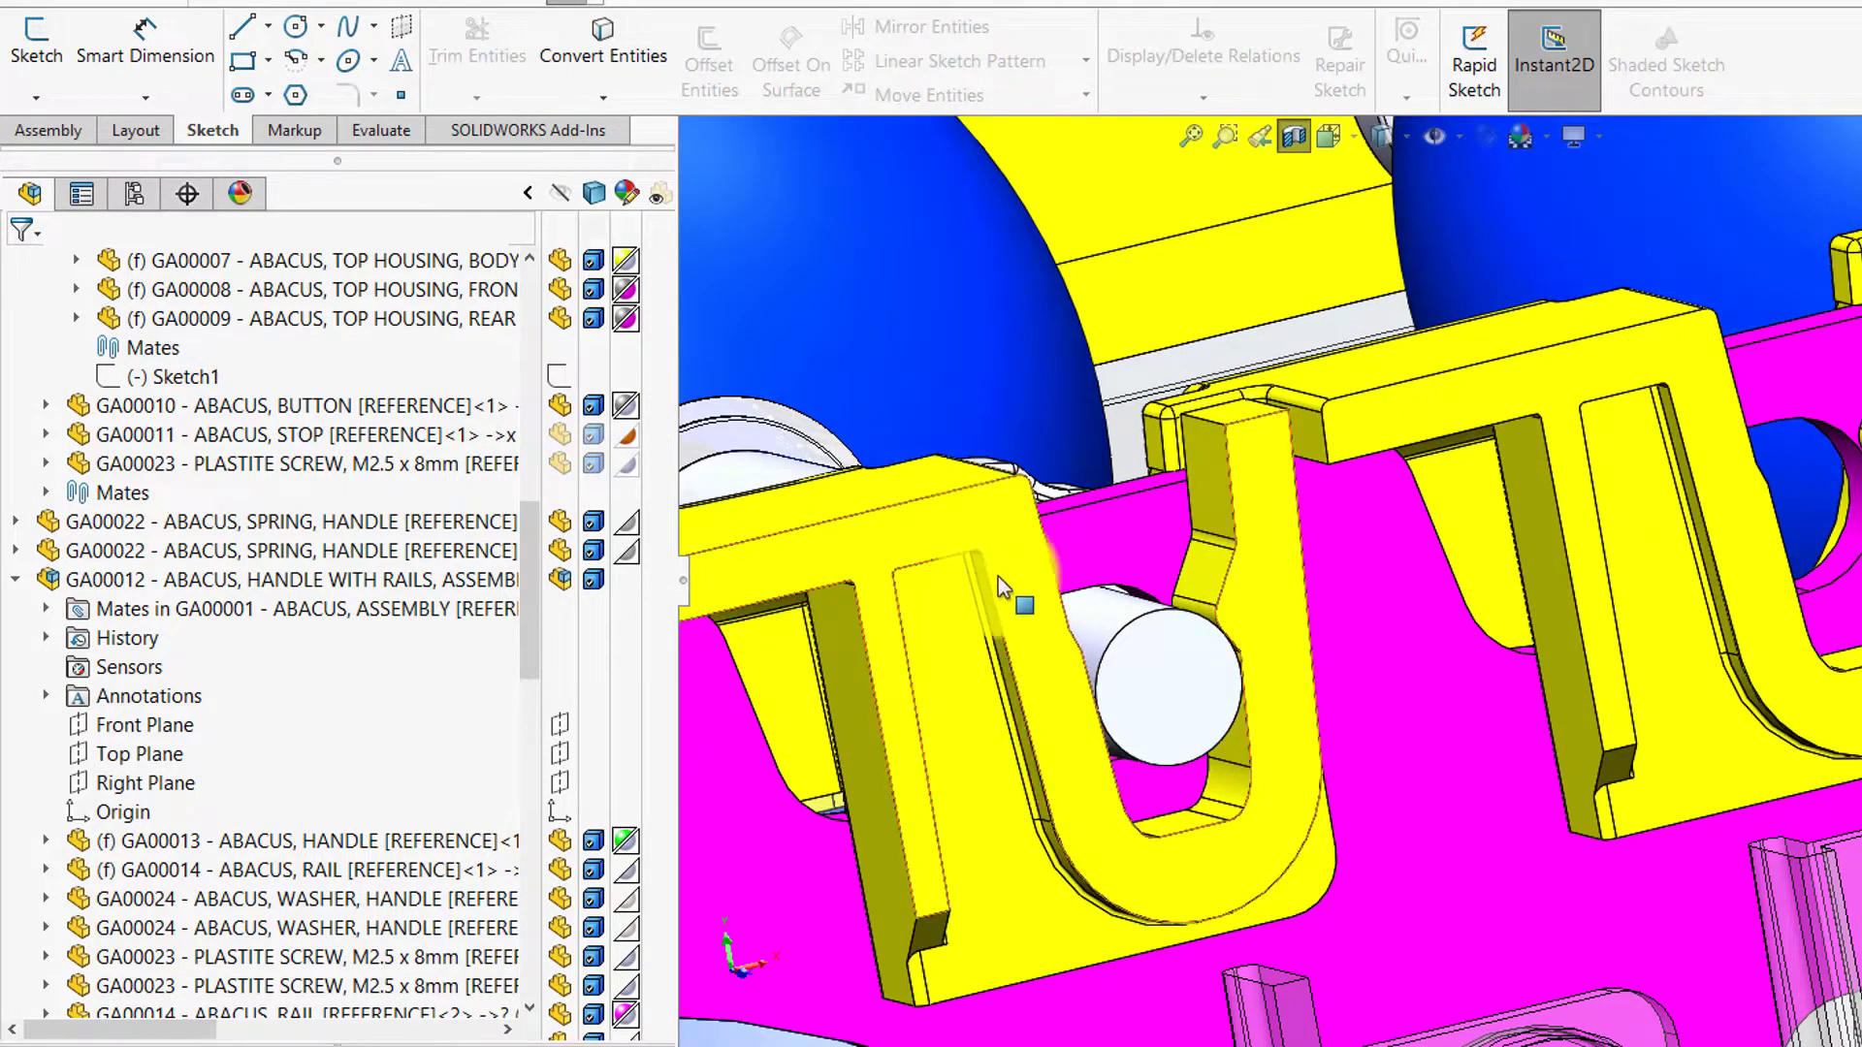
{"action": "left_click", "coordinate": [1266, 577]}
{"action": "middle_click_drag", "start_coordinate": [1251, 609], "coordinate": [1288, 665]}
{"action": "scroll", "coordinate": [1346, 456], "scroll_direction": "up", "scroll_amount": 3}
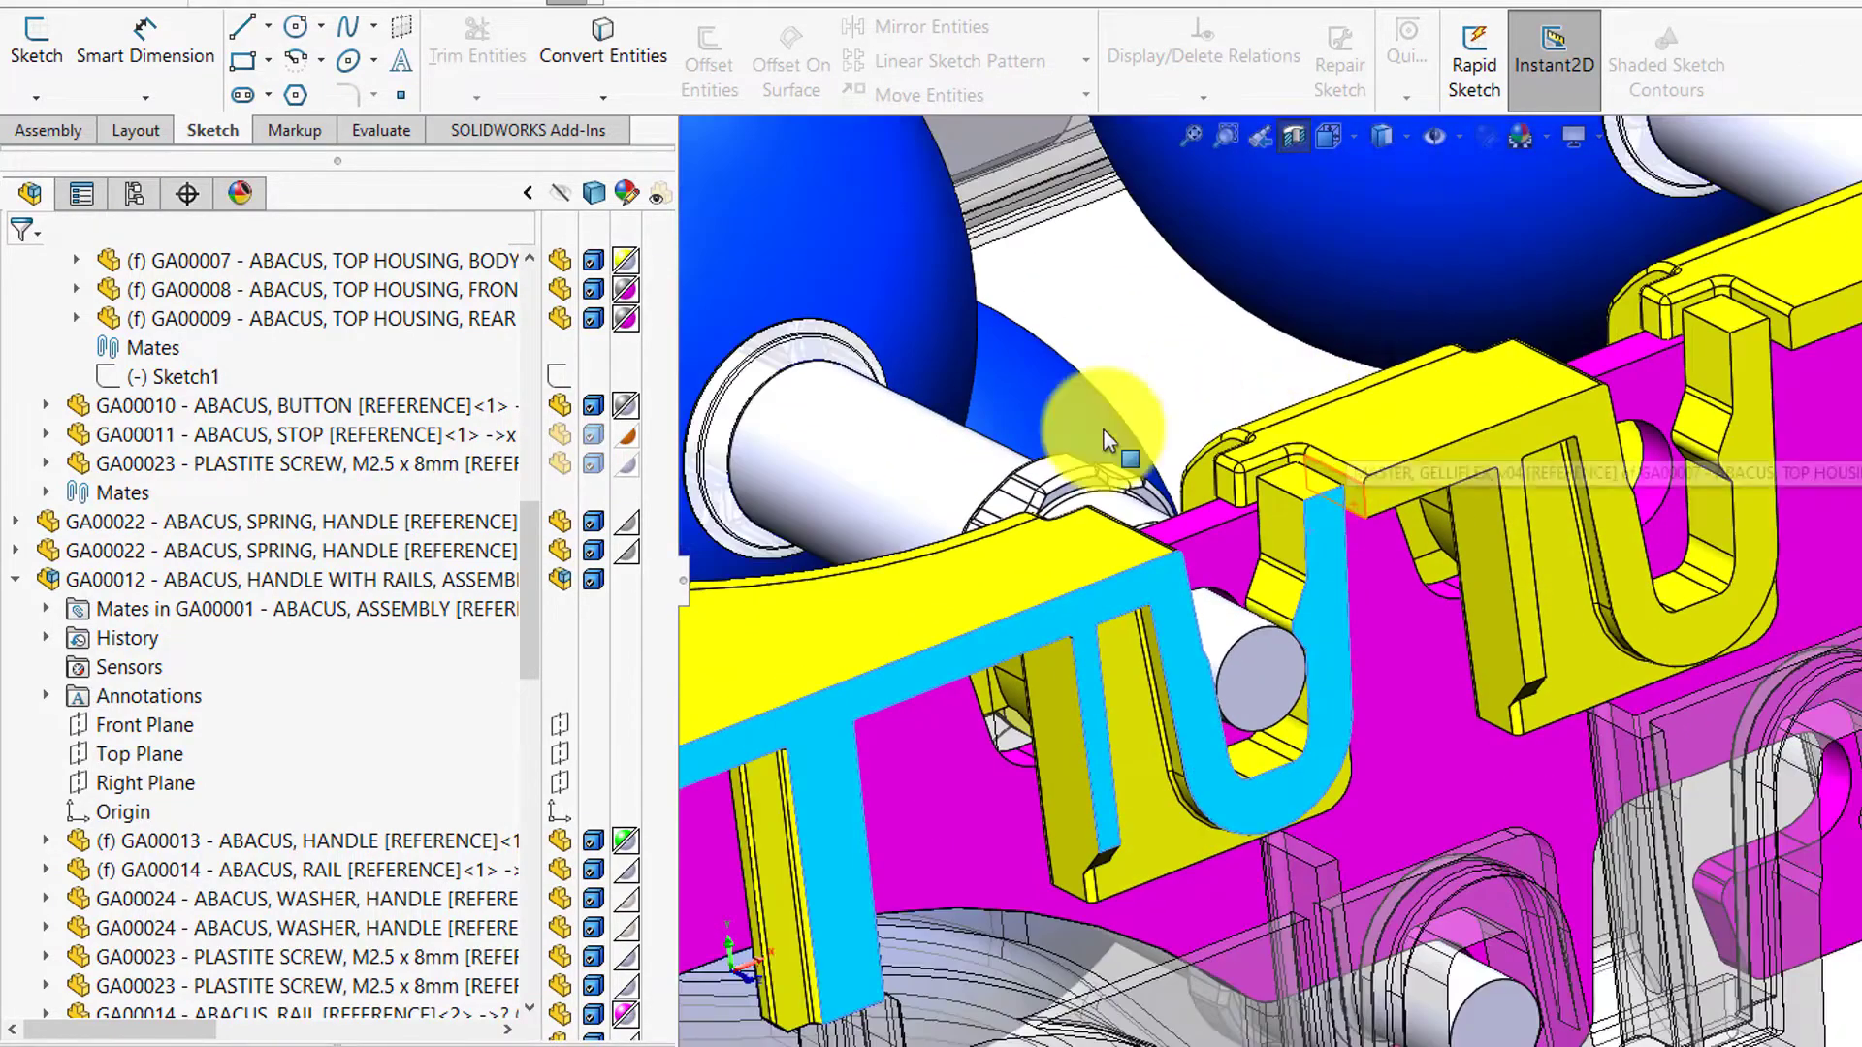
{"action": "scroll", "coordinate": [1305, 597], "scroll_direction": "down", "scroll_amount": 4}
{"action": "scroll", "coordinate": [1333, 572], "scroll_direction": "up", "scroll_amount": 2}
{"action": "middle_click_drag", "start_coordinate": [1346, 506], "coordinate": [1320, 463]}
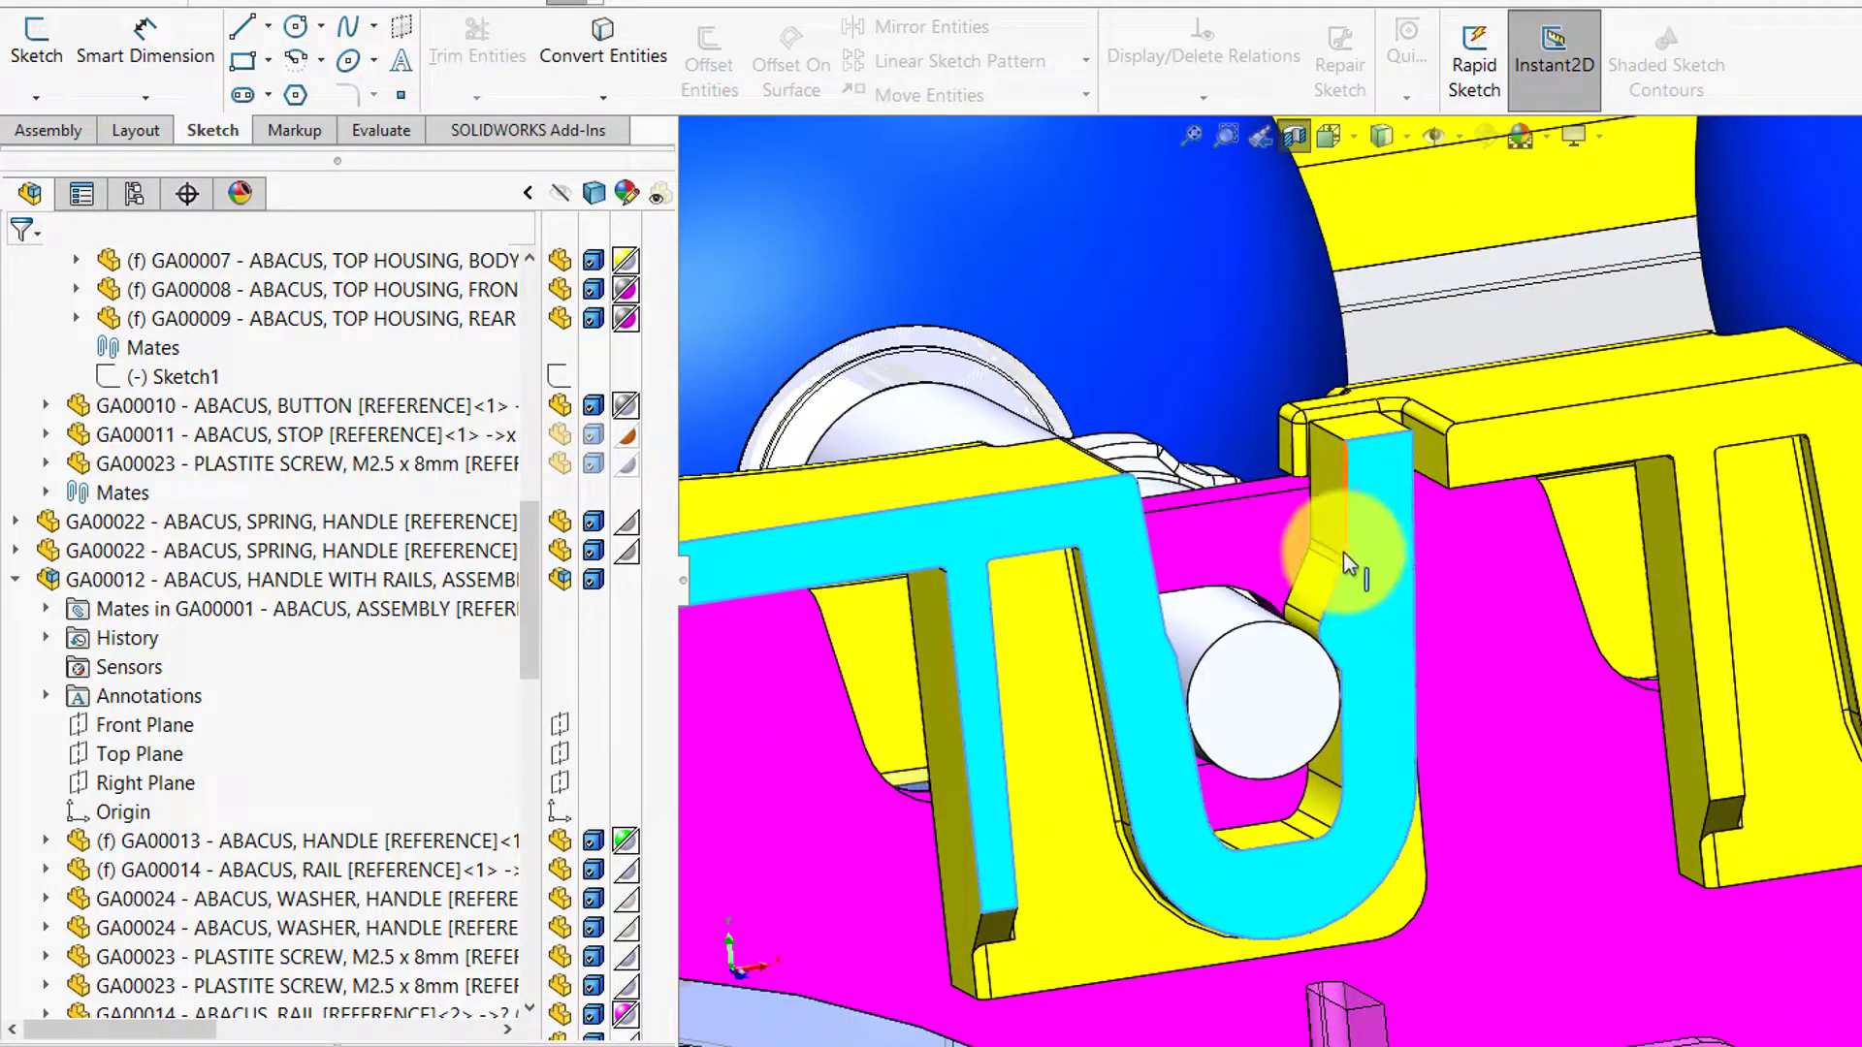
Step: Inspect the handle spring at the end of the rail
{"action": "scroll", "coordinate": [1342, 580], "scroll_direction": "up", "scroll_amount": 5}
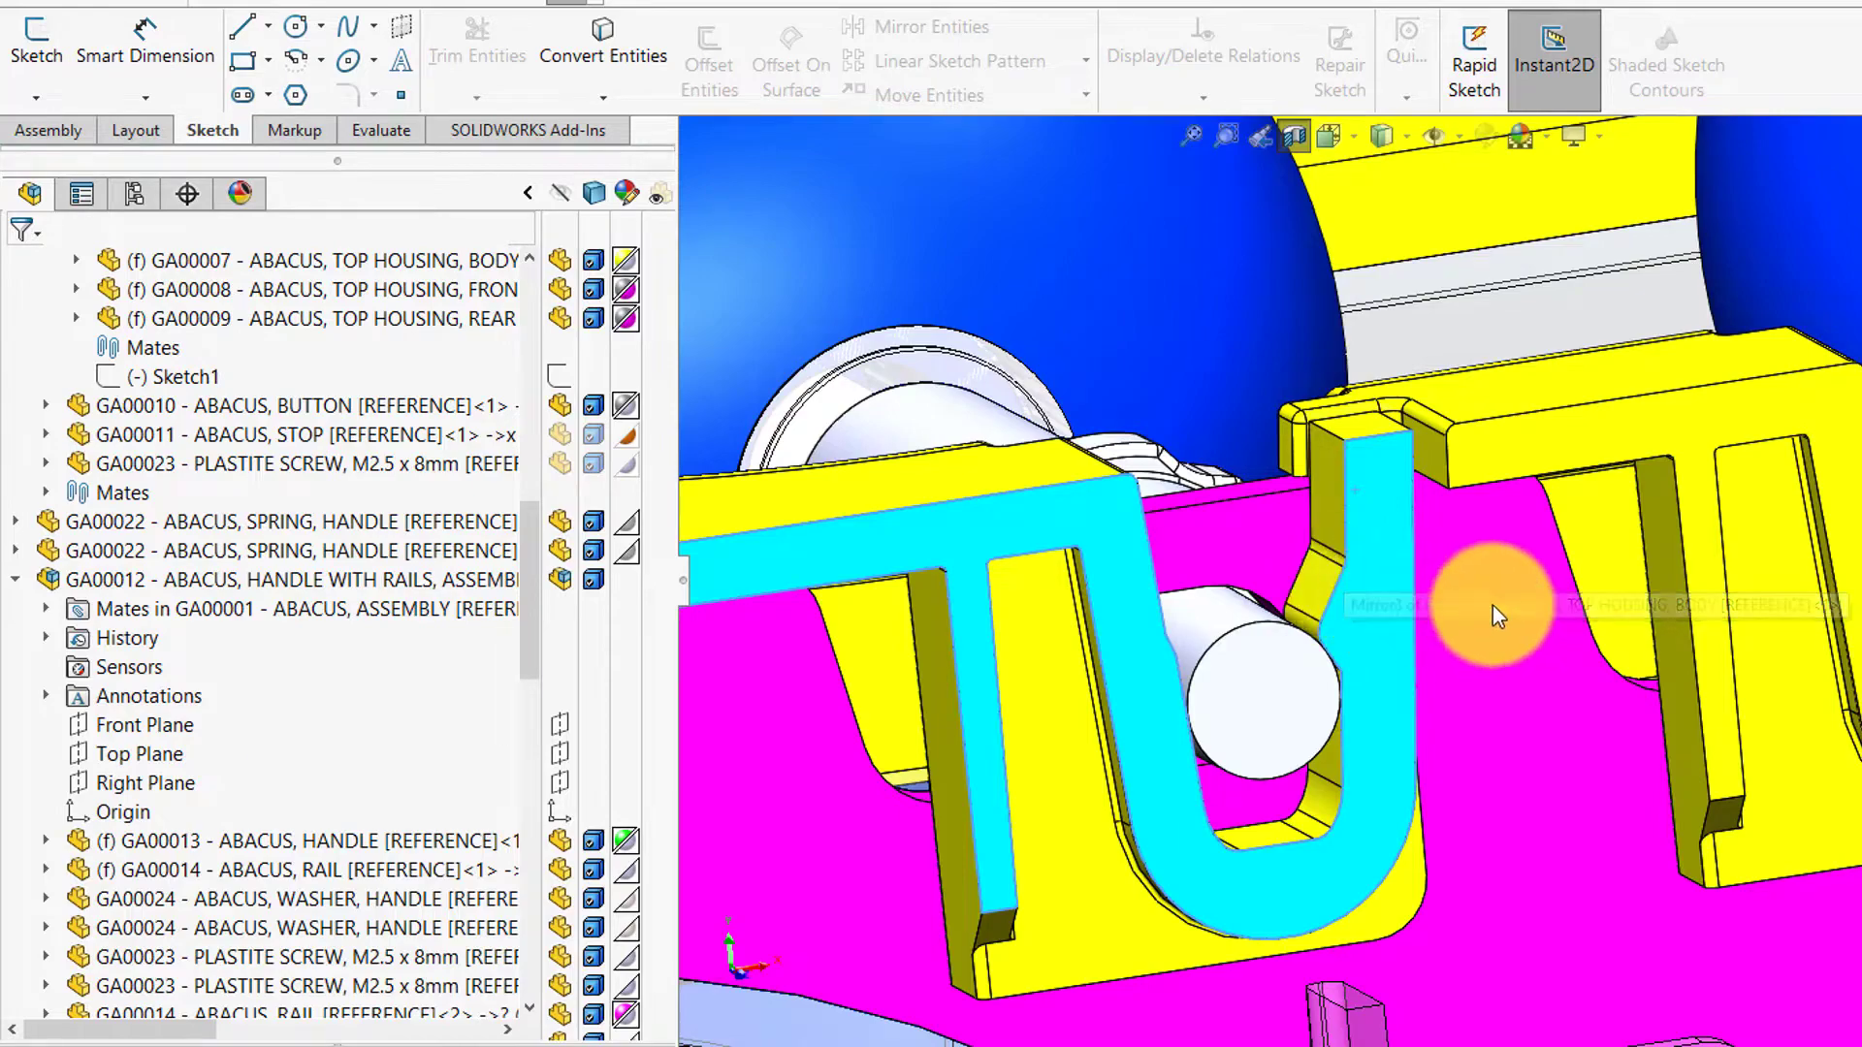
{"action": "scroll", "coordinate": [1759, 549], "scroll_direction": "down", "scroll_amount": 8}
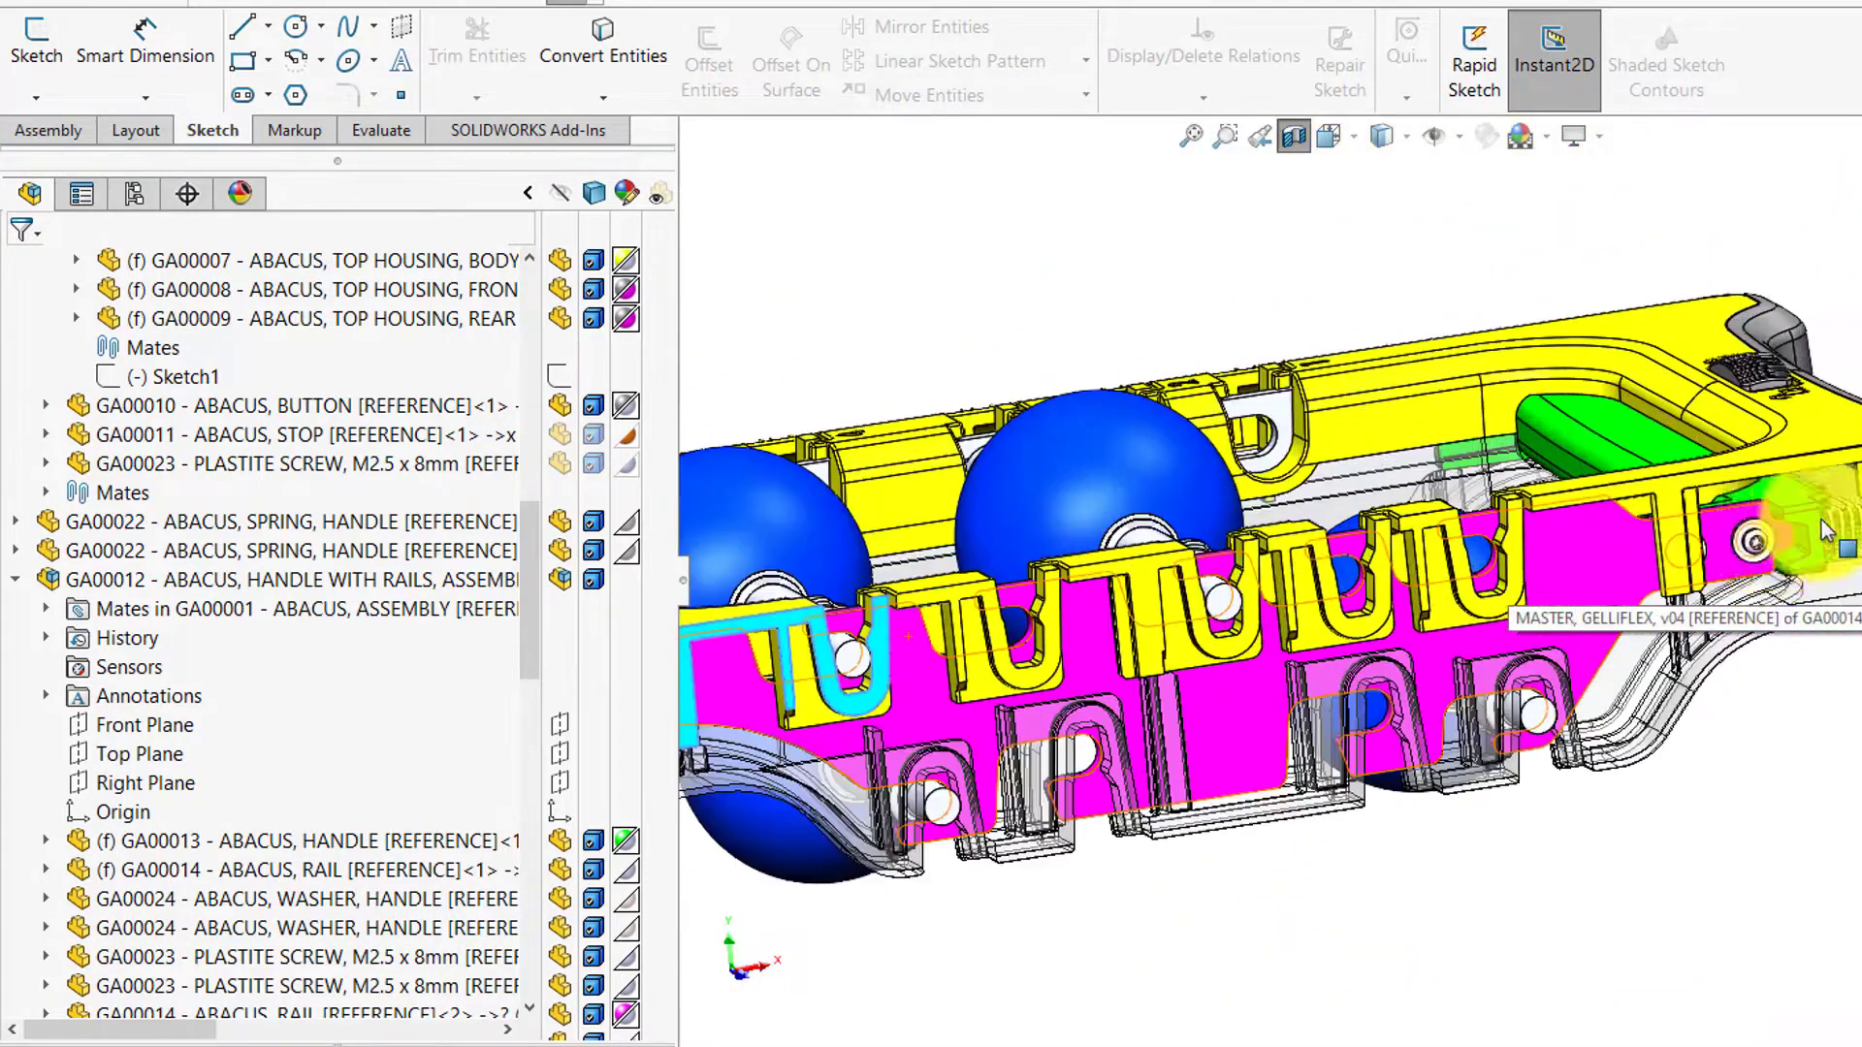
{"action": "left_click", "coordinate": [1839, 525]}
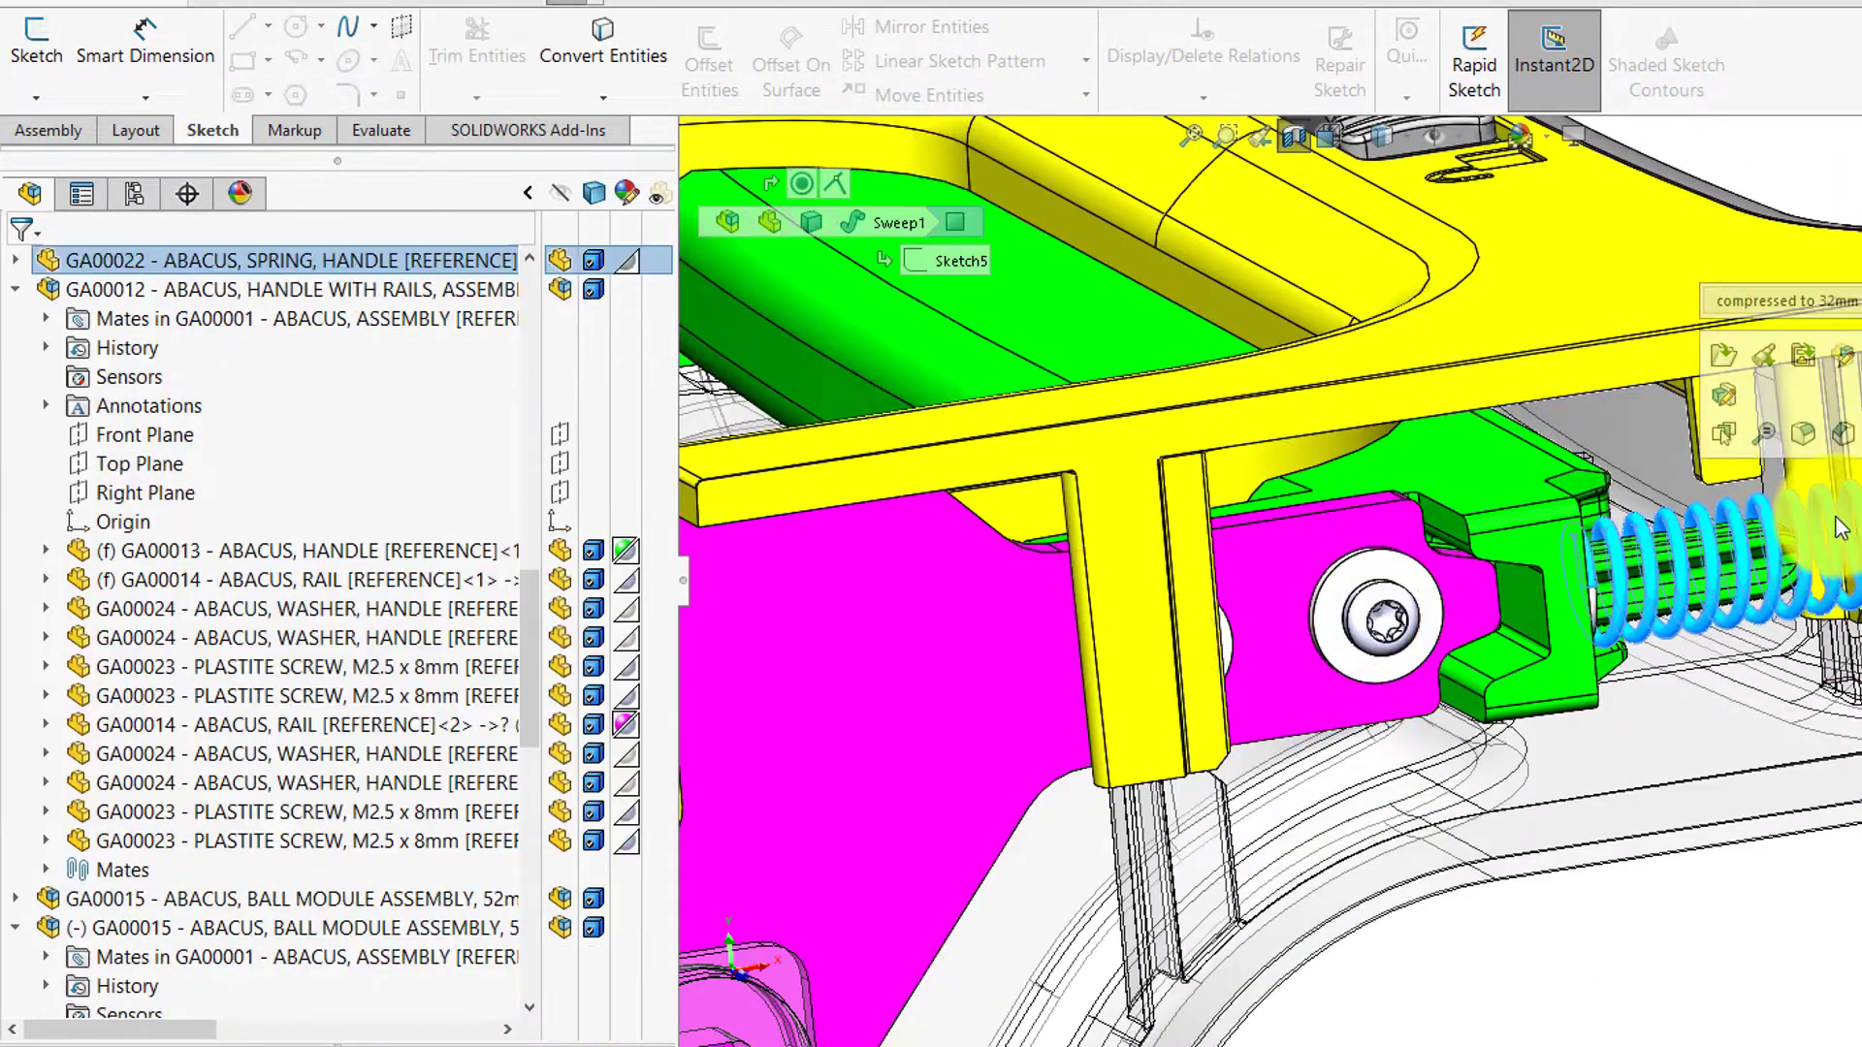
{"action": "scroll", "coordinate": [1102, 603], "scroll_direction": "up", "scroll_amount": 5}
Step: Examine the magenta rail's slot behind the top housing where the axle end passes through
{"action": "scroll", "coordinate": [892, 632], "scroll_direction": "down", "scroll_amount": 3}
{"action": "scroll", "coordinate": [922, 633], "scroll_direction": "down", "scroll_amount": 6}
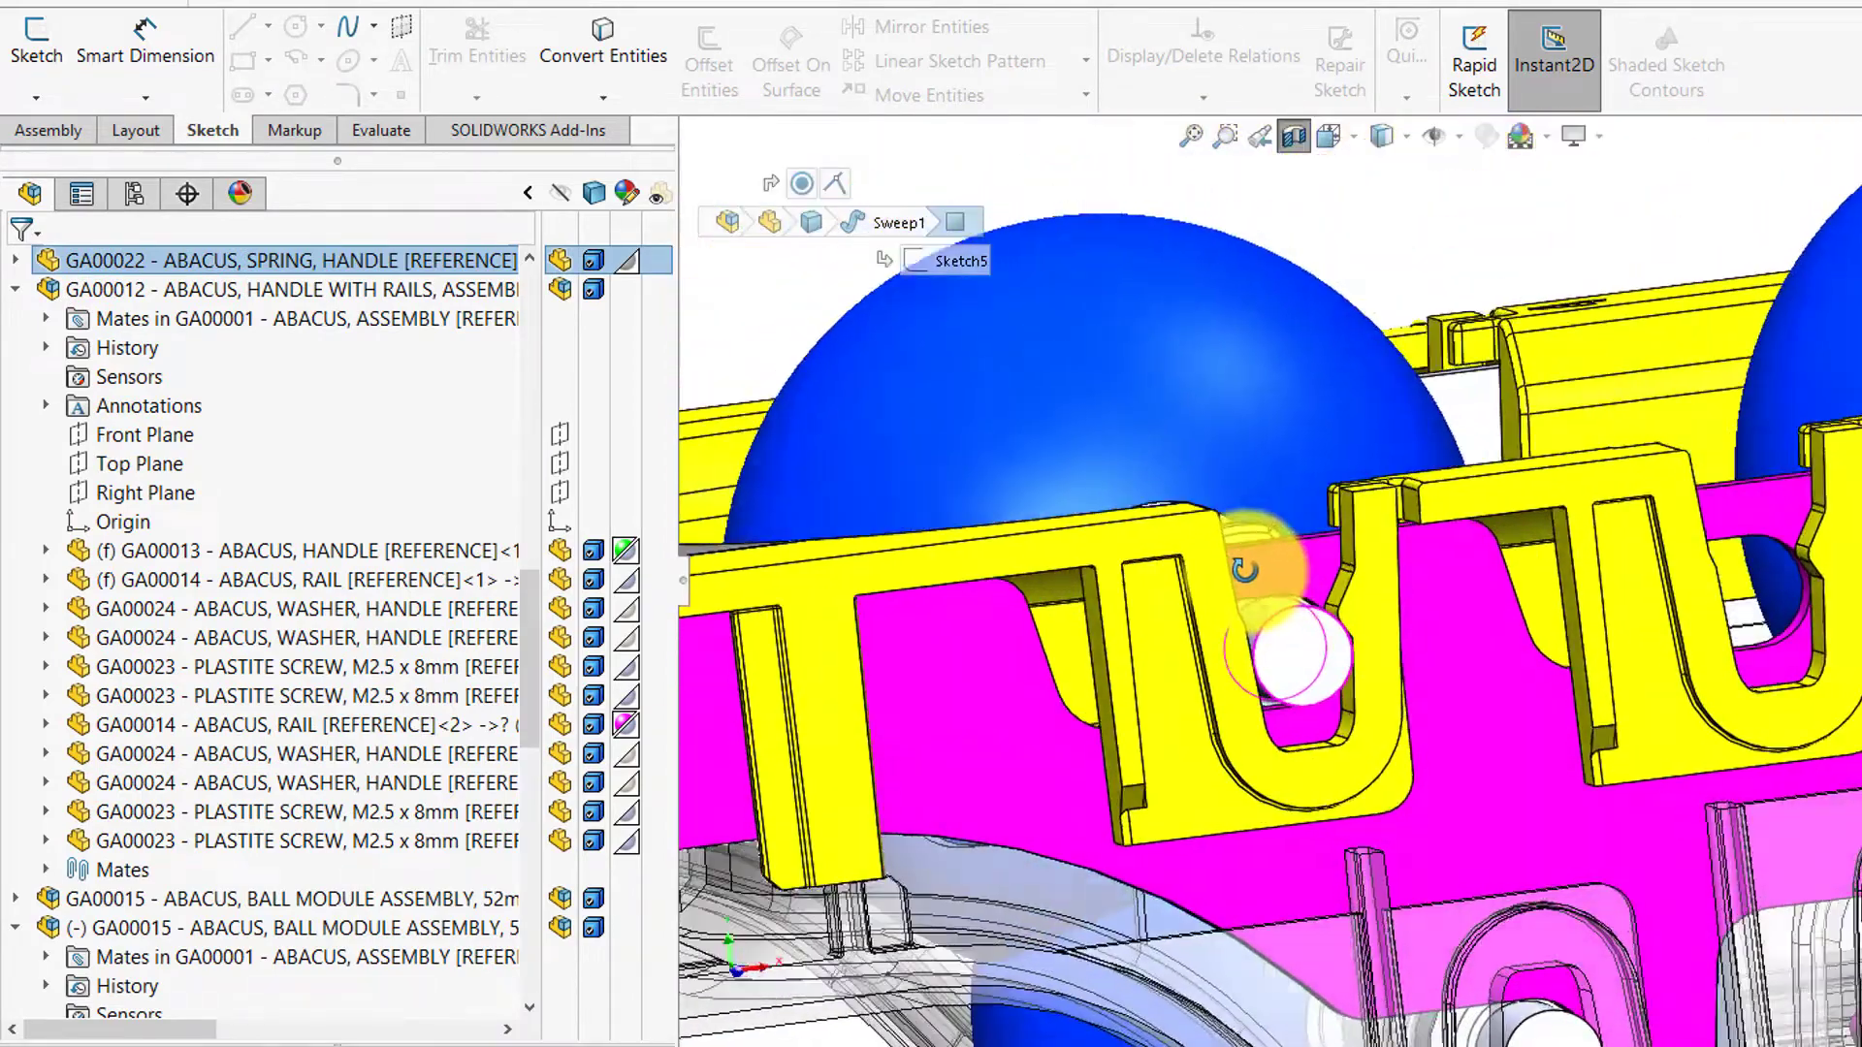
{"action": "middle_click_drag", "start_coordinate": [1244, 570], "coordinate": [1447, 620]}
{"action": "middle_click_drag", "start_coordinate": [1779, 602], "coordinate": [1499, 599]}
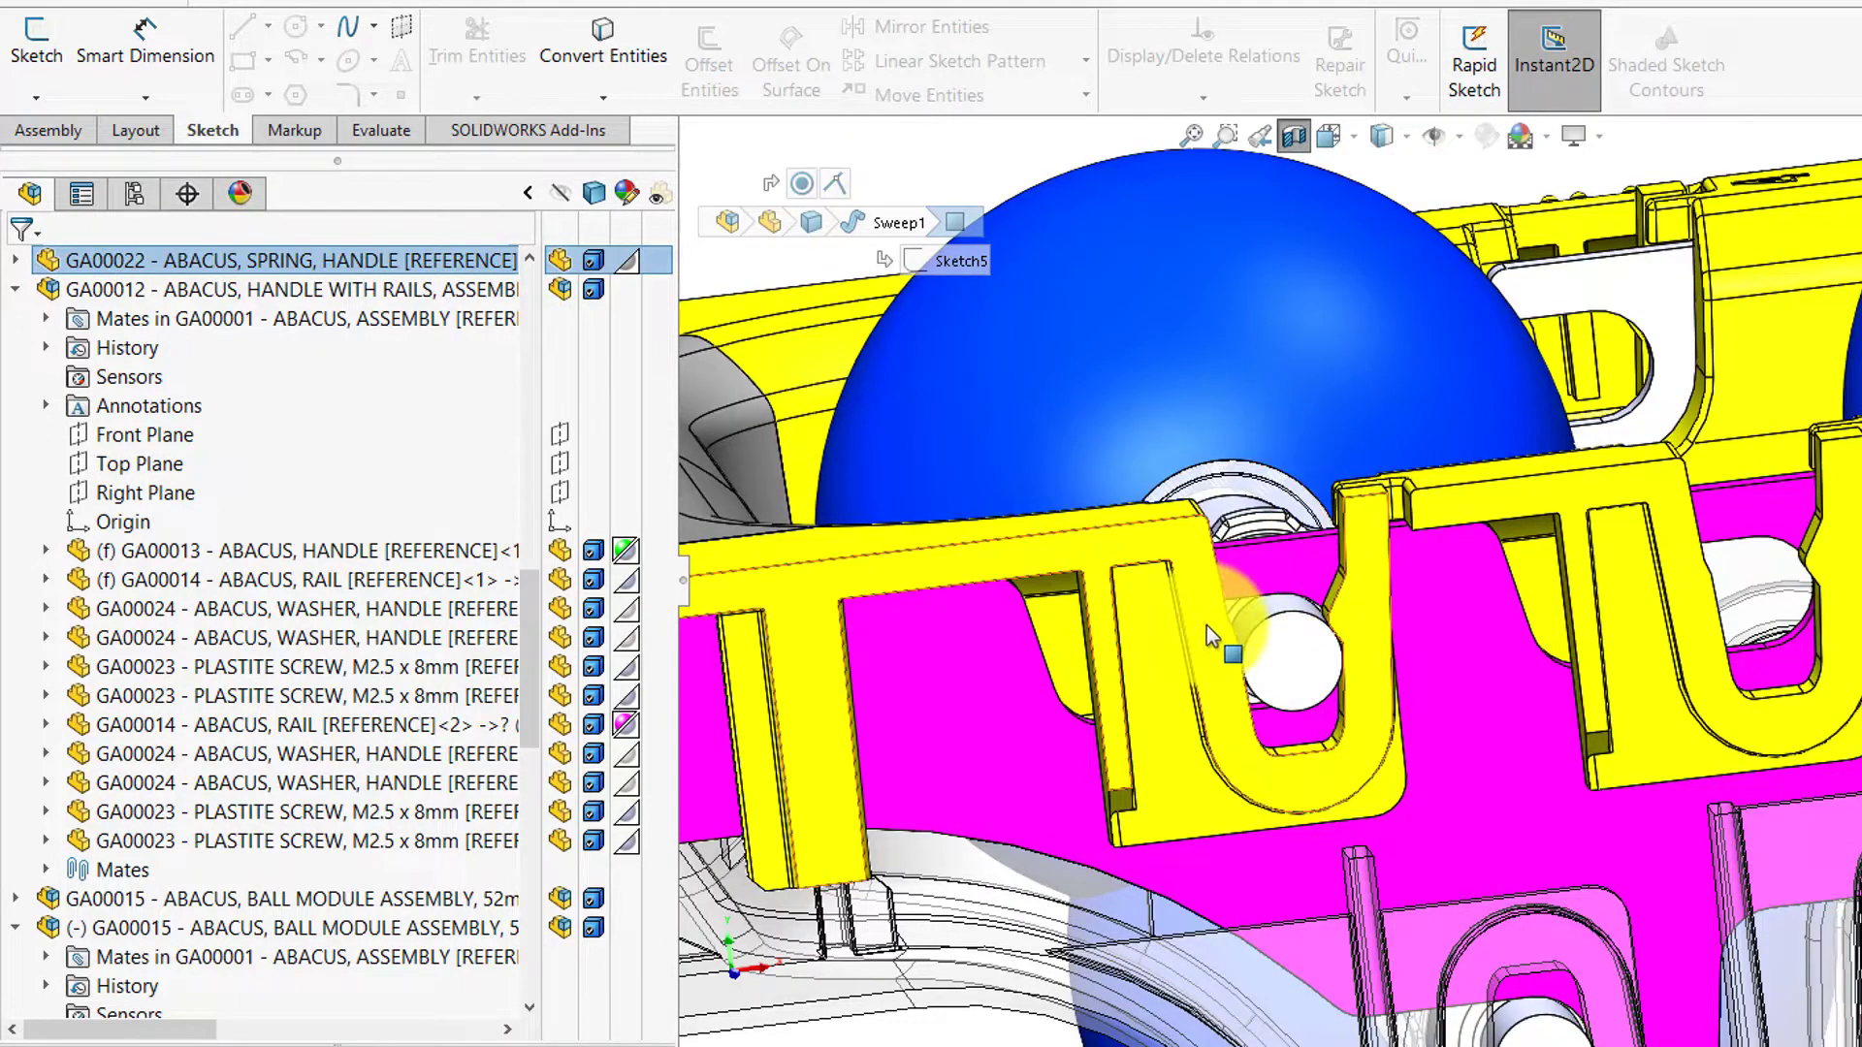
{"action": "middle_click", "coordinate": [1283, 636]}
{"action": "mouse_move", "coordinate": [1295, 621]}
{"action": "middle_mouse_down"}
{"action": "mouse_move", "coordinate": [1330, 522]}
{"action": "mouse_move", "coordinate": [1321, 541]}
{"action": "middle_mouse_up"}
{"action": "left_click", "coordinate": [1299, 581]}
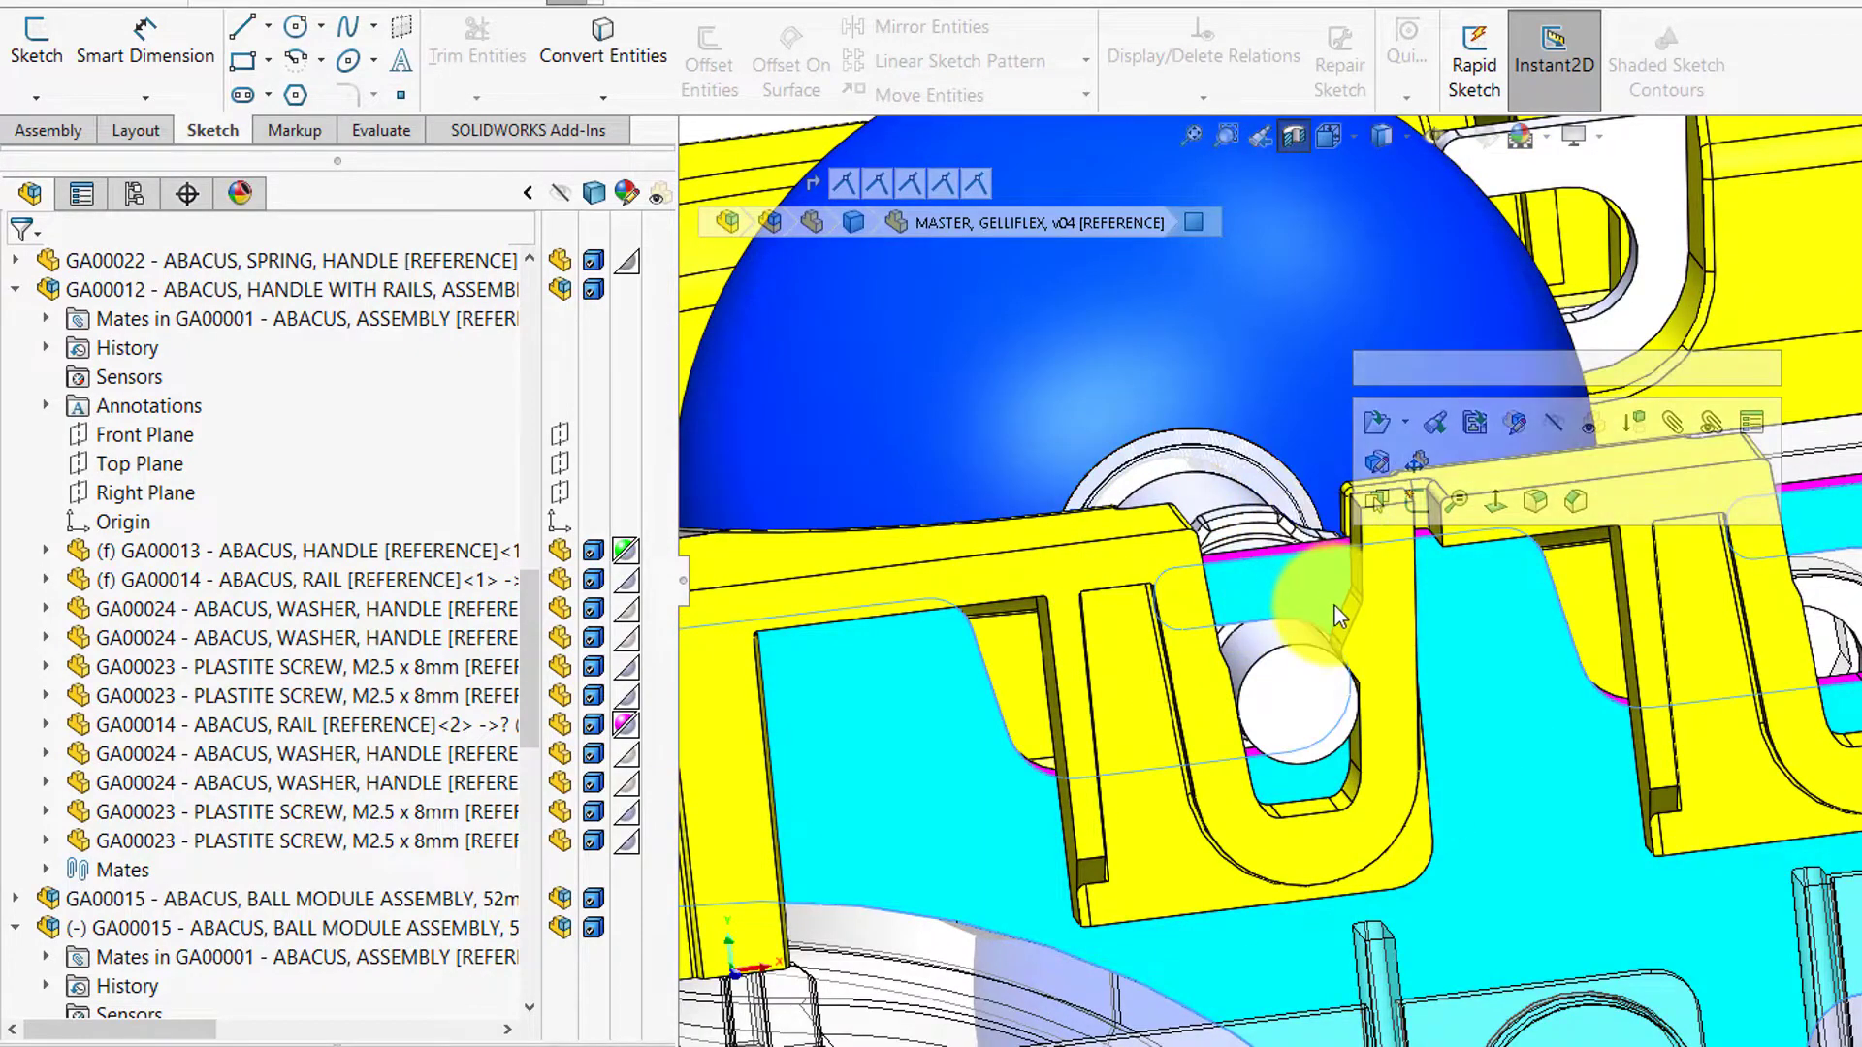
{"action": "middle_click_drag", "start_coordinate": [1364, 608], "coordinate": [1359, 621]}
{"action": "scroll", "coordinate": [1358, 622], "scroll_direction": "down", "scroll_amount": 1}
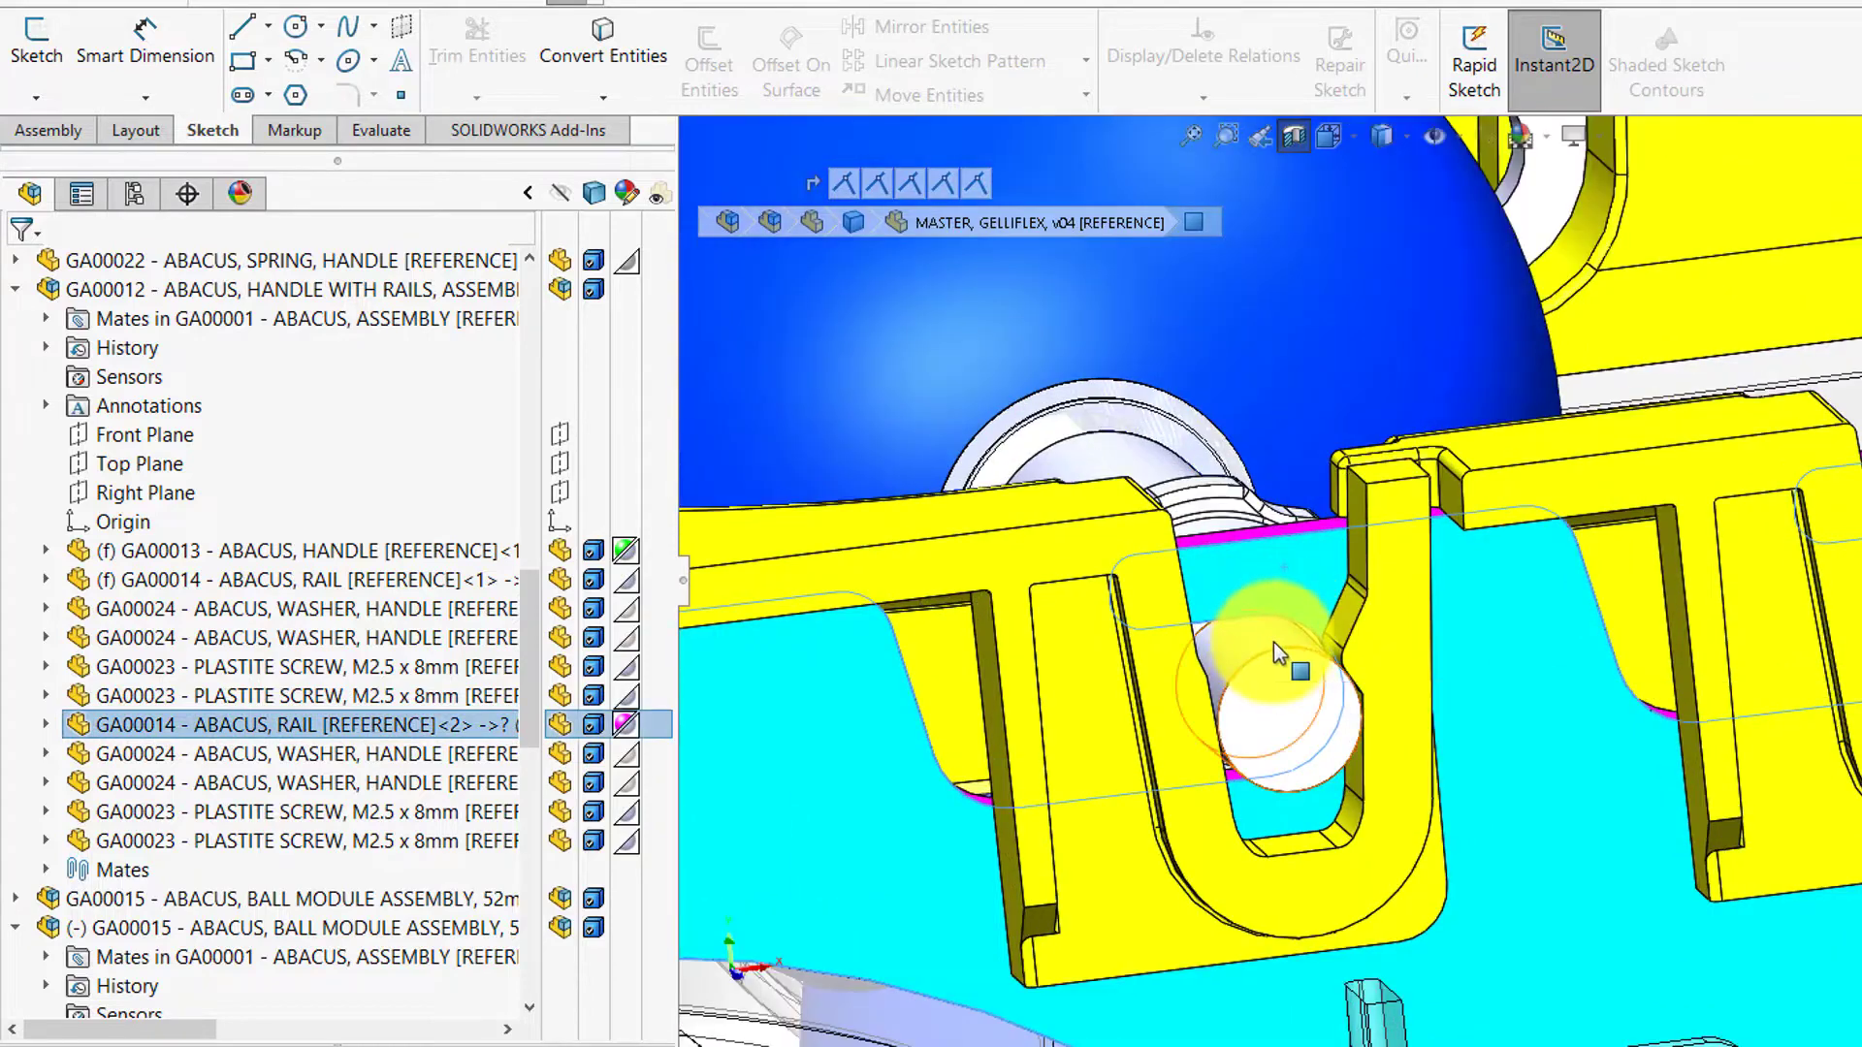
Step: Inspect the angled face of the top housing slot just above the axle end cap
{"action": "left_click", "coordinate": [1348, 617]}
{"action": "left_click", "coordinate": [1347, 615]}
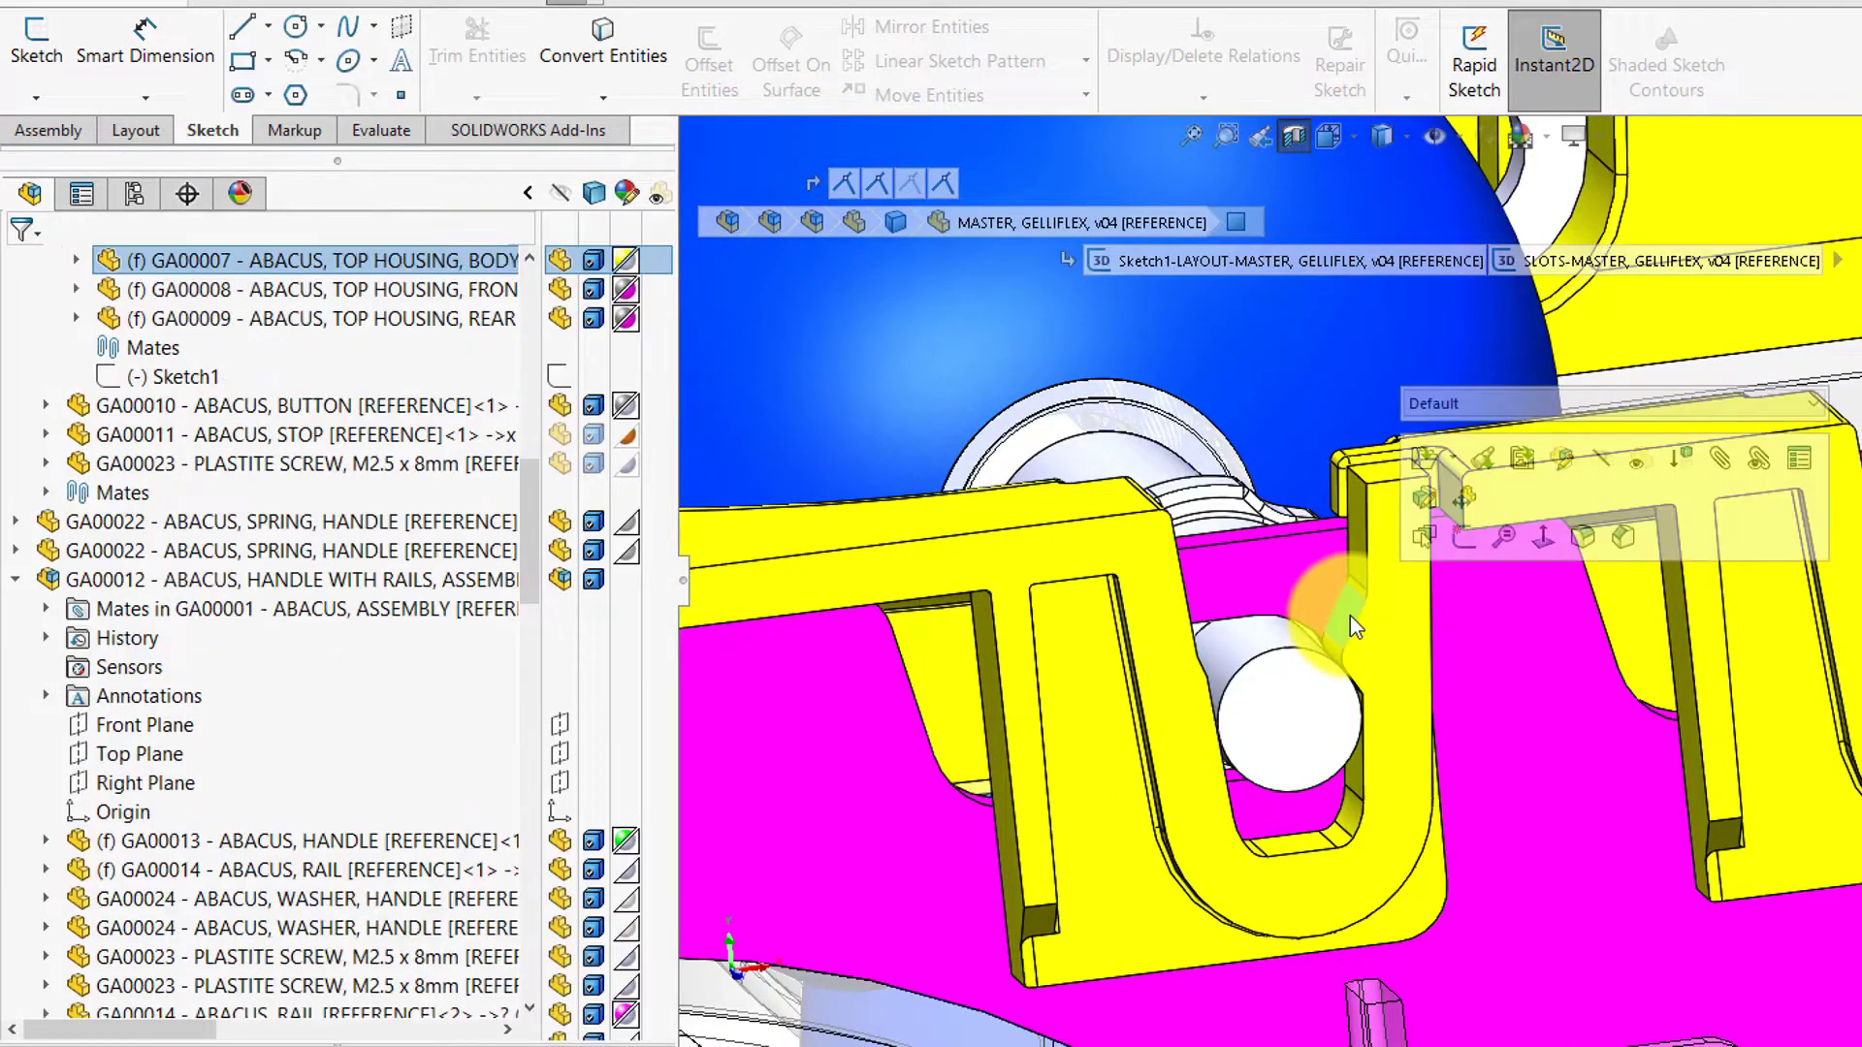
{"action": "scroll", "coordinate": [1347, 615], "scroll_direction": "down", "scroll_amount": 3}
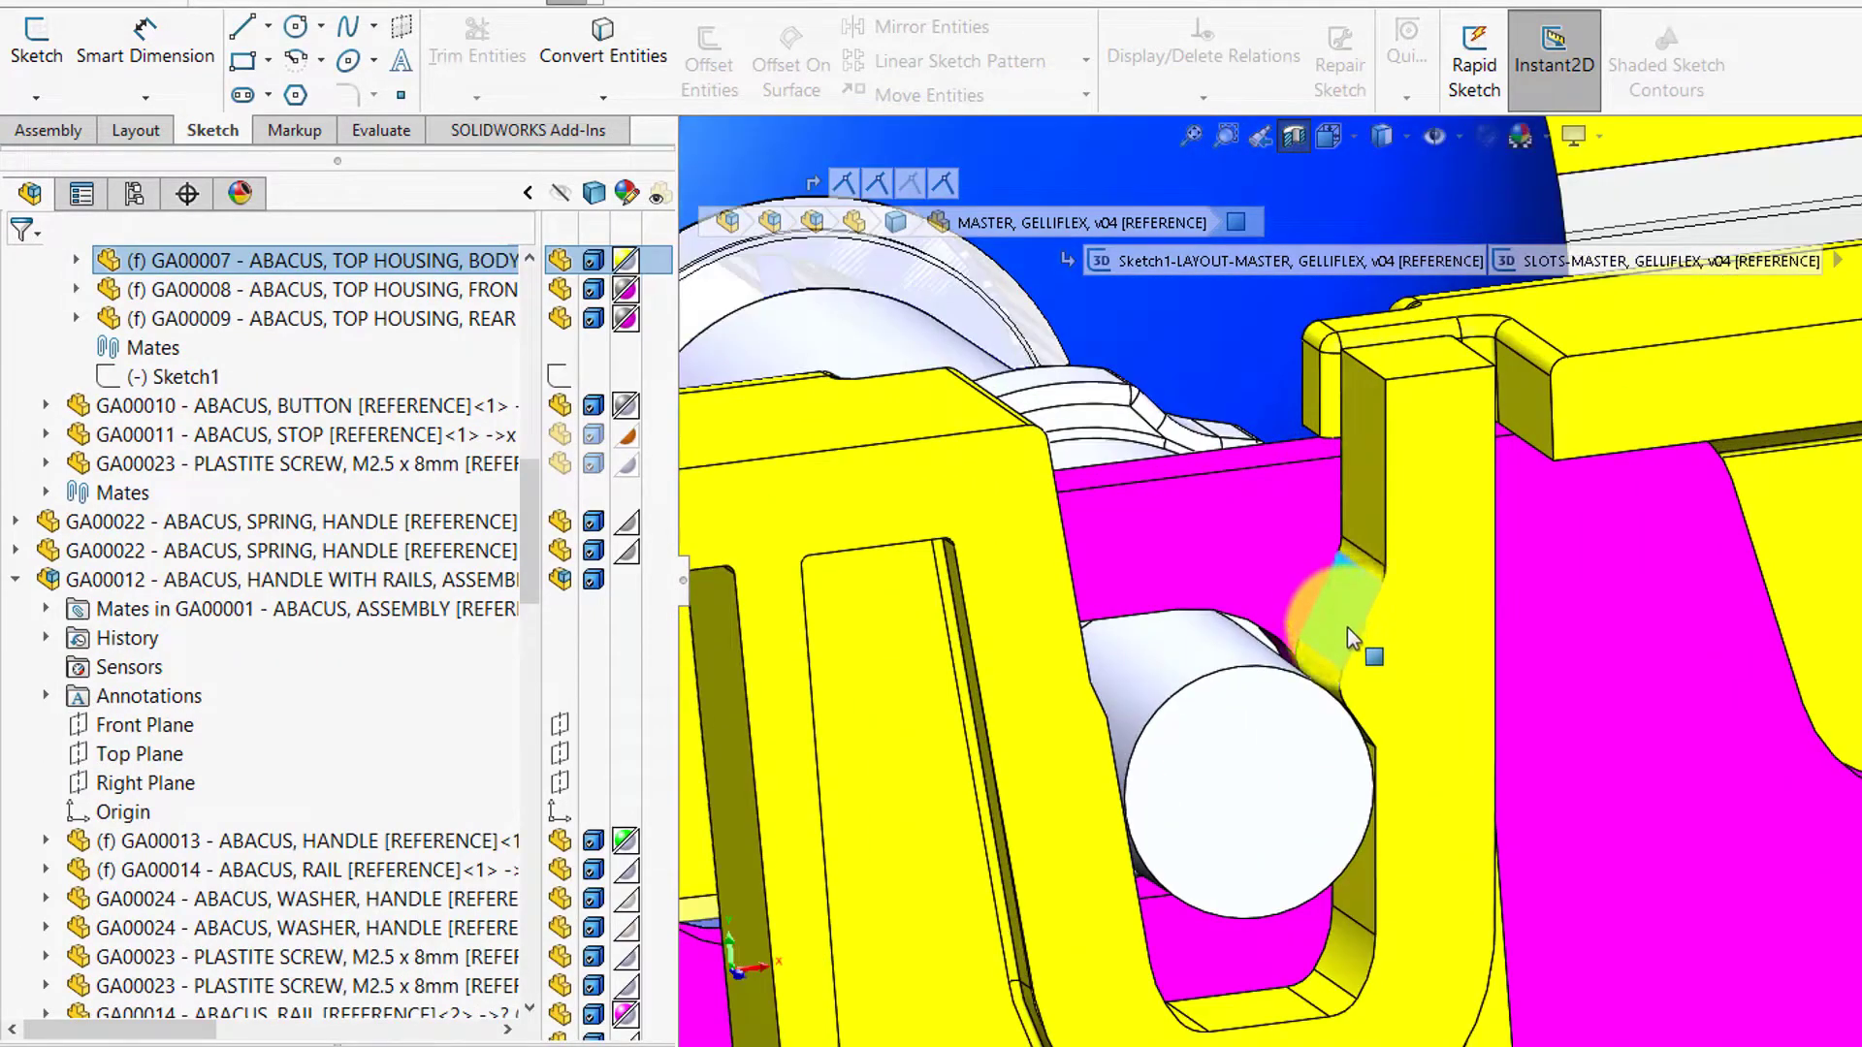
{"action": "left_click", "coordinate": [1347, 627]}
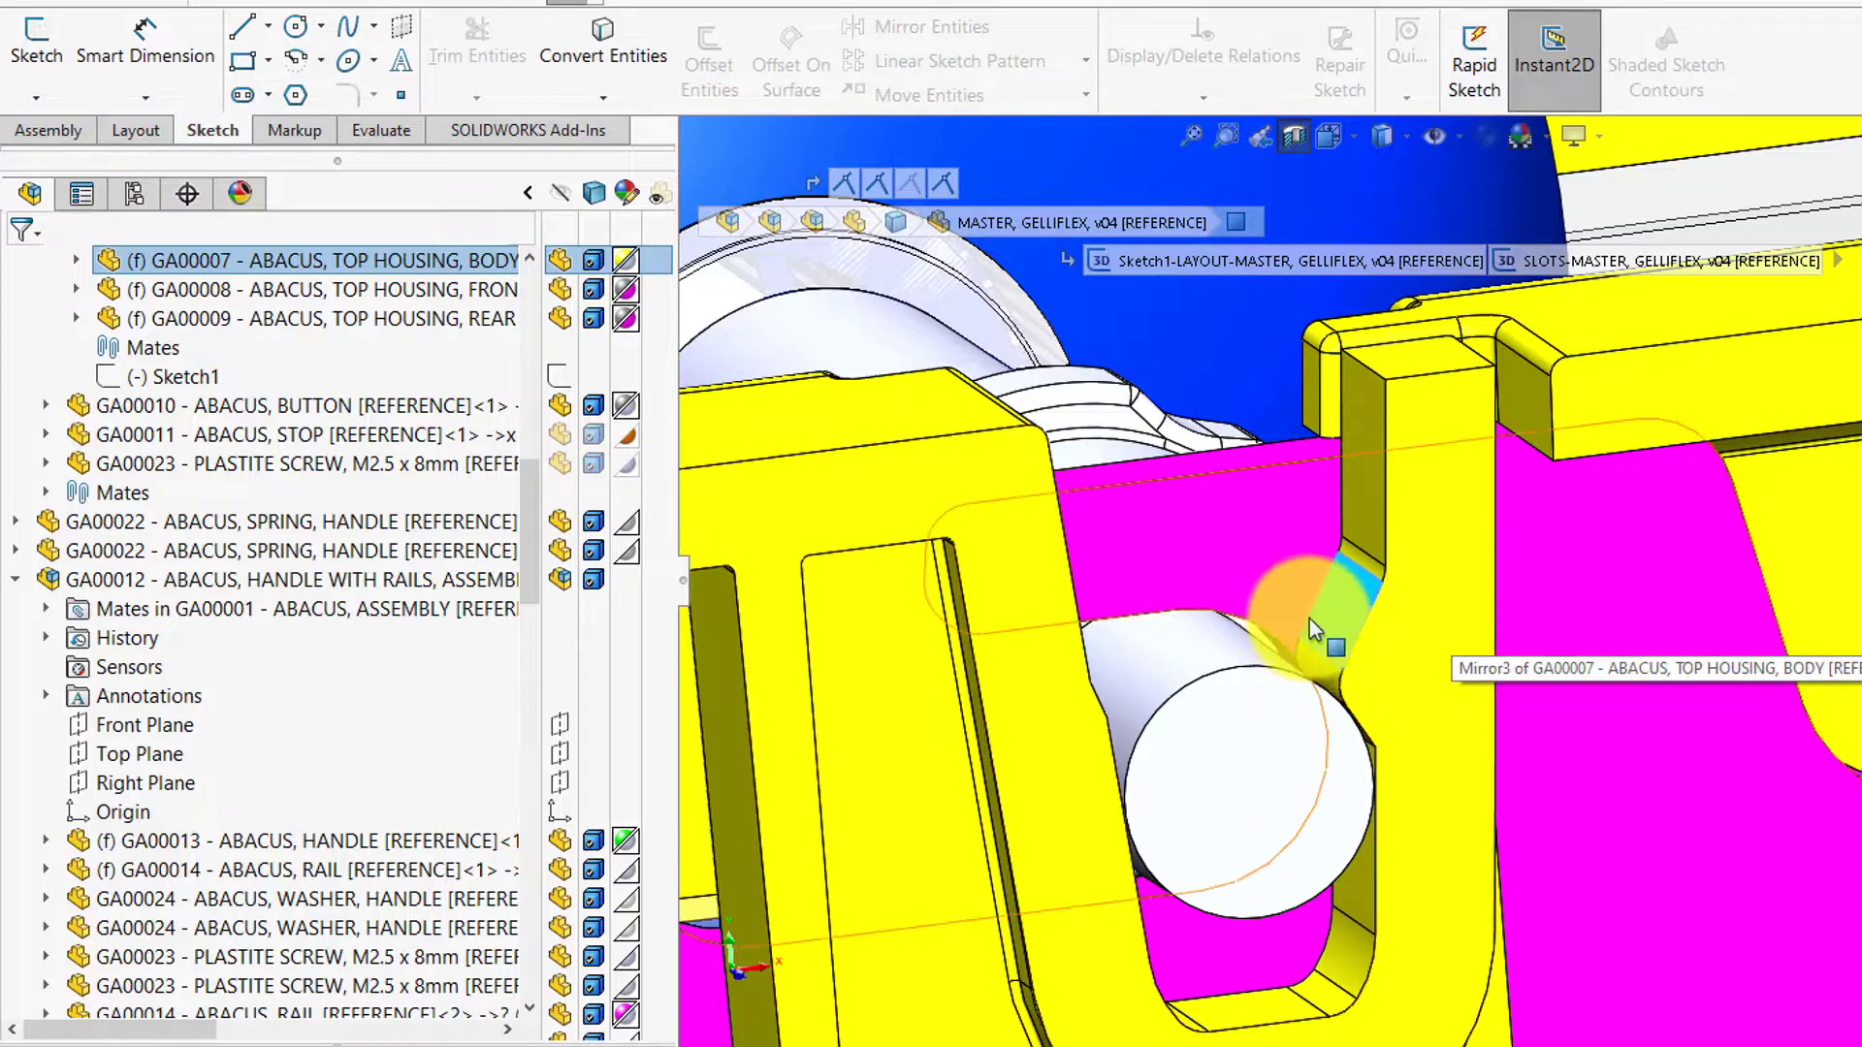
Step: Examine the end cap's round face and its position against the angled part of the housing slot
{"action": "left_click", "coordinate": [1284, 711]}
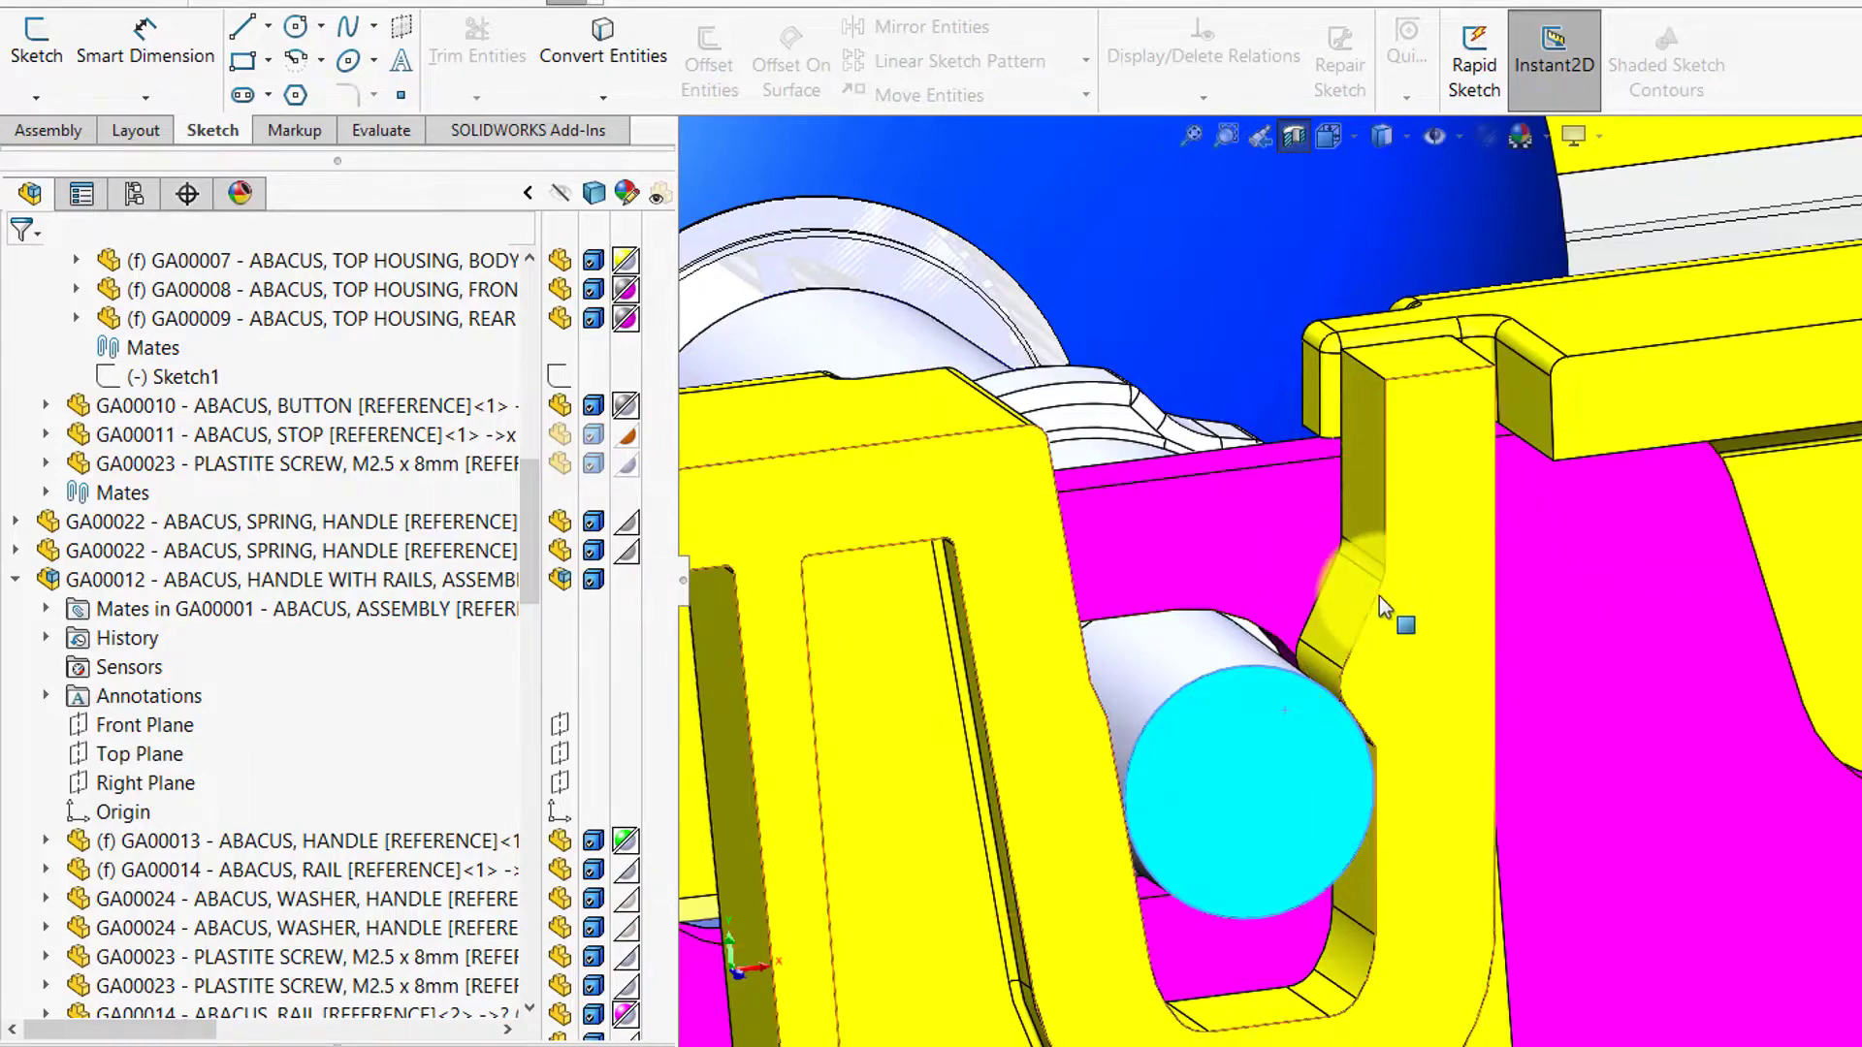
{"action": "middle_click_drag", "start_coordinate": [1348, 712], "coordinate": [1415, 573]}
{"action": "scroll", "coordinate": [1416, 597], "scroll_direction": "down", "scroll_amount": 2}
{"action": "scroll", "coordinate": [1416, 573], "scroll_direction": "down", "scroll_amount": 3}
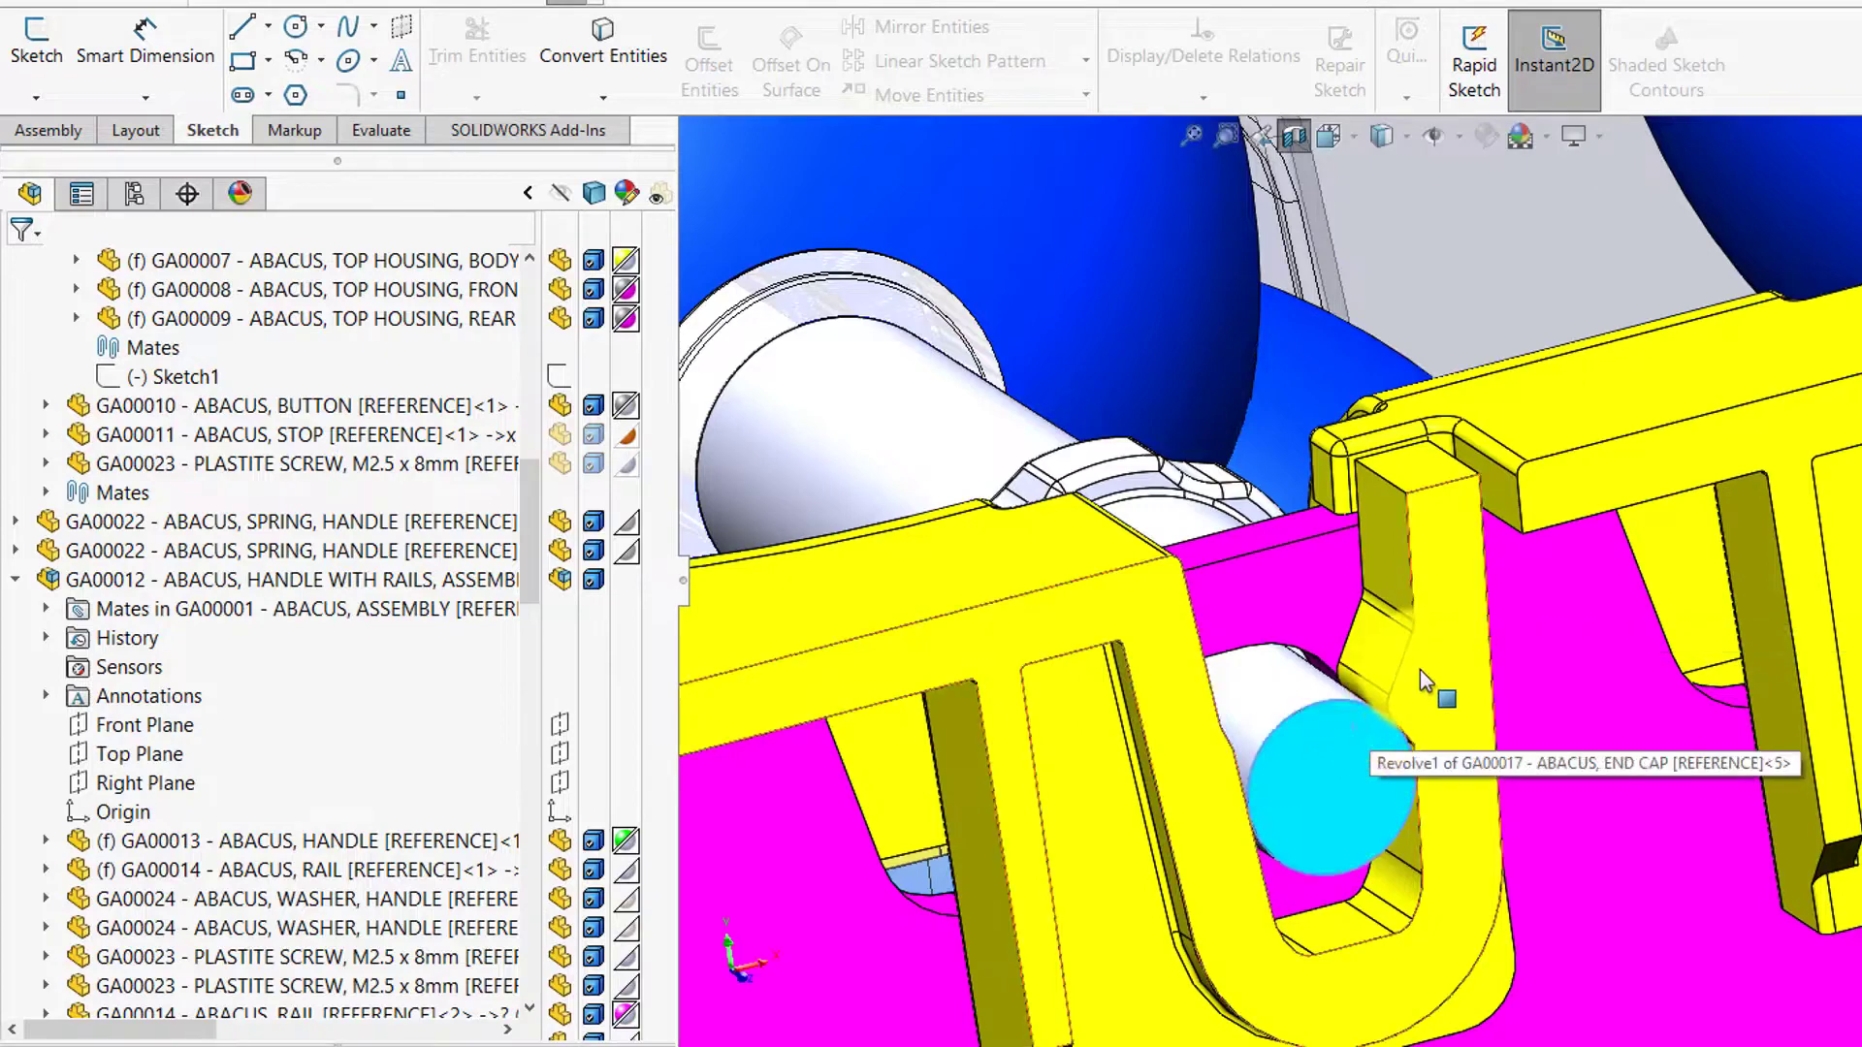
{"action": "scroll", "coordinate": [1429, 670], "scroll_direction": "down", "scroll_amount": 2}
{"action": "scroll", "coordinate": [1430, 669], "scroll_direction": "up", "scroll_amount": 3}
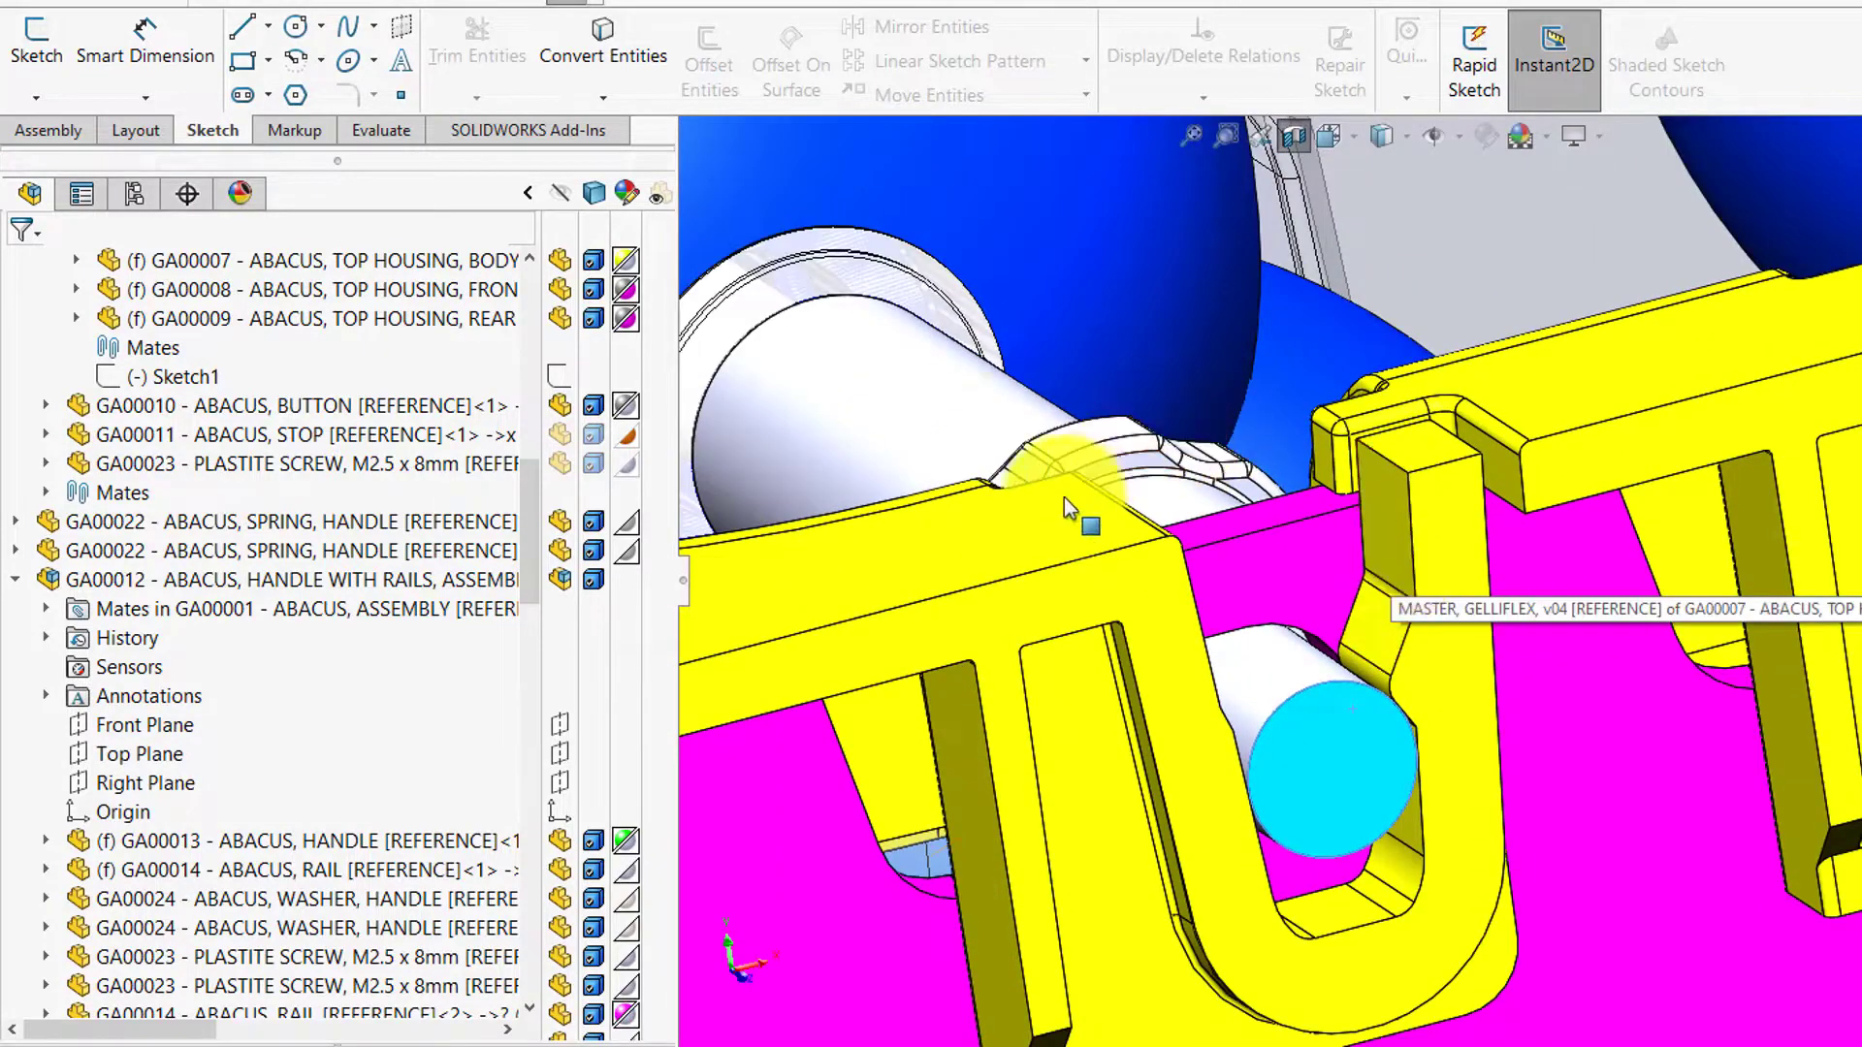
Step: Review the ball row along the rail and inspect the spring on the green handle's post up close
{"action": "scroll", "coordinate": [1129, 548], "scroll_direction": "up", "scroll_amount": 2}
{"action": "scroll", "coordinate": [1548, 617], "scroll_direction": "up", "scroll_amount": 2}
{"action": "scroll", "coordinate": [1811, 654], "scroll_direction": "up", "scroll_amount": 4}
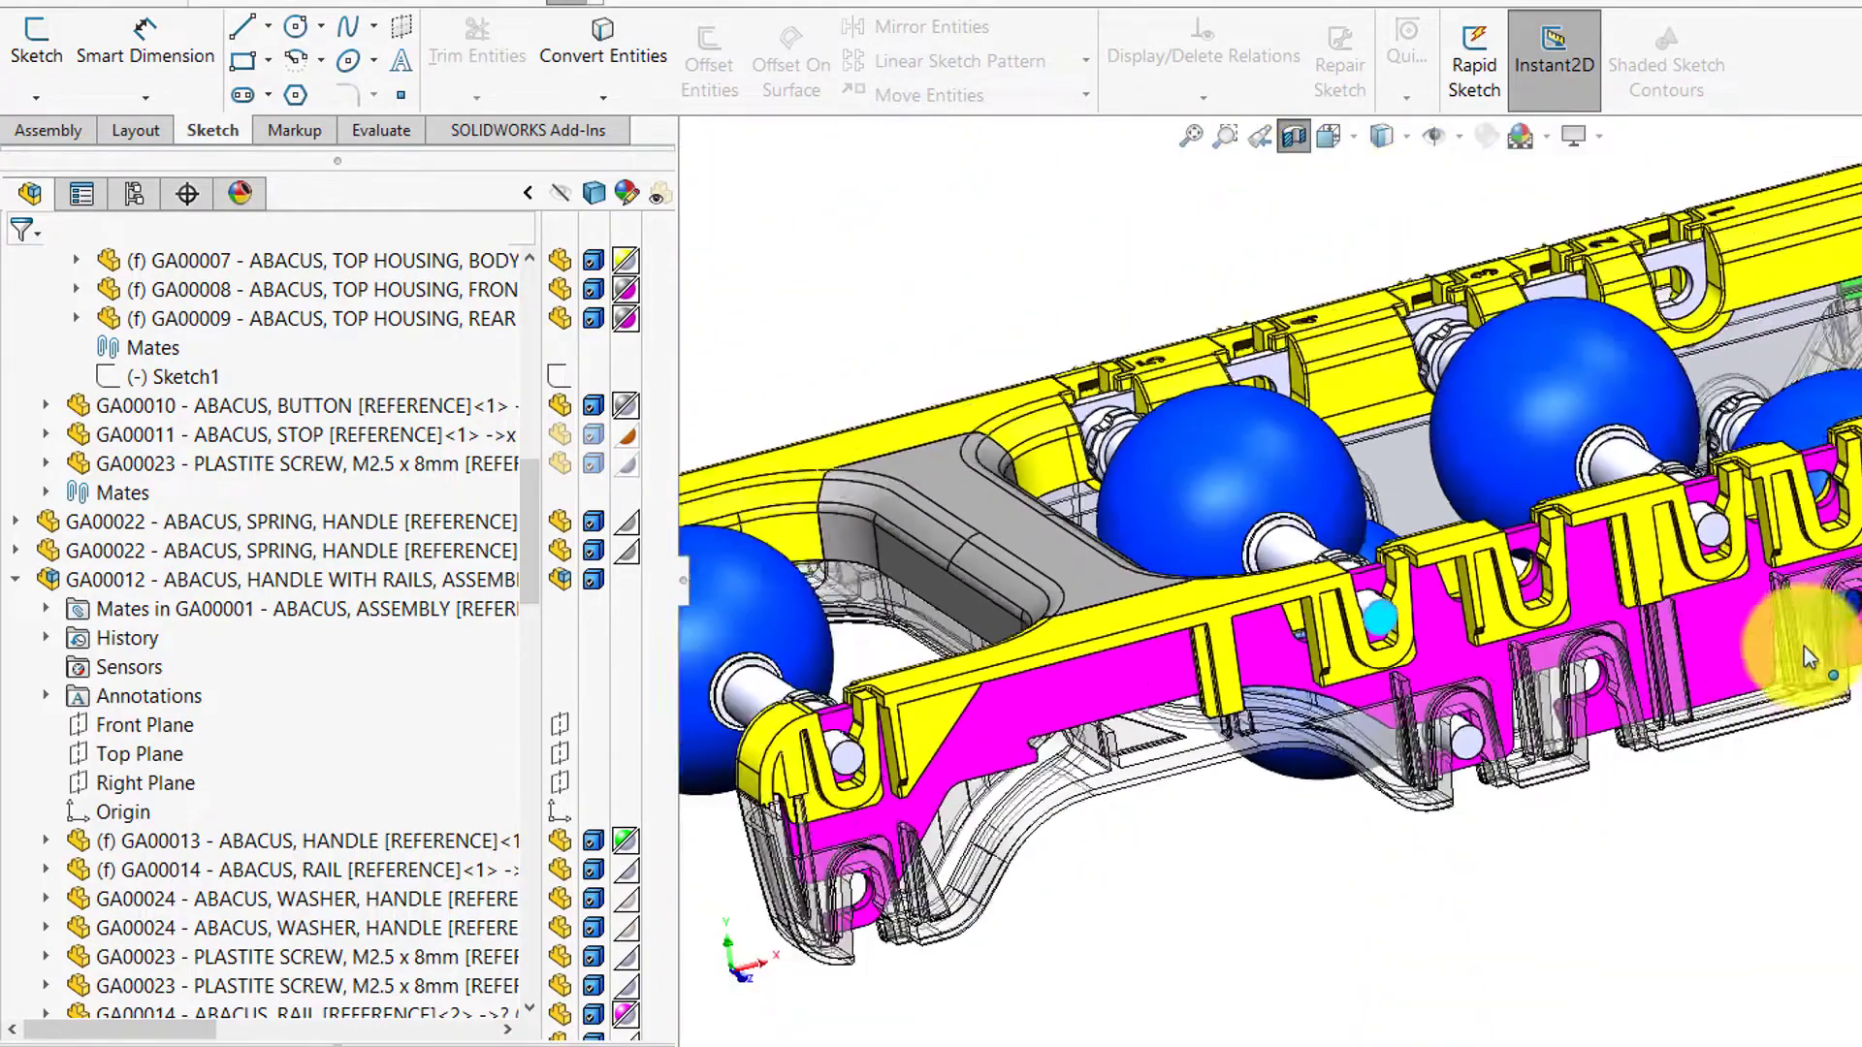
{"action": "scroll", "coordinate": [1297, 649], "scroll_direction": "down", "scroll_amount": 3}
{"action": "scroll", "coordinate": [1090, 682], "scroll_direction": "down", "scroll_amount": 4}
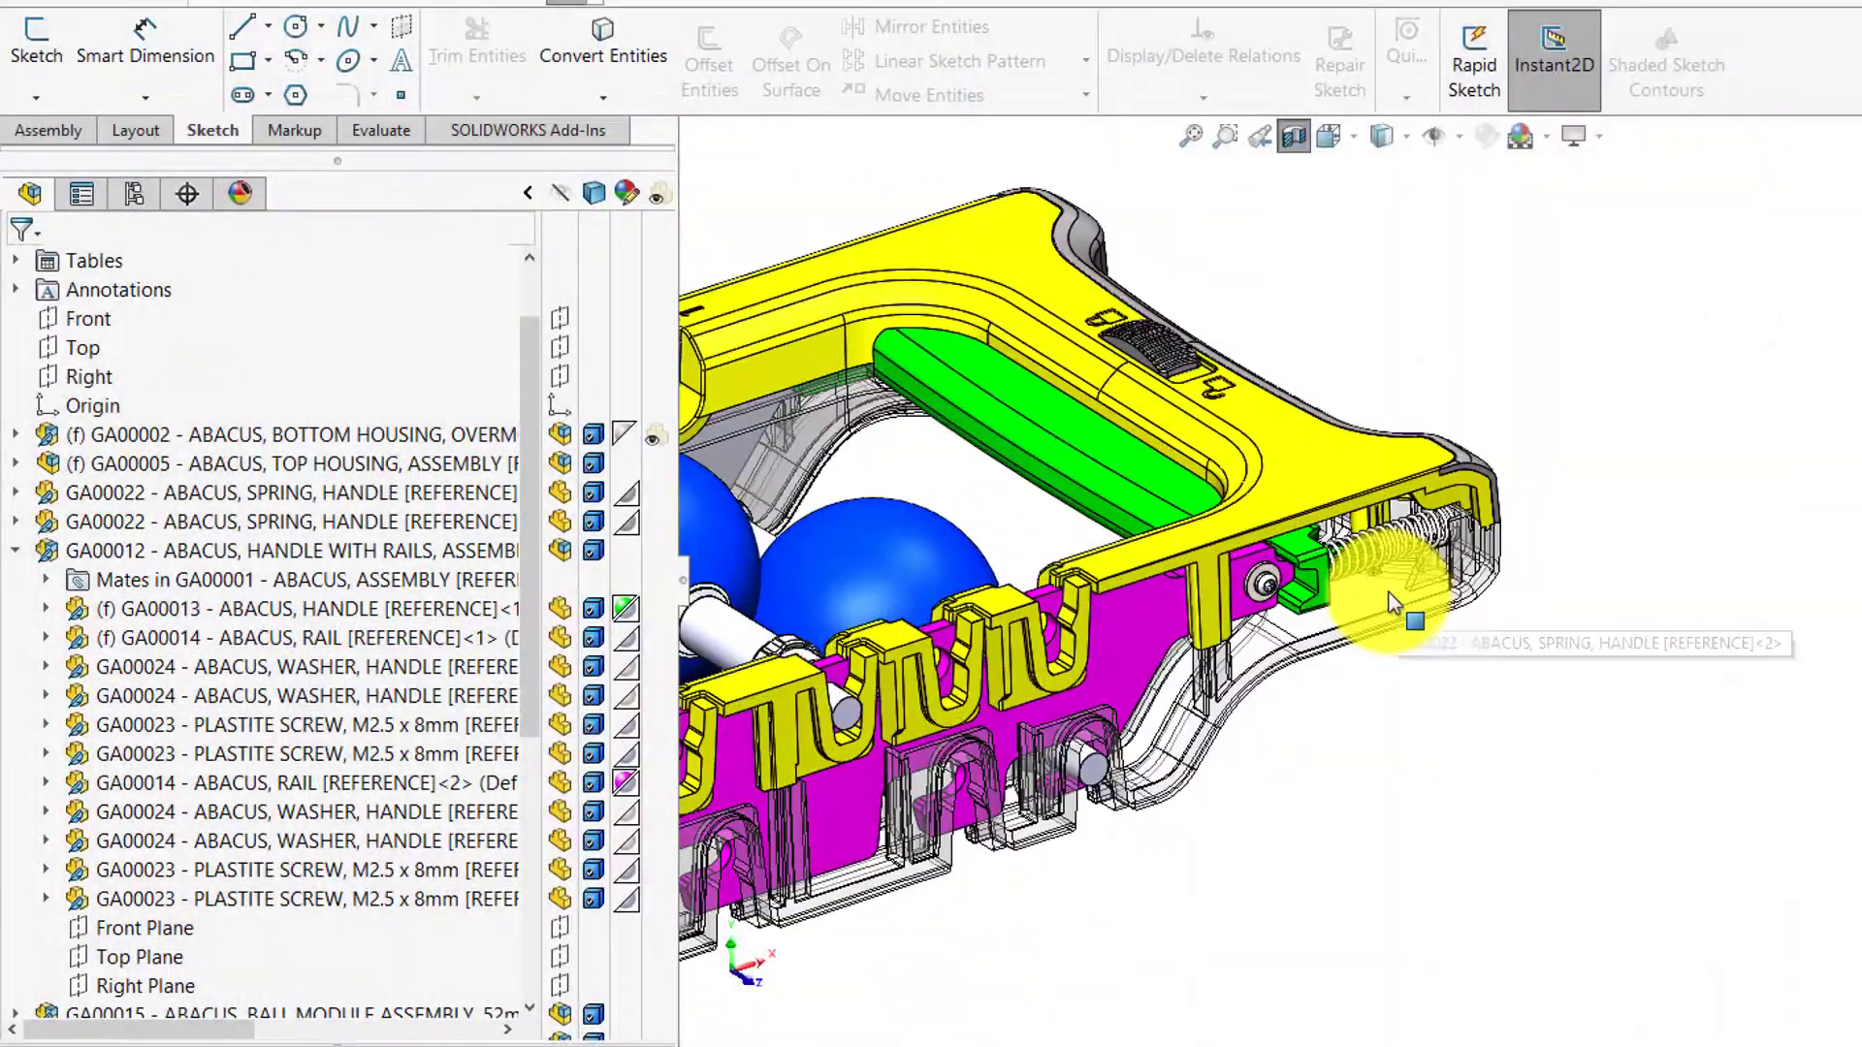
{"action": "scroll", "coordinate": [1391, 603], "scroll_direction": "down", "scroll_amount": 5}
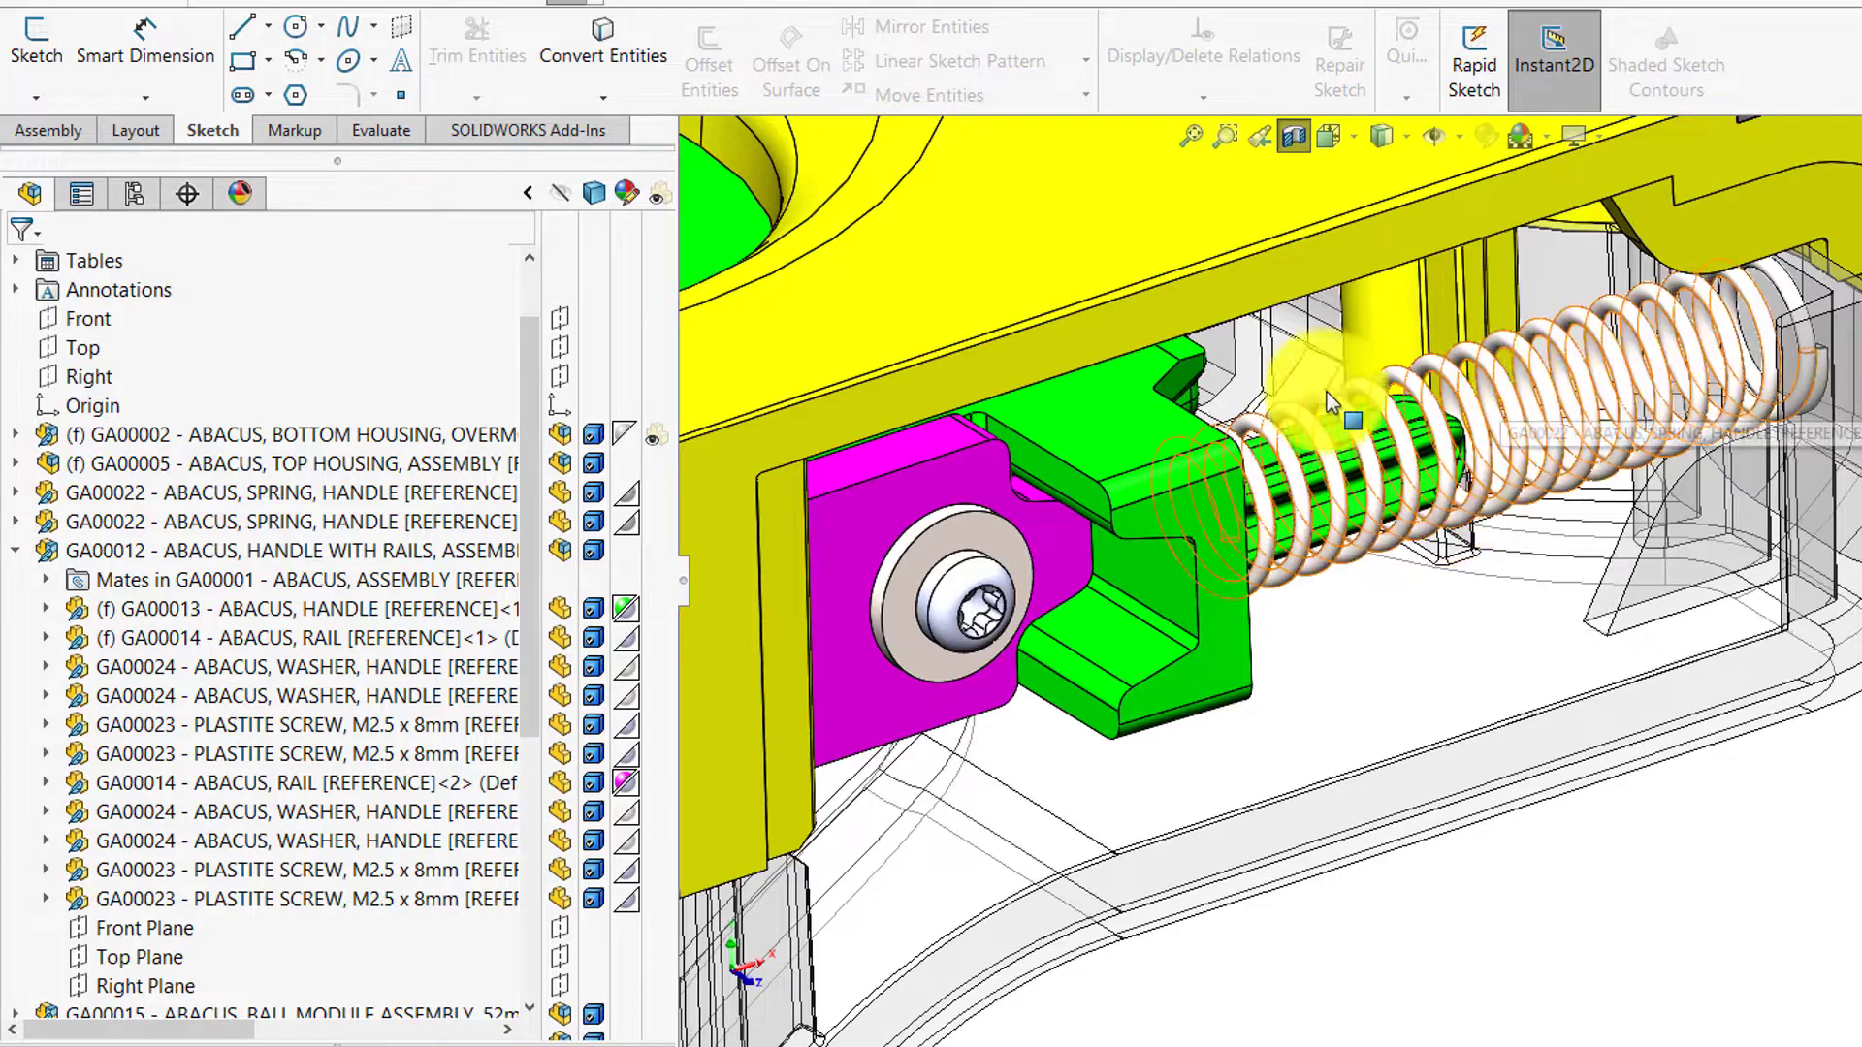
Step: Isolate the green handle component GA00013 from the rest of the abacus assembly
{"action": "scroll", "coordinate": [1468, 380], "scroll_direction": "up", "scroll_amount": 3}
{"action": "right_click", "coordinate": [758, 272]}
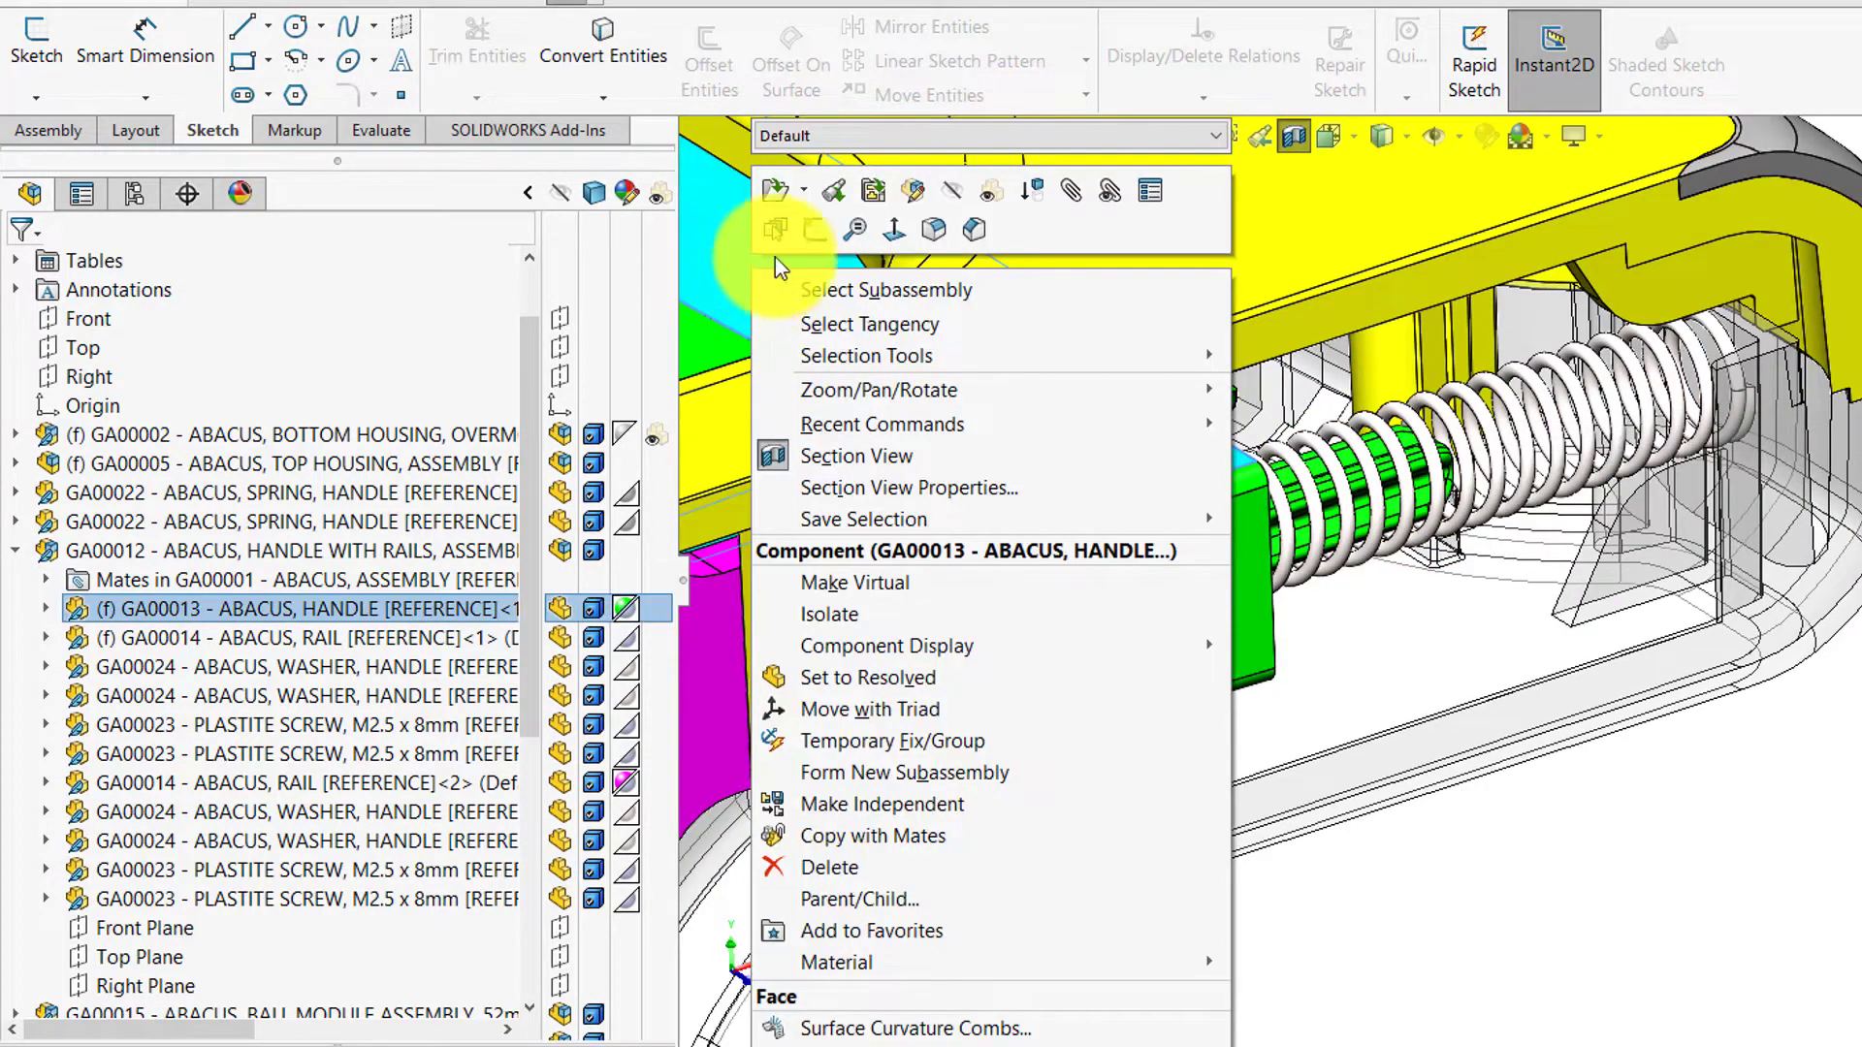
{"action": "left_click", "coordinate": [847, 611]}
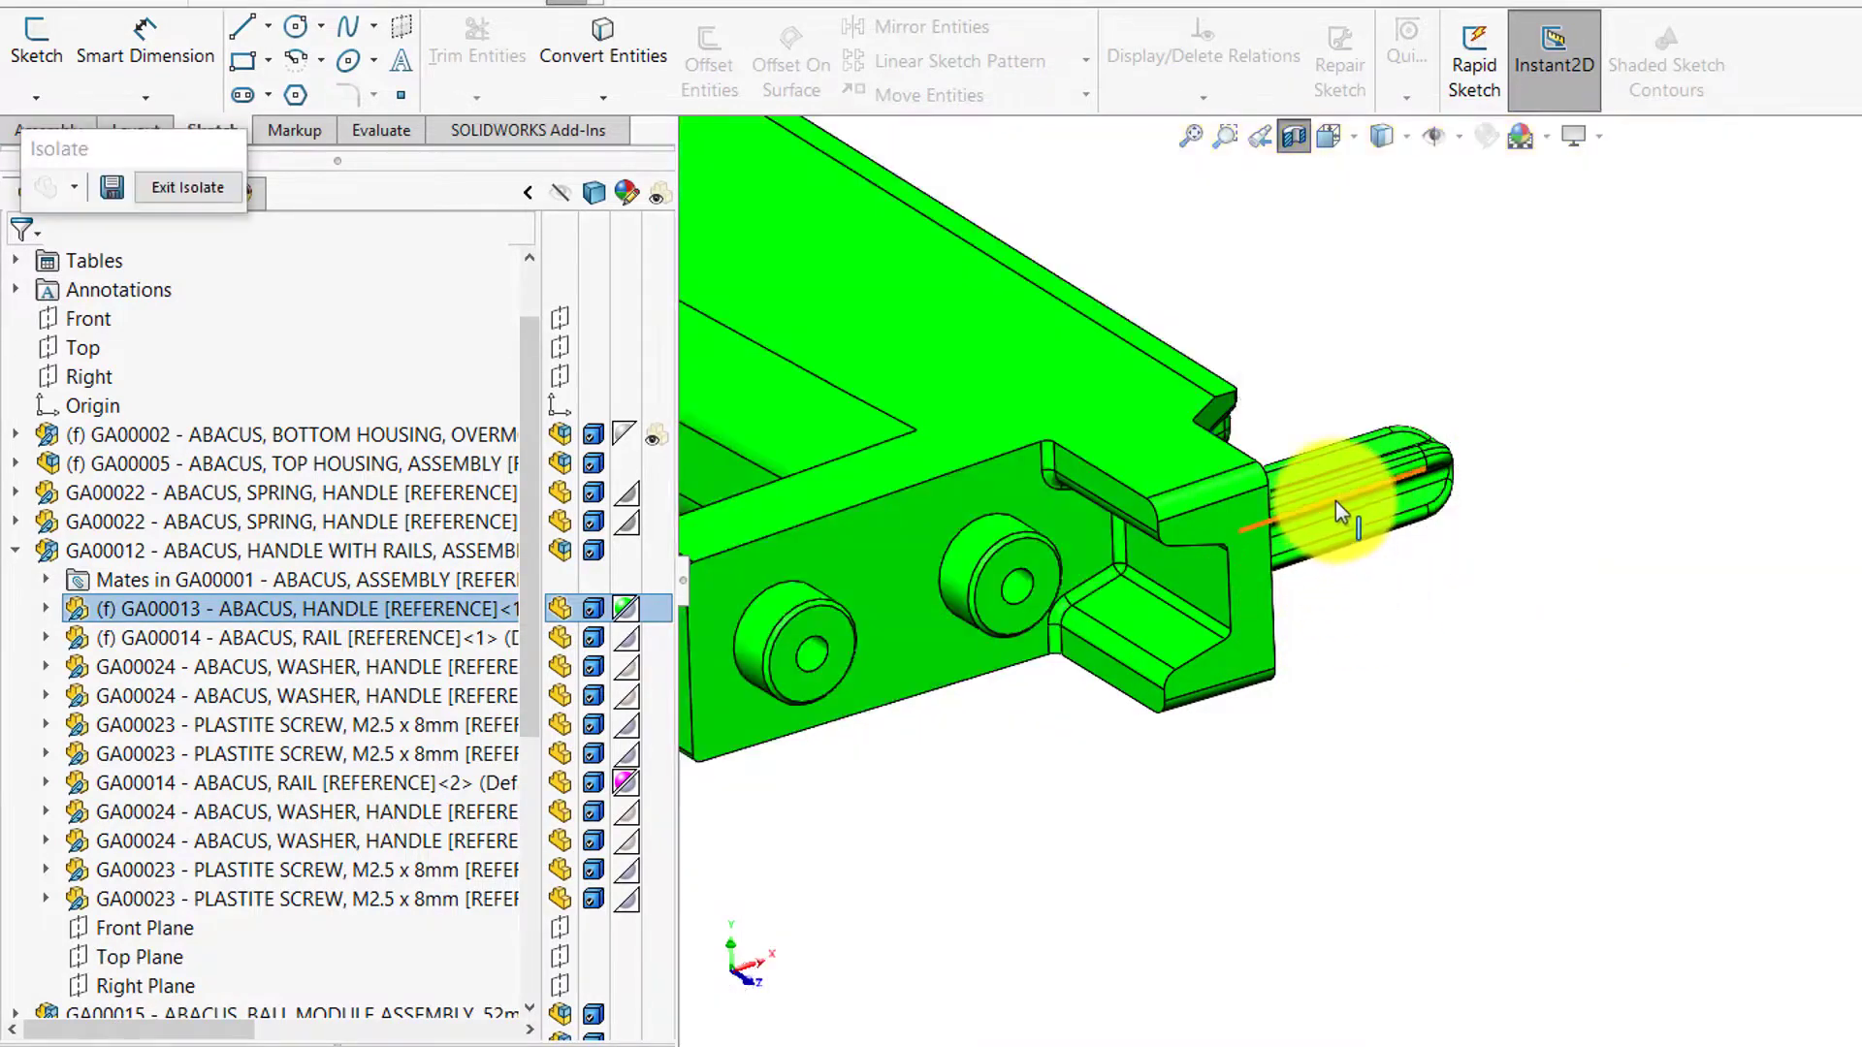
Step: Examine the isolated handle's cross-shaped spring post and the curved pocket around its base
{"action": "middle_click_drag", "start_coordinate": [1348, 408], "coordinate": [1299, 480]}
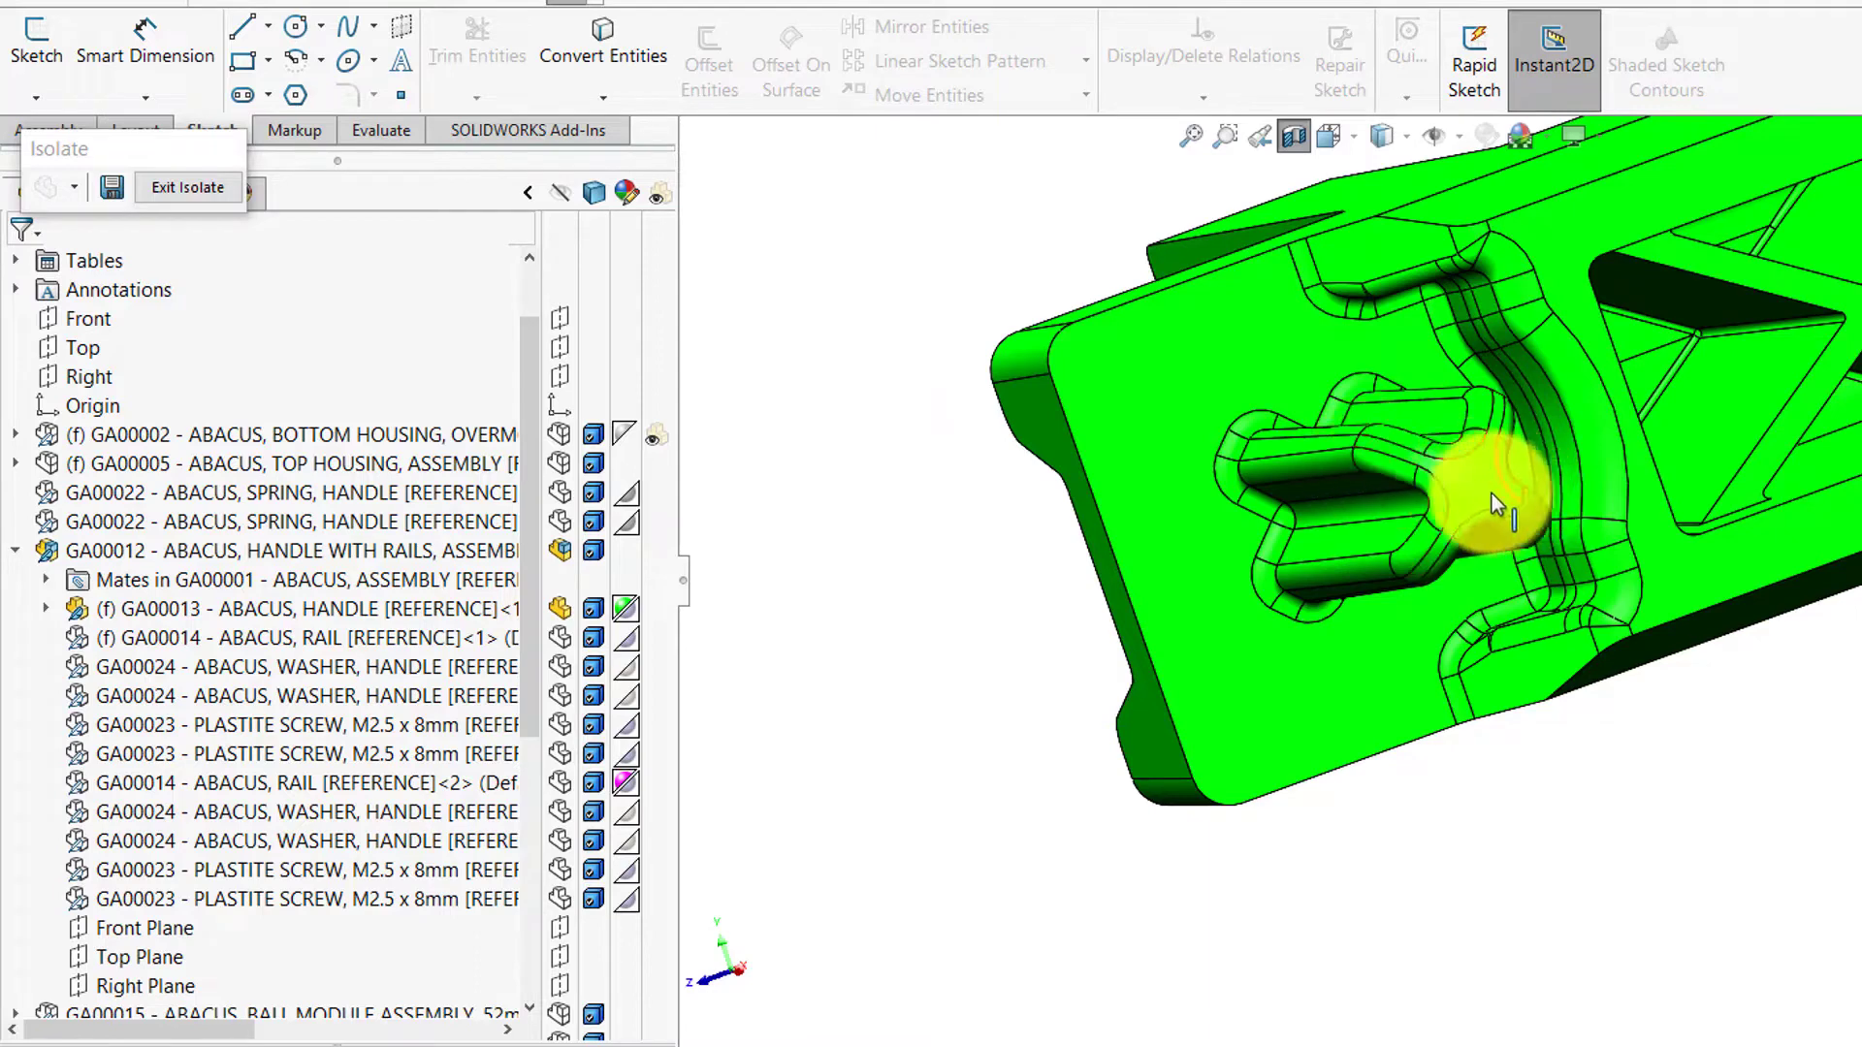
{"action": "left_click_drag", "start_coordinate": [1445, 501], "coordinate": [1420, 533]}
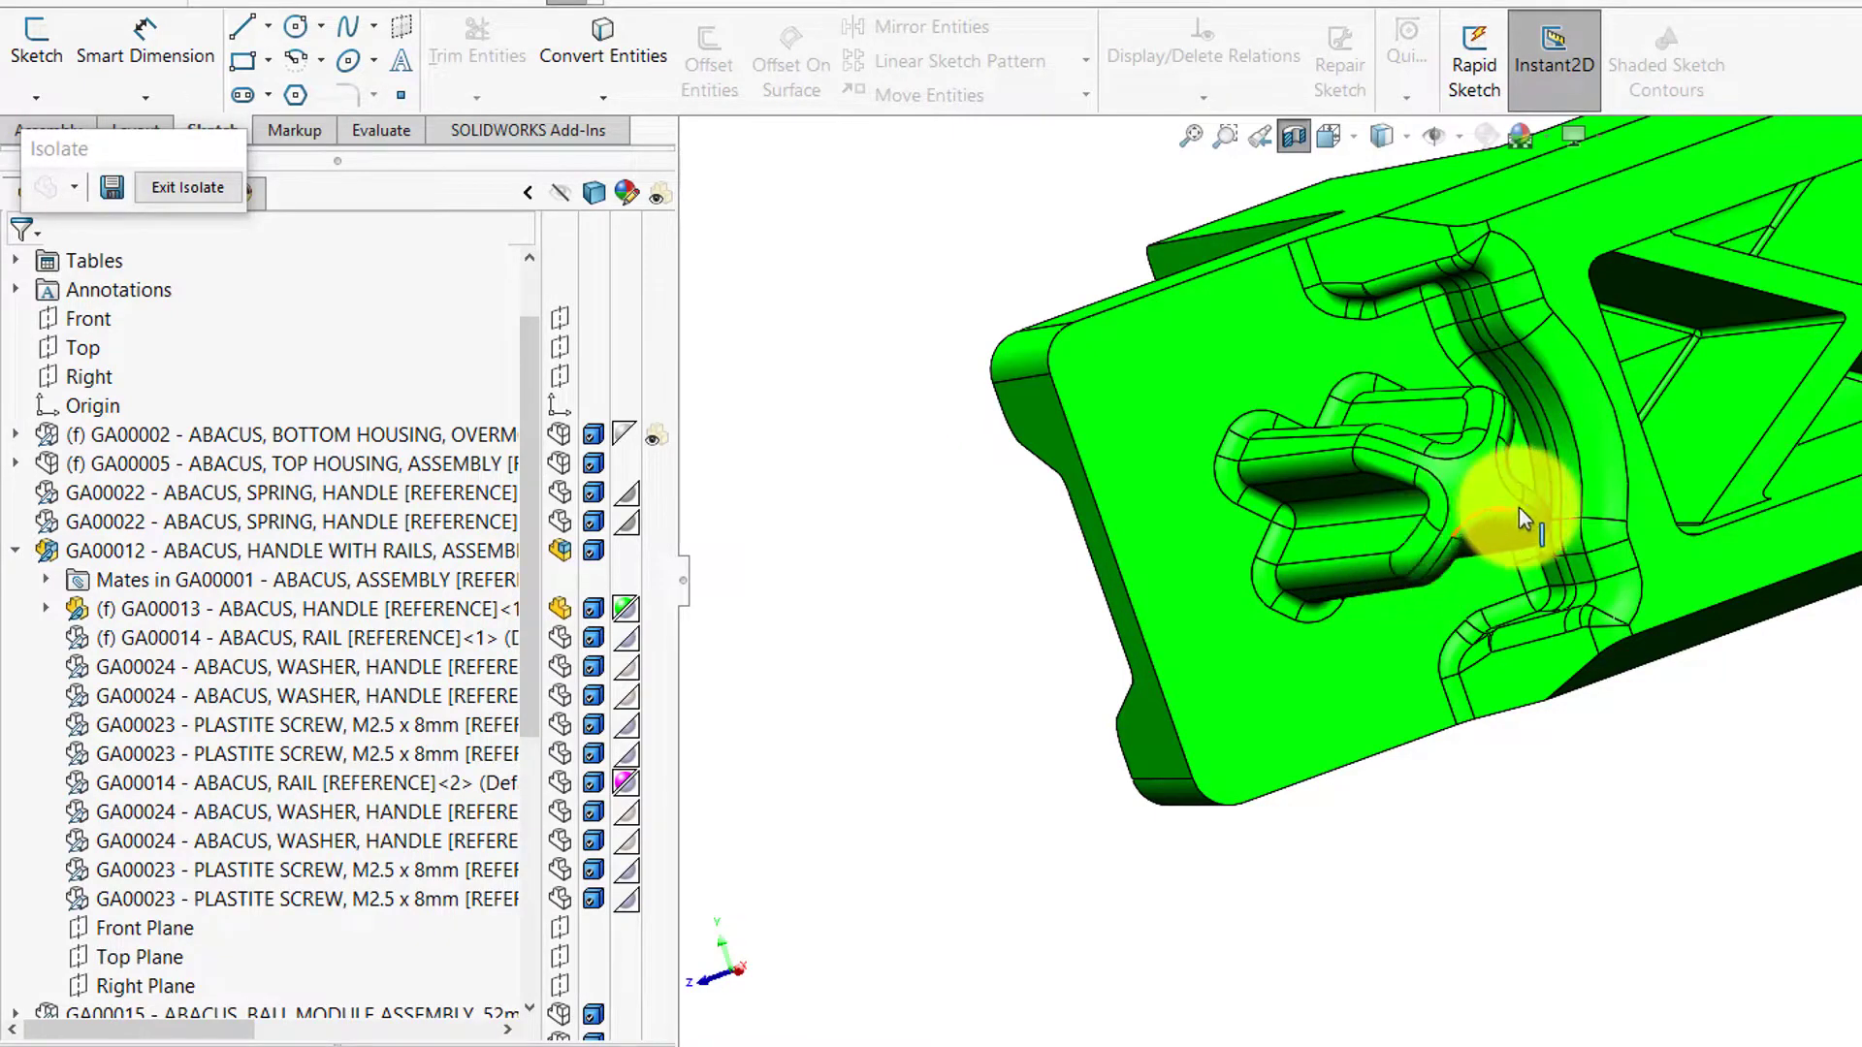
{"action": "middle_click_drag", "start_coordinate": [1516, 508], "coordinate": [1533, 500]}
{"action": "scroll", "coordinate": [1474, 412], "scroll_direction": "down", "scroll_amount": 1}
{"action": "left_click_drag", "start_coordinate": [1455, 426], "coordinate": [1341, 556]}
{"action": "middle_click_drag", "start_coordinate": [1341, 555], "coordinate": [1286, 541]}
{"action": "left_click_drag", "start_coordinate": [1313, 555], "coordinate": [1537, 633]}
{"action": "middle_click_drag", "start_coordinate": [1537, 632], "coordinate": [1766, 456]}
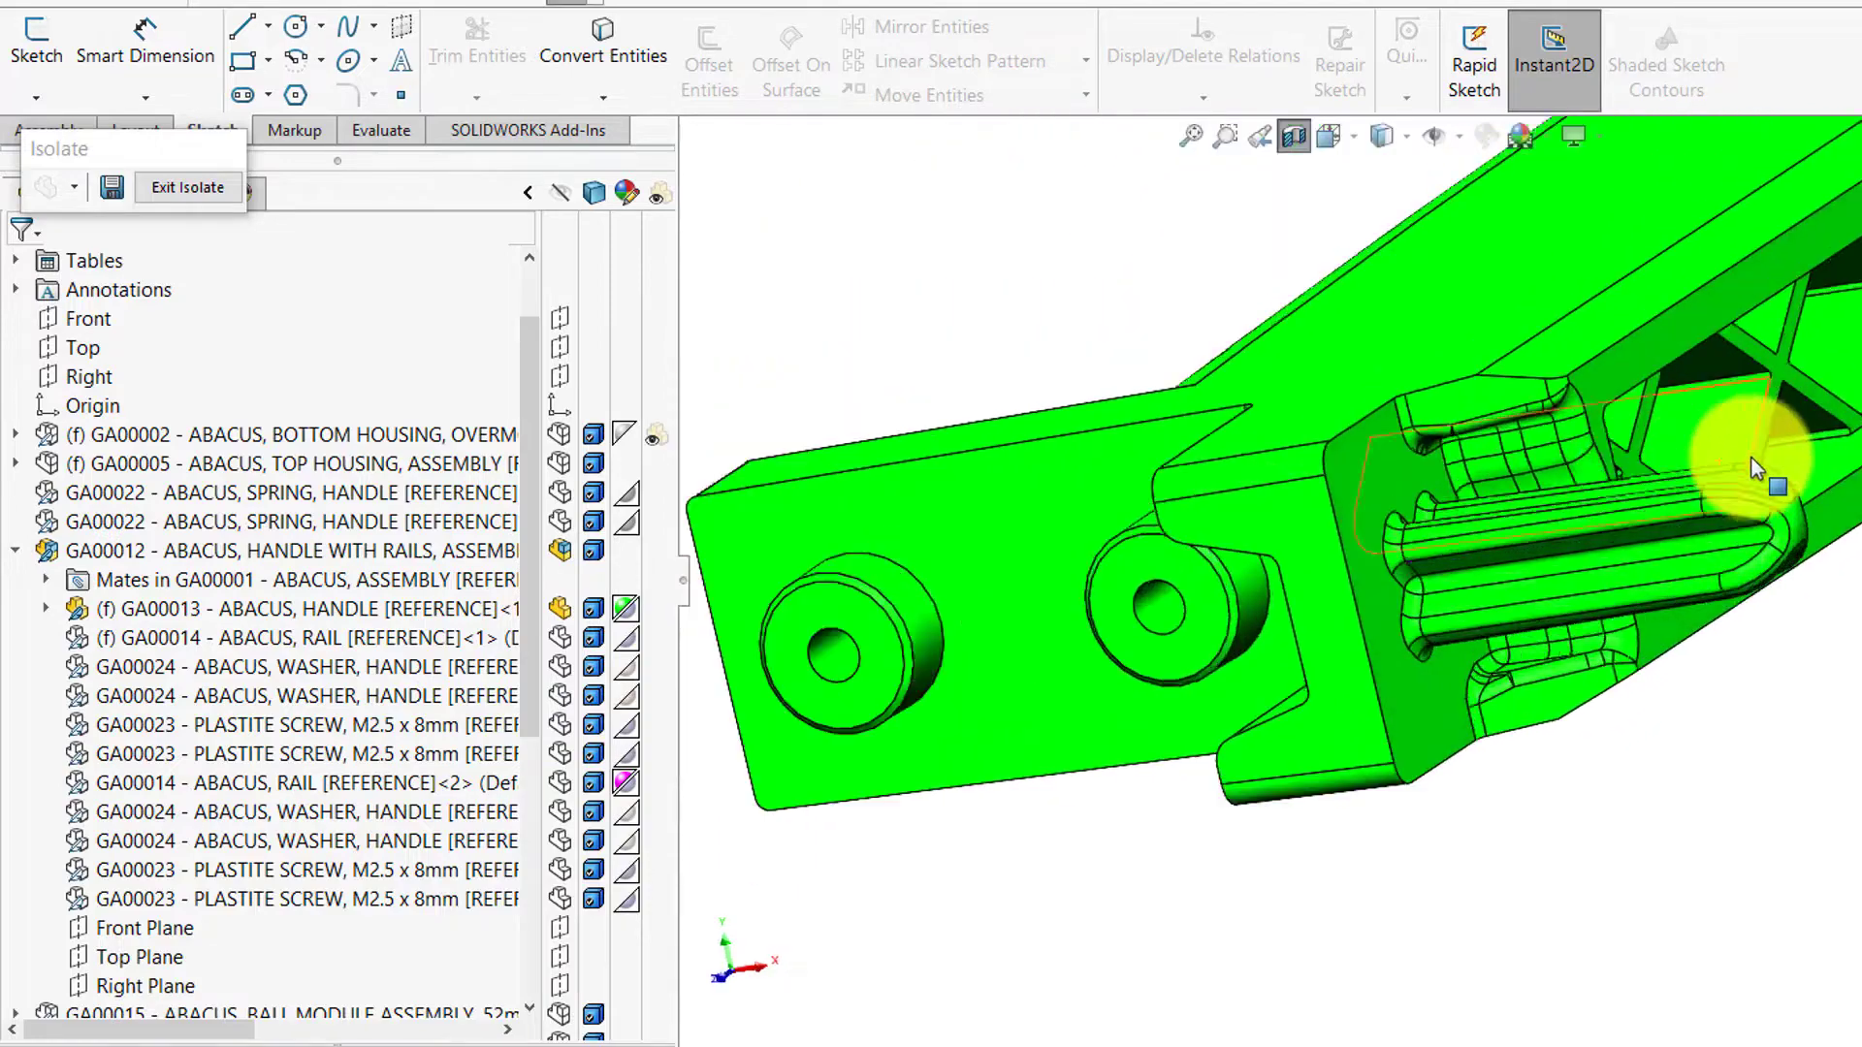
Step: Inspect the stepped recess beside the screw bosses at the end of the handle
{"action": "scroll", "coordinate": [956, 249], "scroll_direction": "down", "scroll_amount": 3}
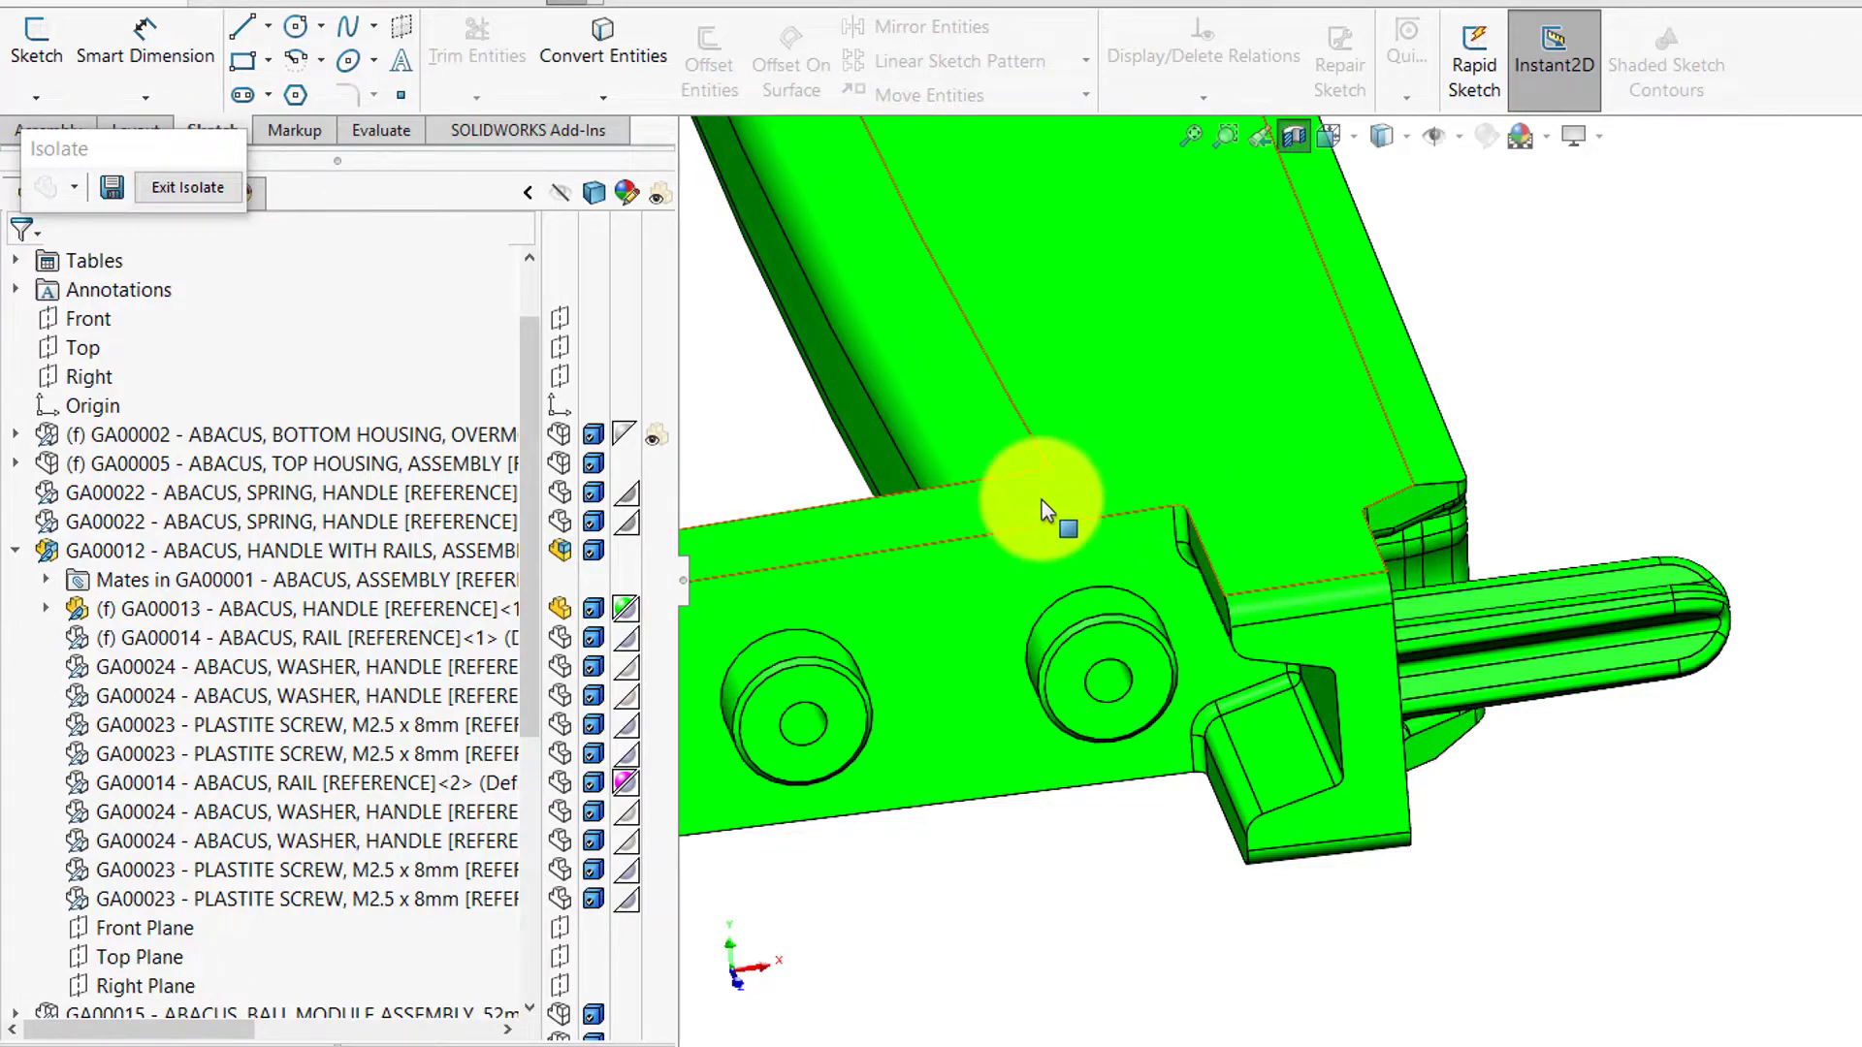
{"action": "left_click_drag", "start_coordinate": [1529, 499], "coordinate": [1810, 702]}
{"action": "scroll", "coordinate": [1638, 649], "scroll_direction": "down", "scroll_amount": 5}
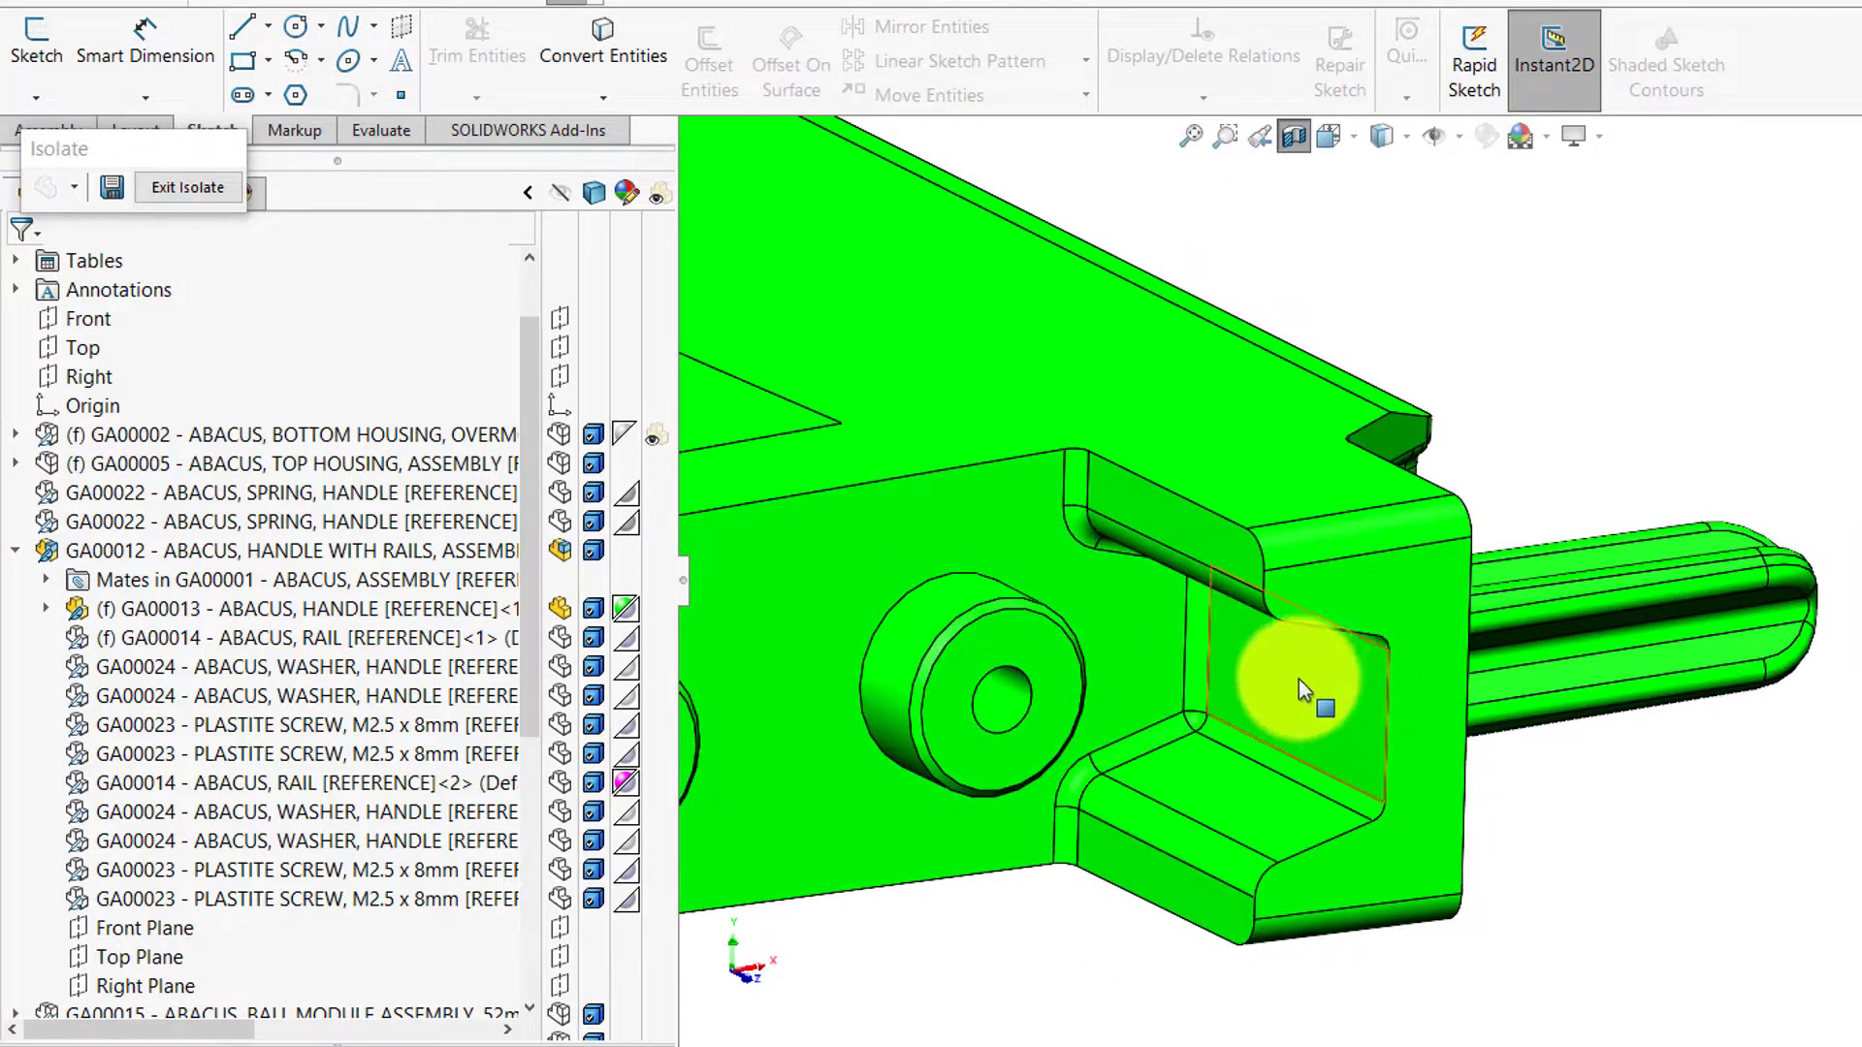
{"action": "scroll", "coordinate": [1432, 695], "scroll_direction": "up", "scroll_amount": 3}
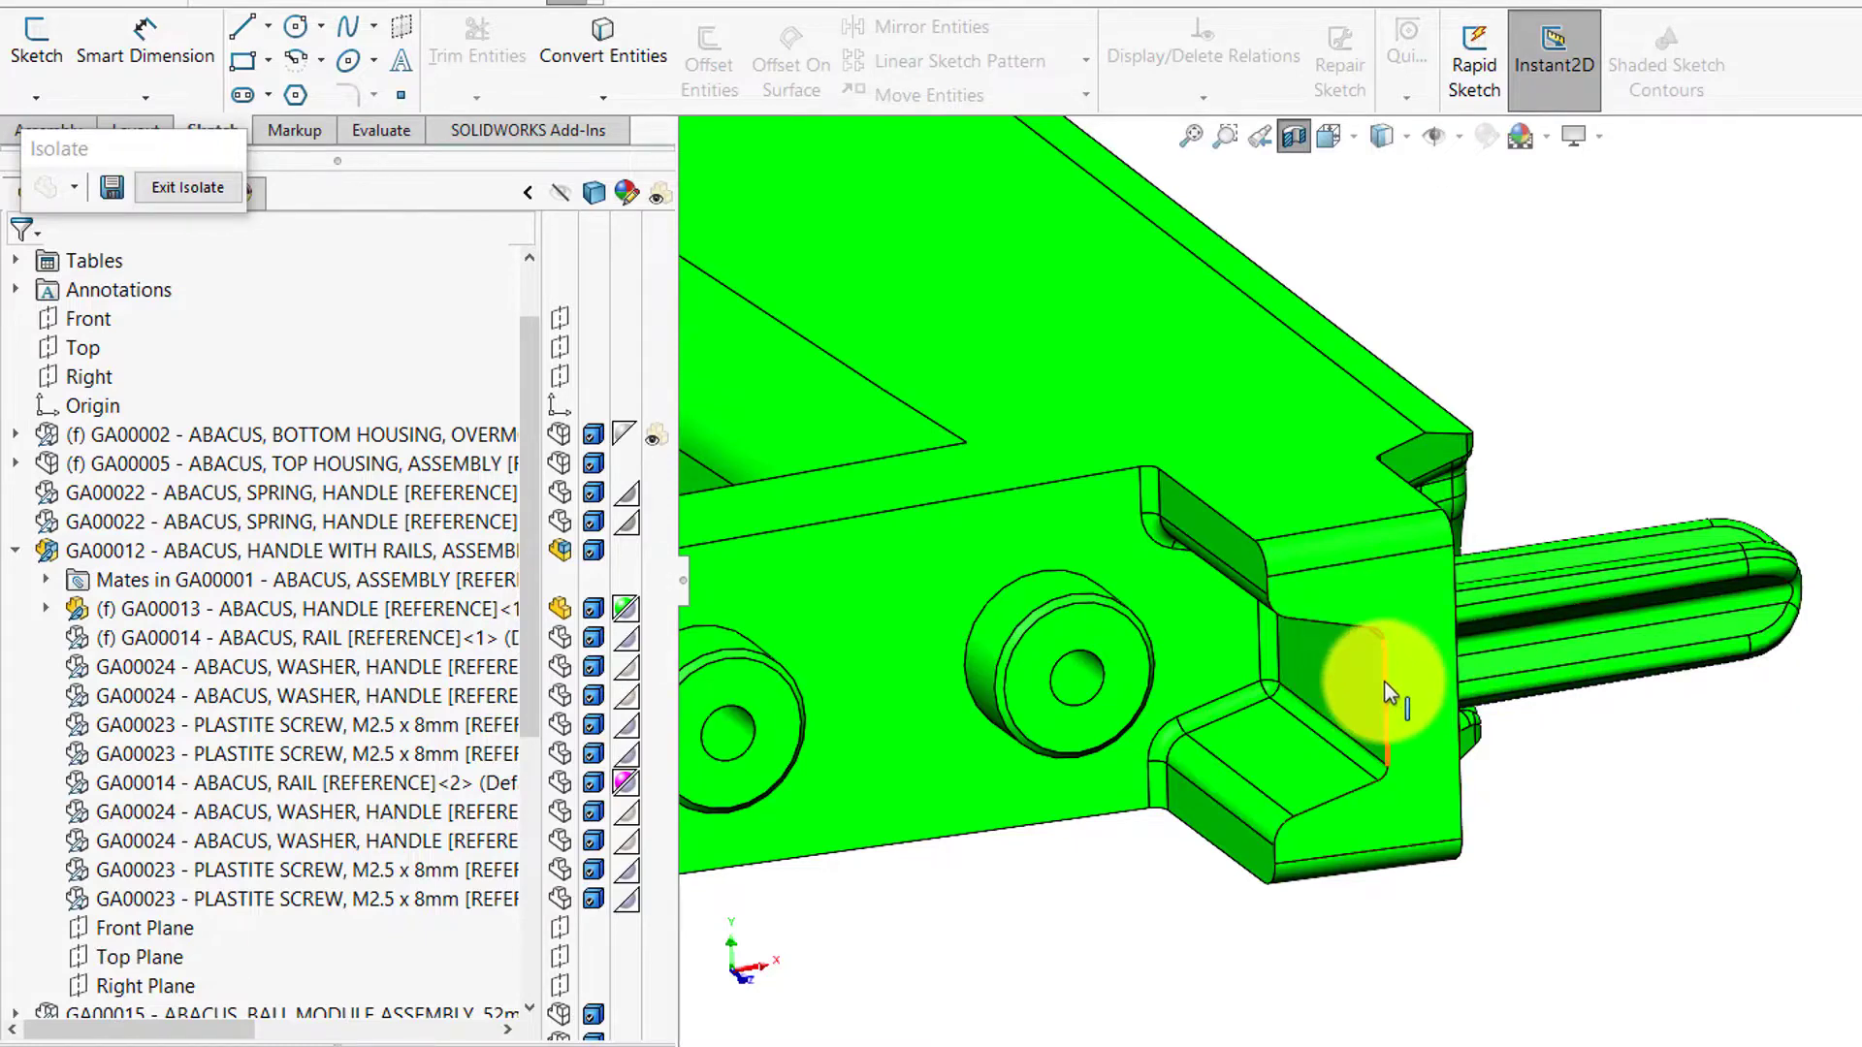
{"action": "scroll", "coordinate": [1356, 687], "scroll_direction": "up", "scroll_amount": 1}
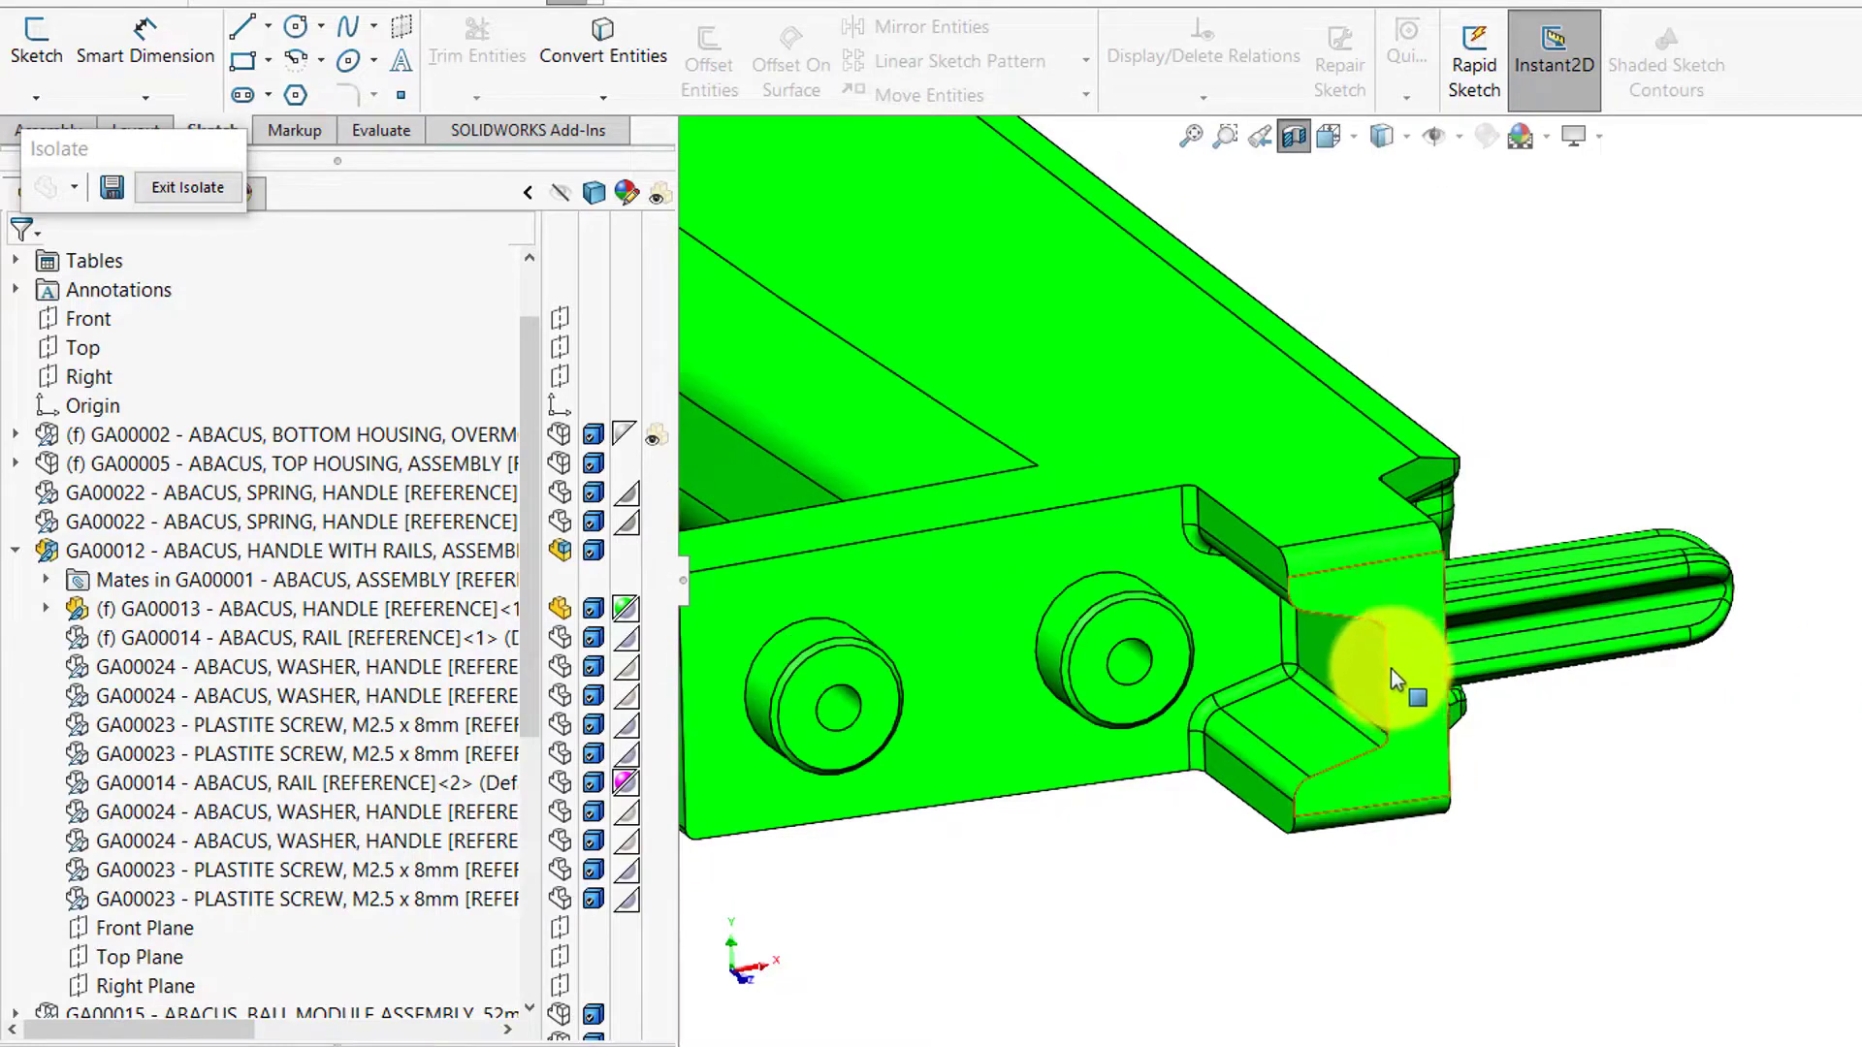
Step: Compare the handle's end recess with its spring post by viewing the end block from both sides
{"action": "left_click", "coordinate": [1350, 665]}
{"action": "middle_click_drag", "start_coordinate": [1350, 665], "coordinate": [1600, 521]}
{"action": "middle_click_drag", "start_coordinate": [1486, 620], "coordinate": [1571, 636]}
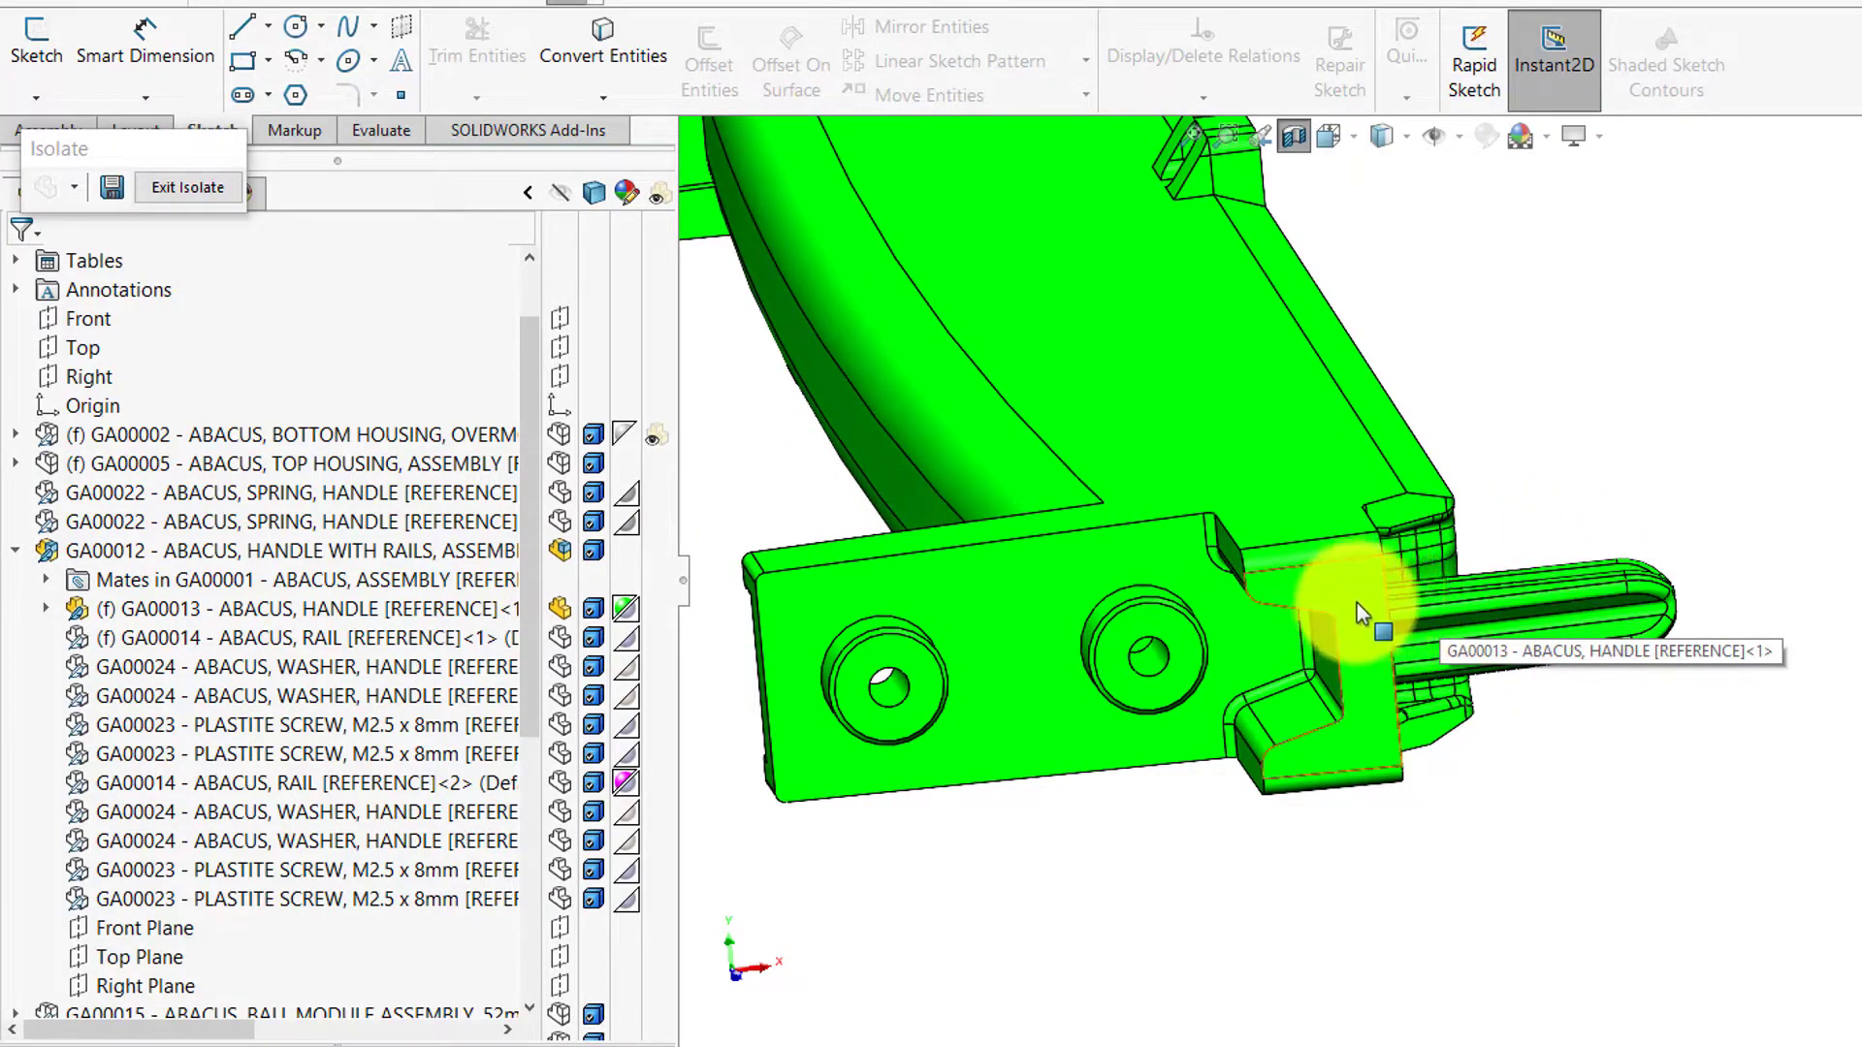
{"action": "middle_click_drag", "start_coordinate": [1348, 625], "coordinate": [1464, 509]}
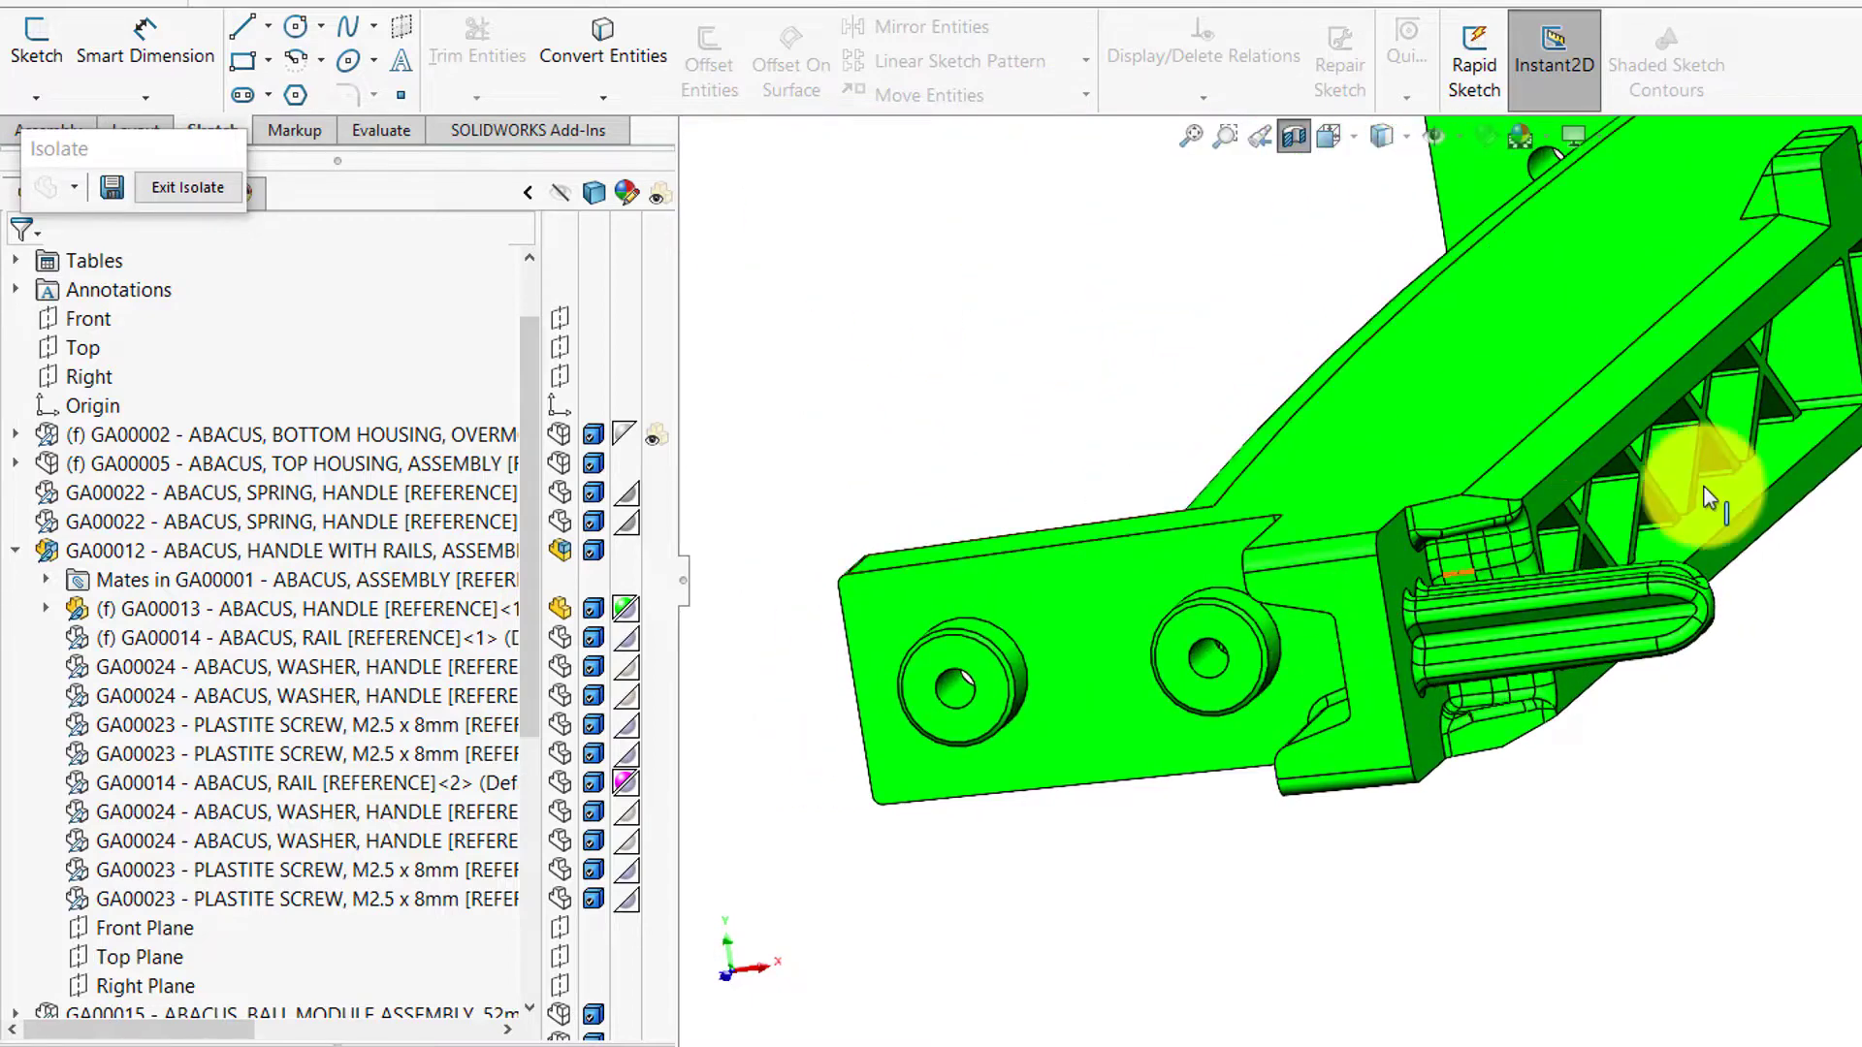
{"action": "scroll", "coordinate": [1660, 520], "scroll_direction": "down", "scroll_amount": 2}
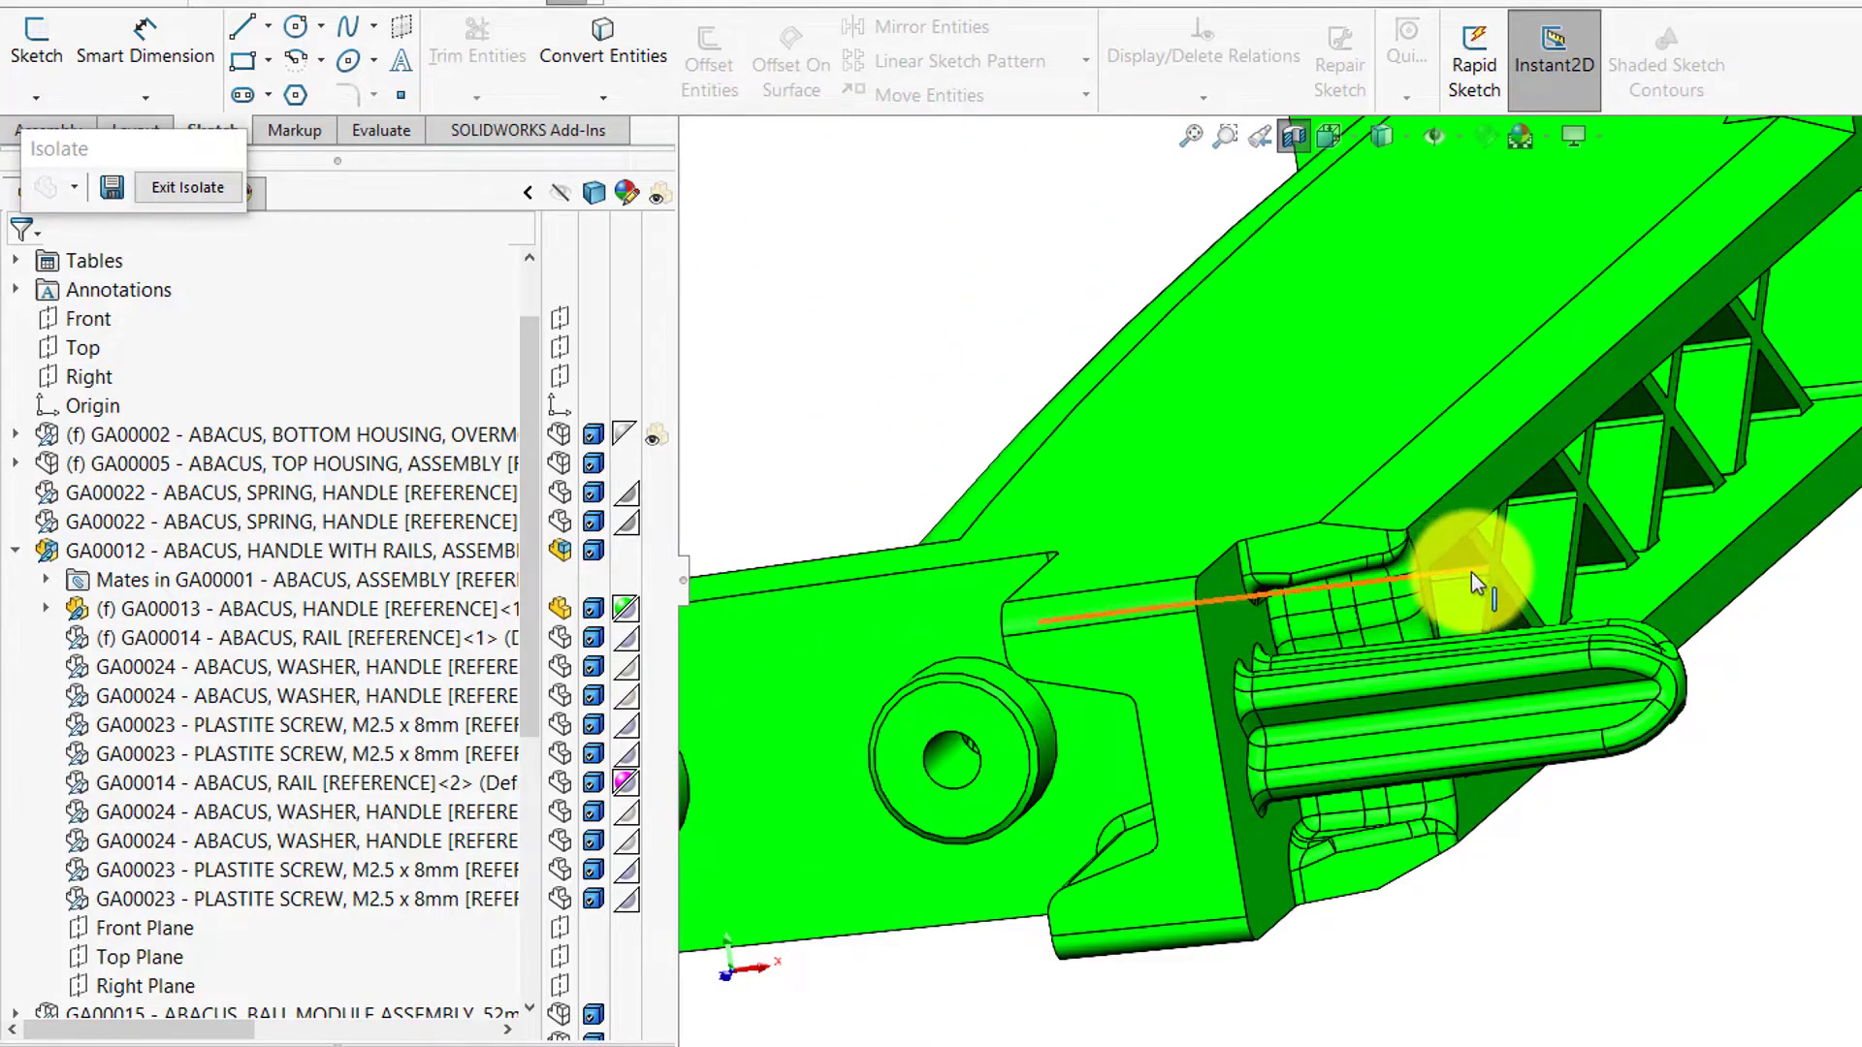
{"action": "middle_click_drag", "start_coordinate": [1408, 609], "coordinate": [1463, 590]}
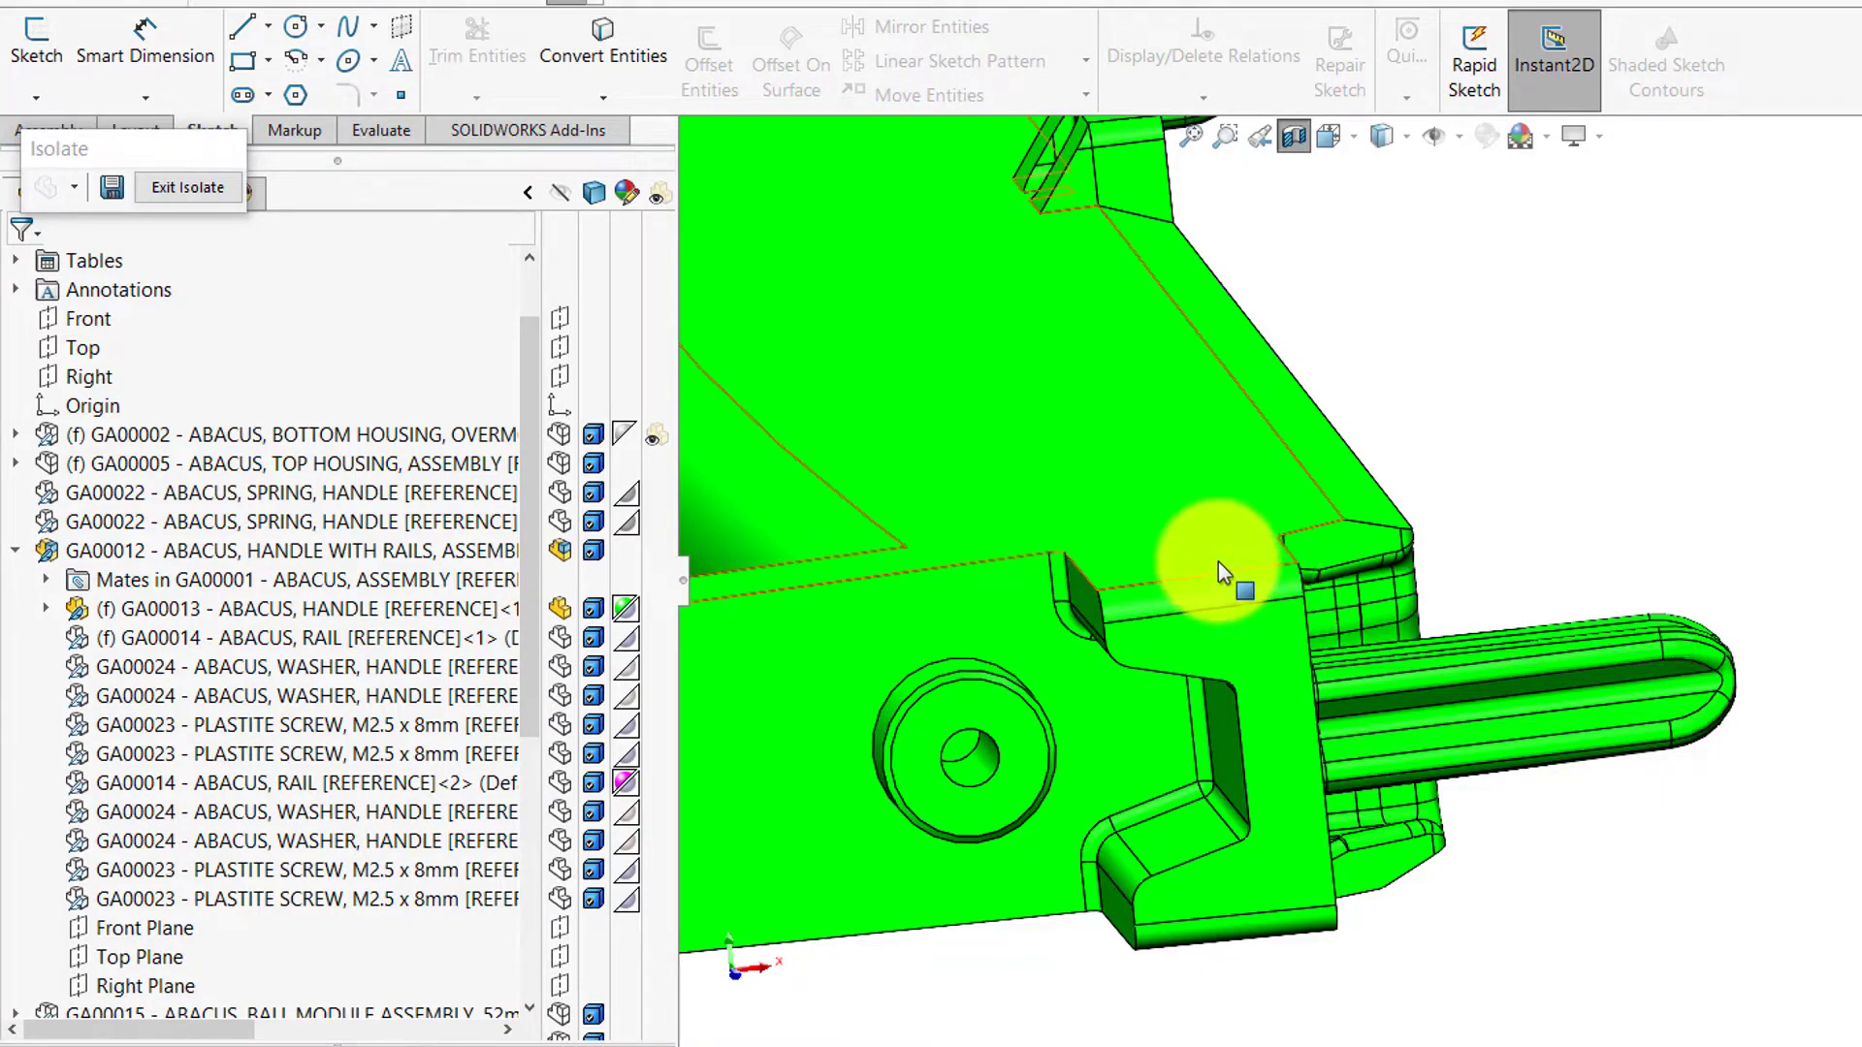
Step: Review the handle's screw bosses, ribbed back face and the spring post pocket up close
{"action": "middle_click_drag", "start_coordinate": [1214, 558], "coordinate": [1229, 555]}
{"action": "scroll", "coordinate": [1195, 555], "scroll_direction": "up", "scroll_amount": 2}
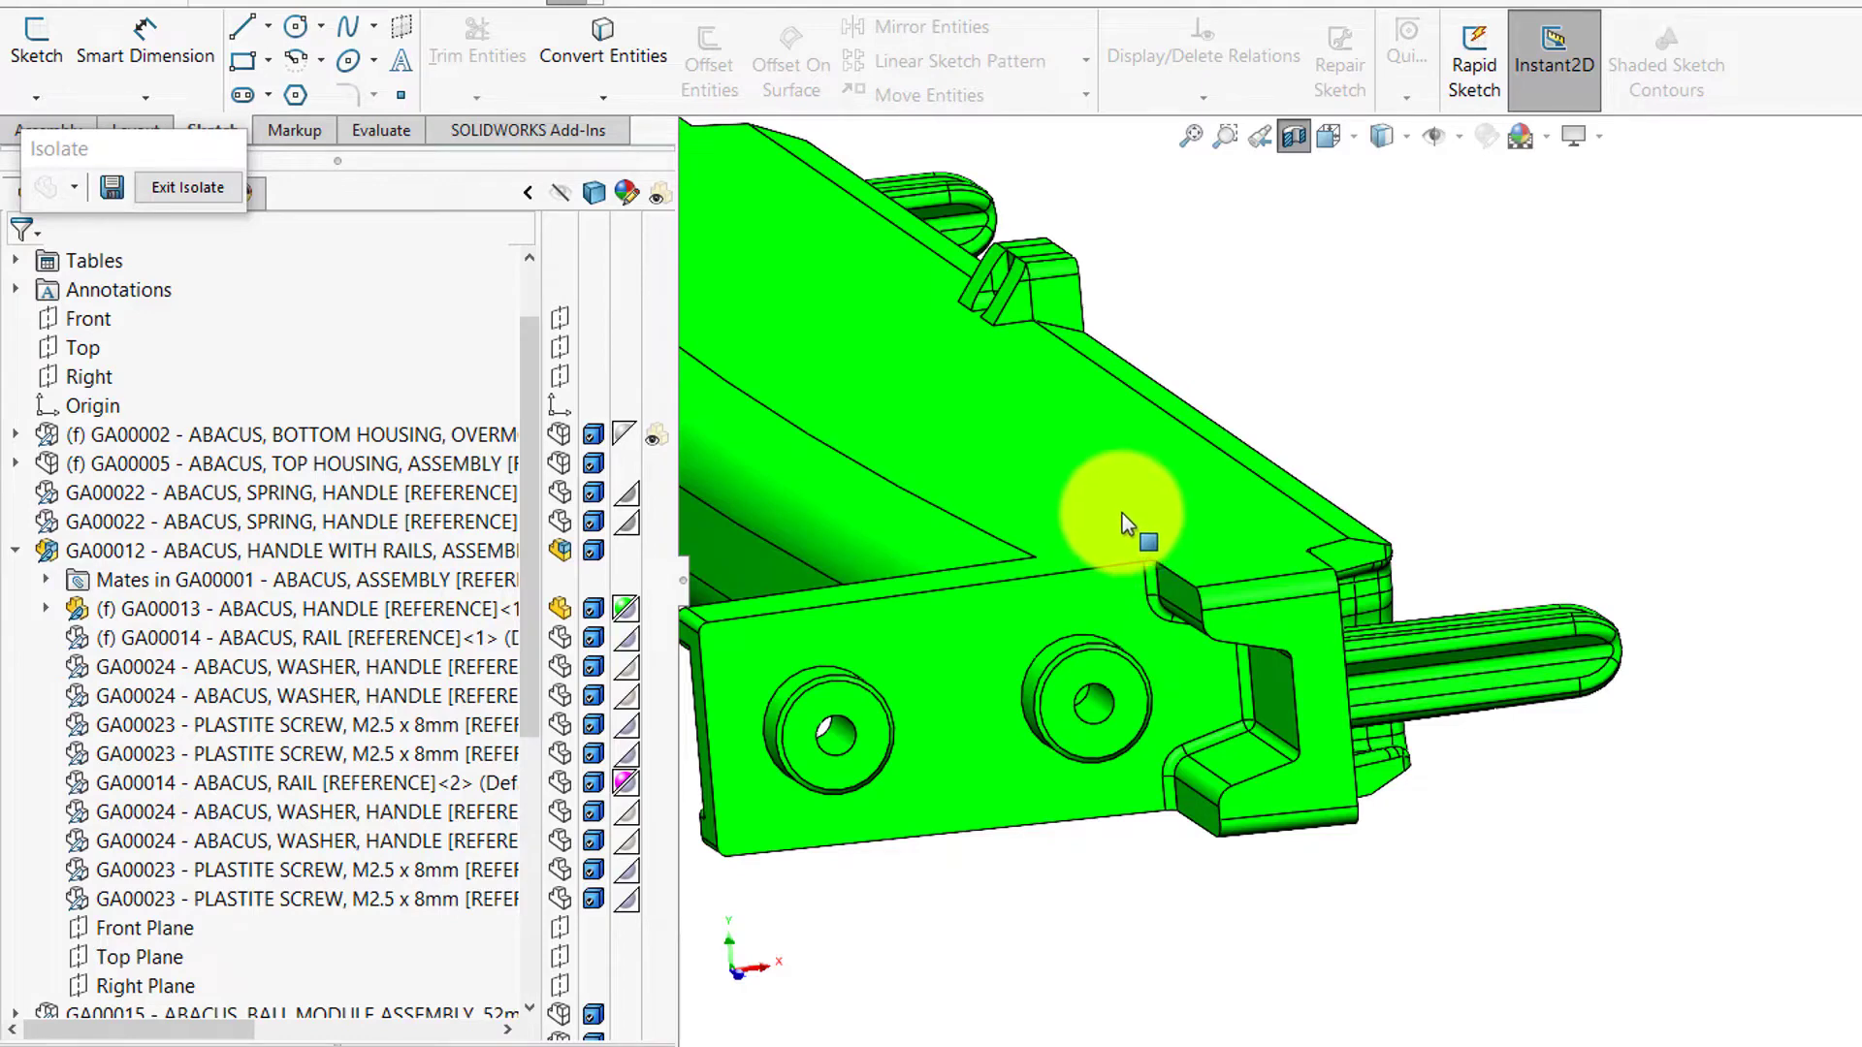
{"action": "middle_click_drag", "start_coordinate": [1181, 662], "coordinate": [1200, 665]}
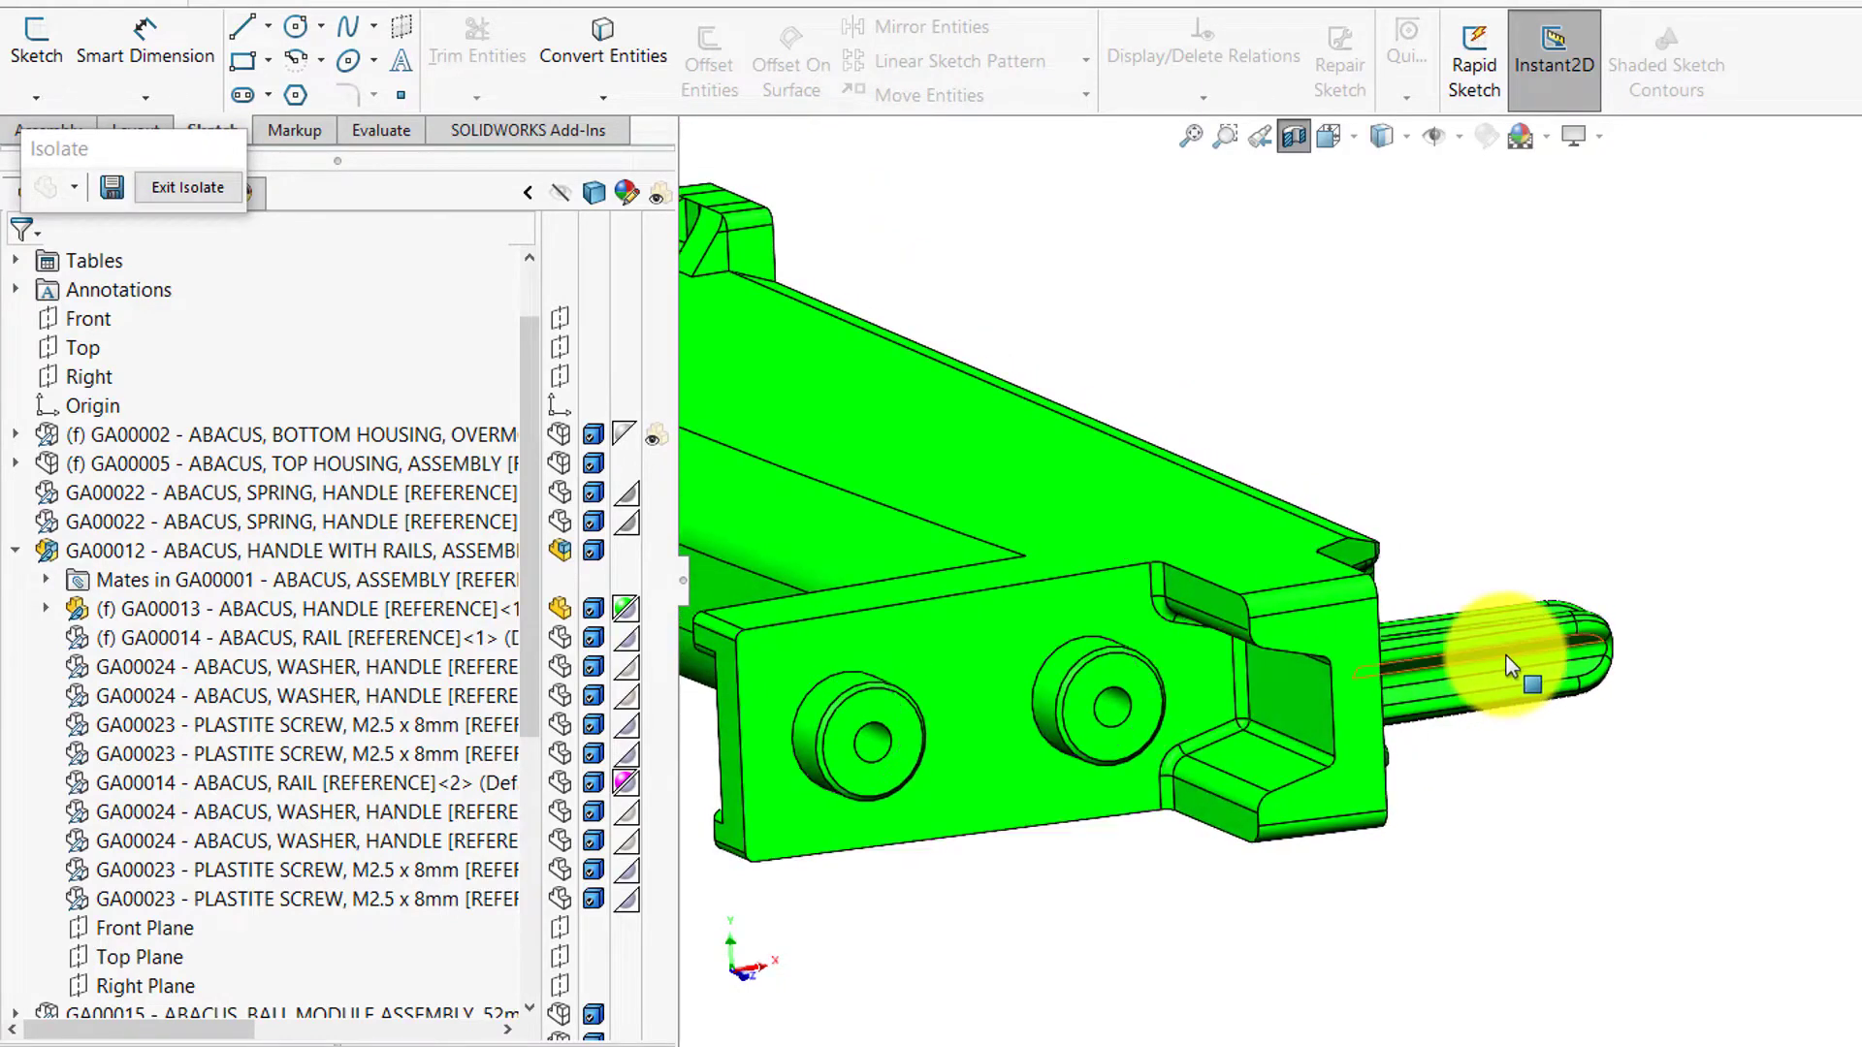
{"action": "middle_click_drag", "start_coordinate": [1600, 766], "coordinate": [1515, 509]}
{"action": "middle_click_drag", "start_coordinate": [1686, 637], "coordinate": [1667, 626]}
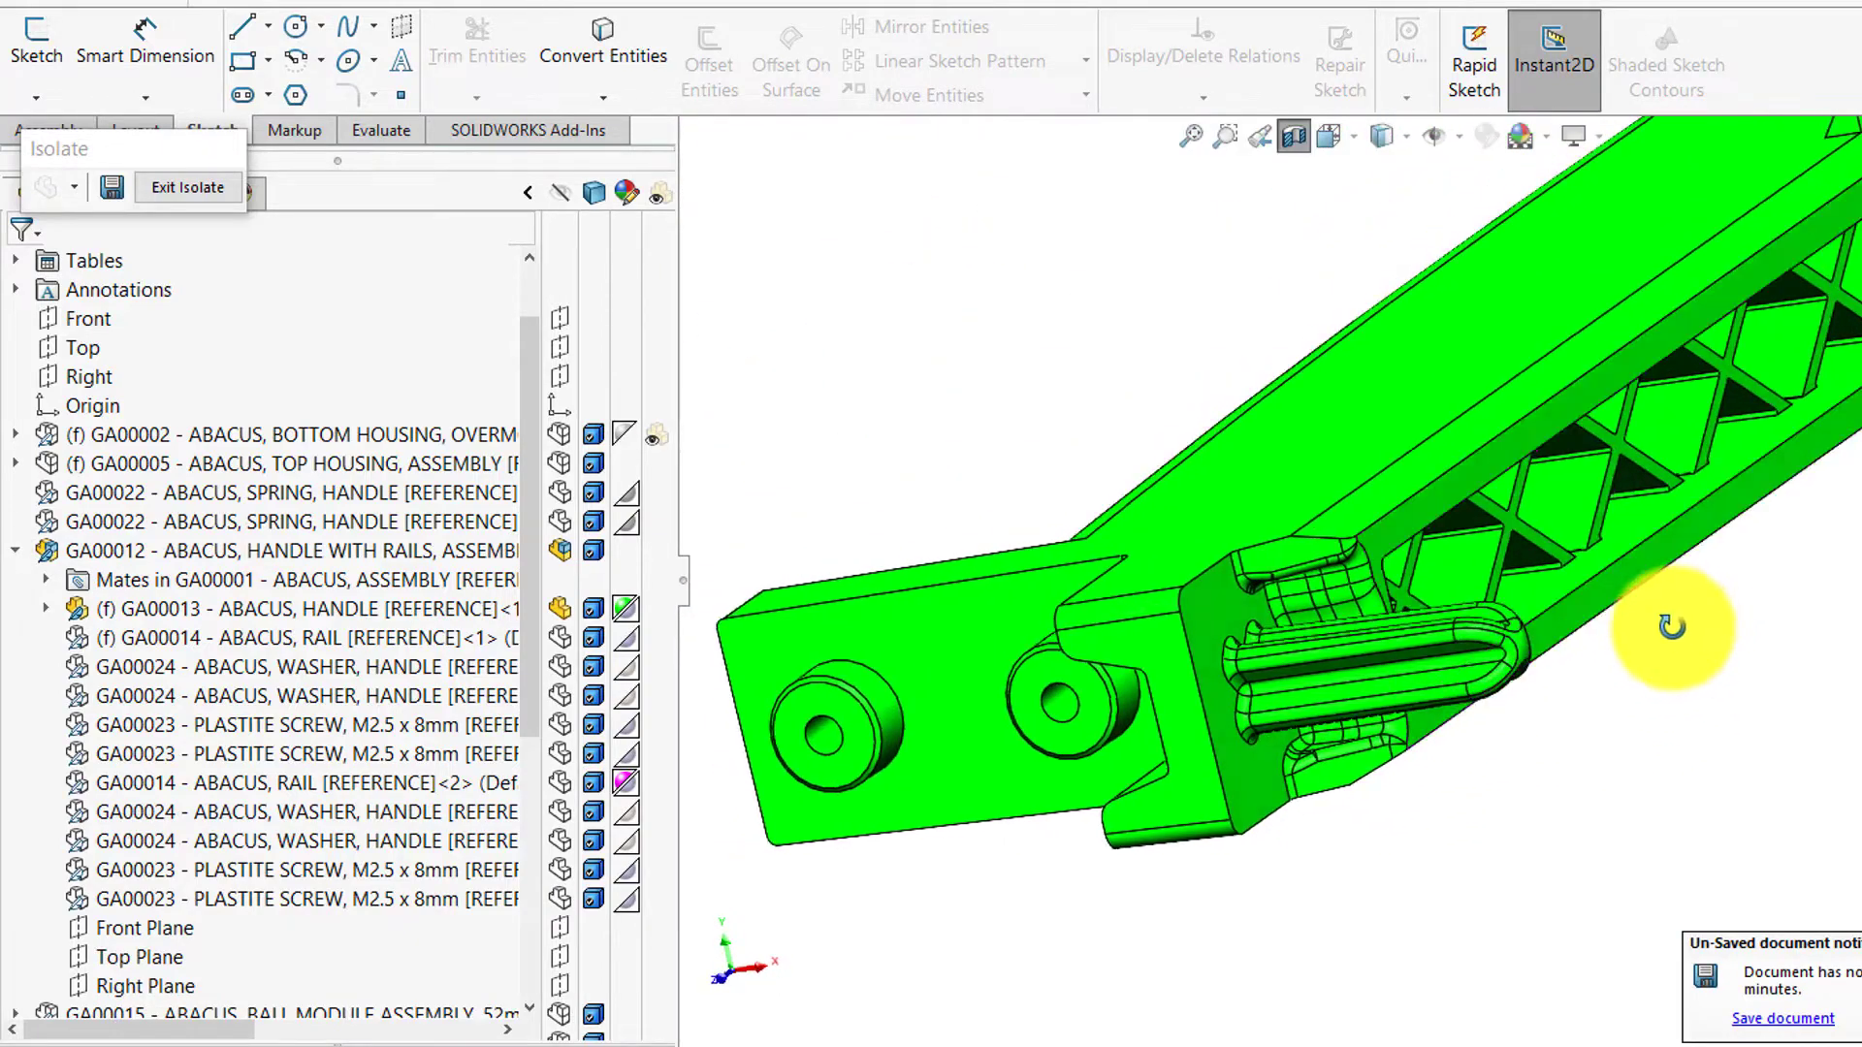
{"action": "middle_click_drag", "start_coordinate": [1625, 555], "coordinate": [1625, 599]}
{"action": "middle_click_drag", "start_coordinate": [1795, 636], "coordinate": [1635, 657]}
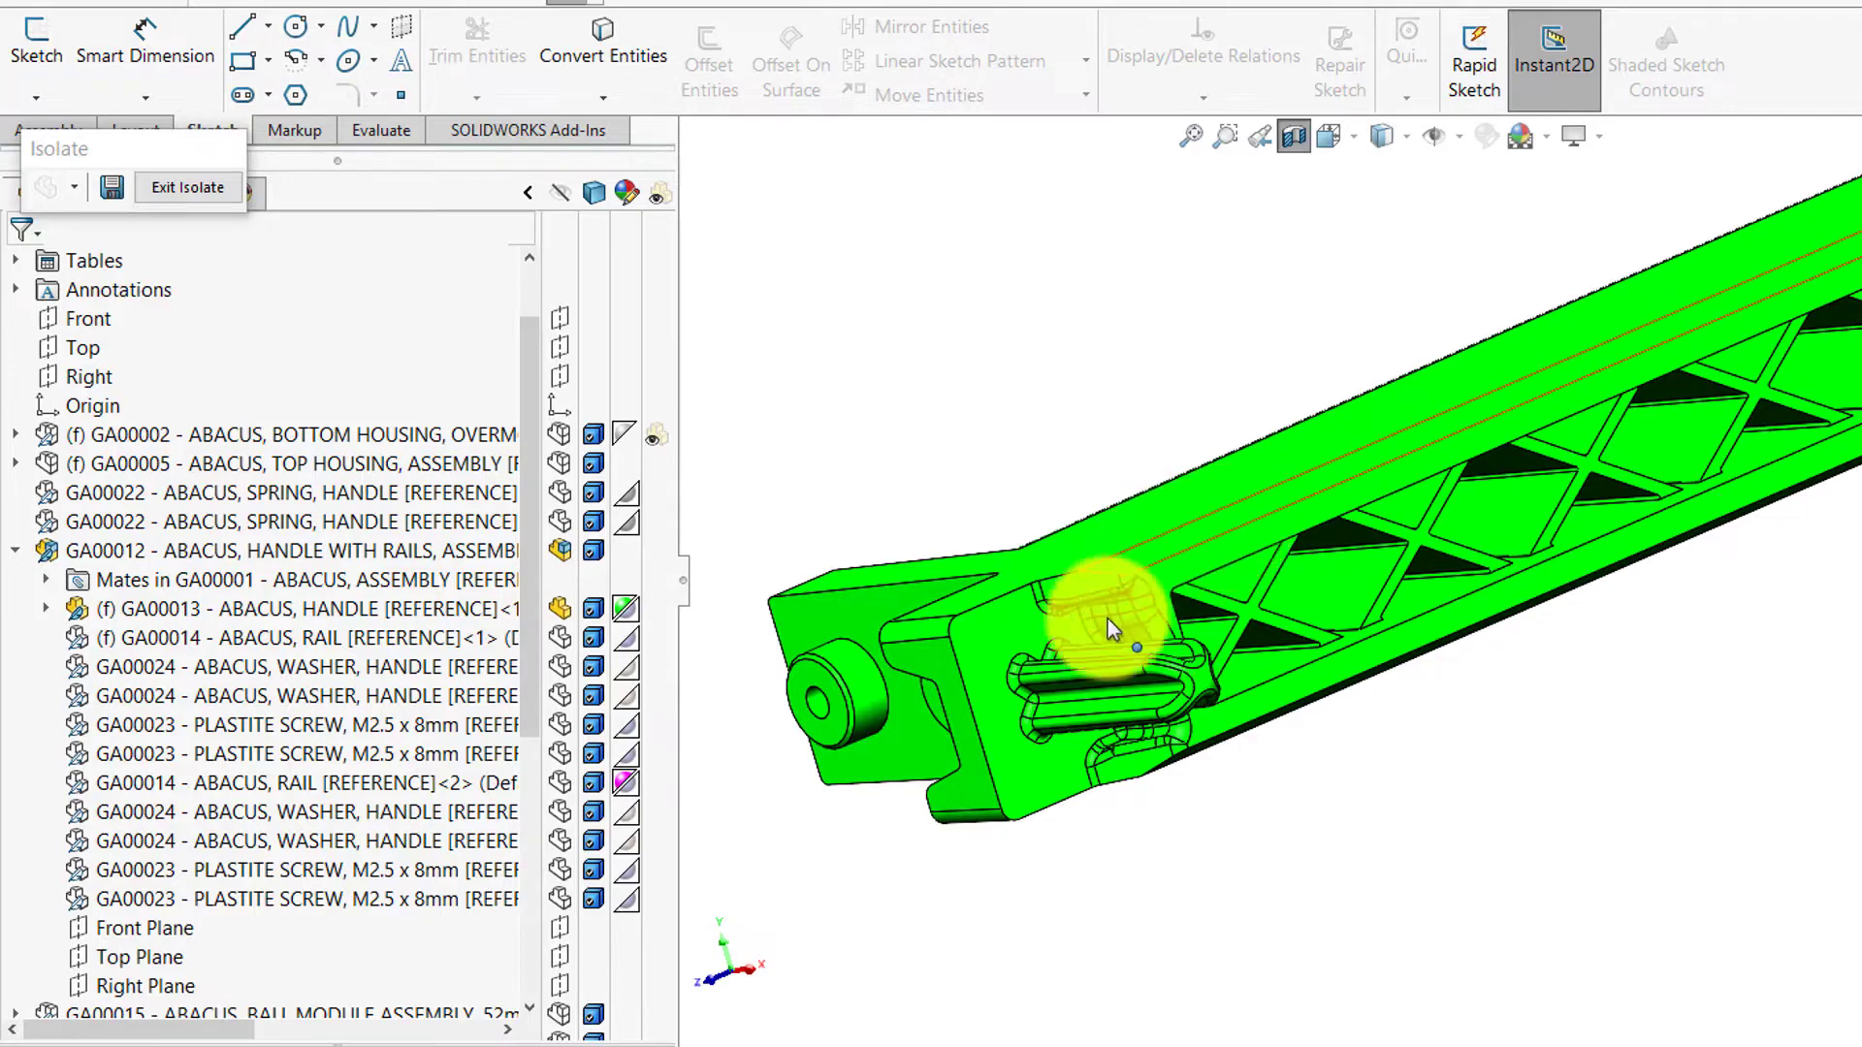
{"action": "scroll", "coordinate": [960, 843], "scroll_direction": "down", "scroll_amount": 5}
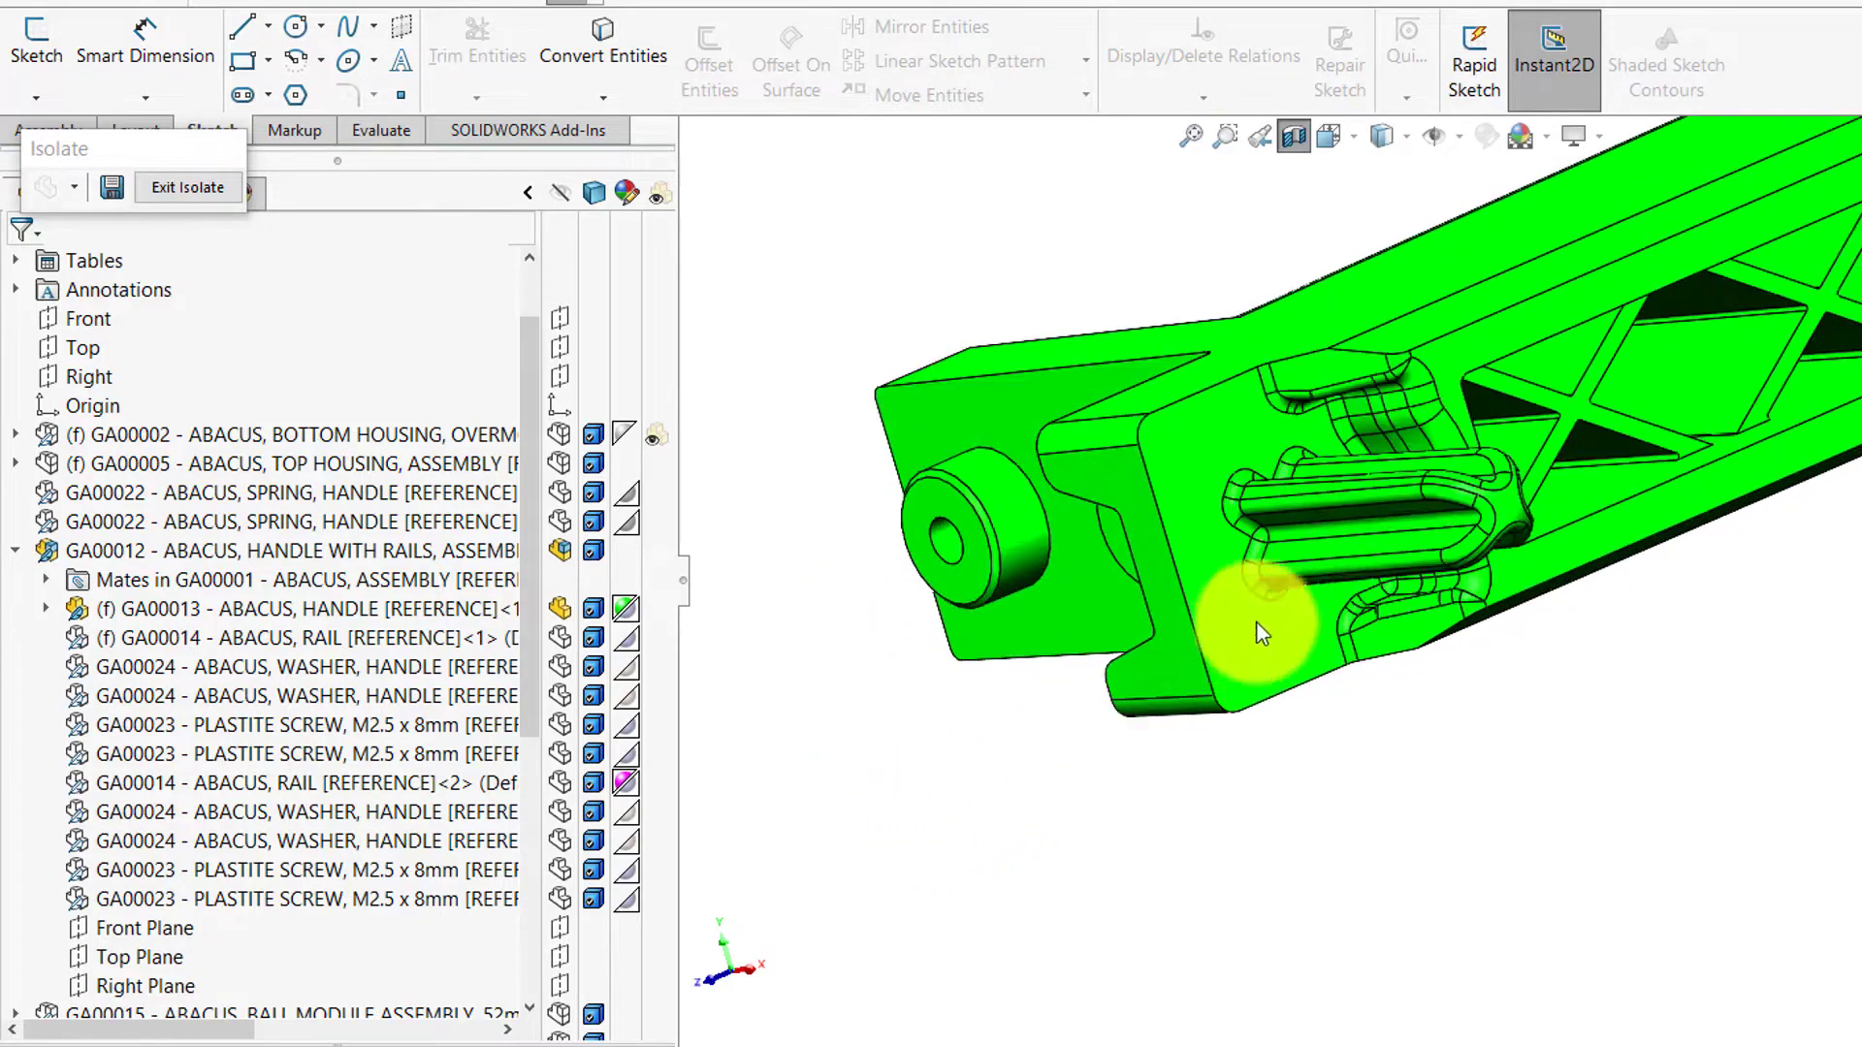
{"action": "scroll", "coordinate": [1435, 328], "scroll_direction": "up", "scroll_amount": 3}
{"action": "scroll", "coordinate": [1629, 238], "scroll_direction": "down", "scroll_amount": 2}
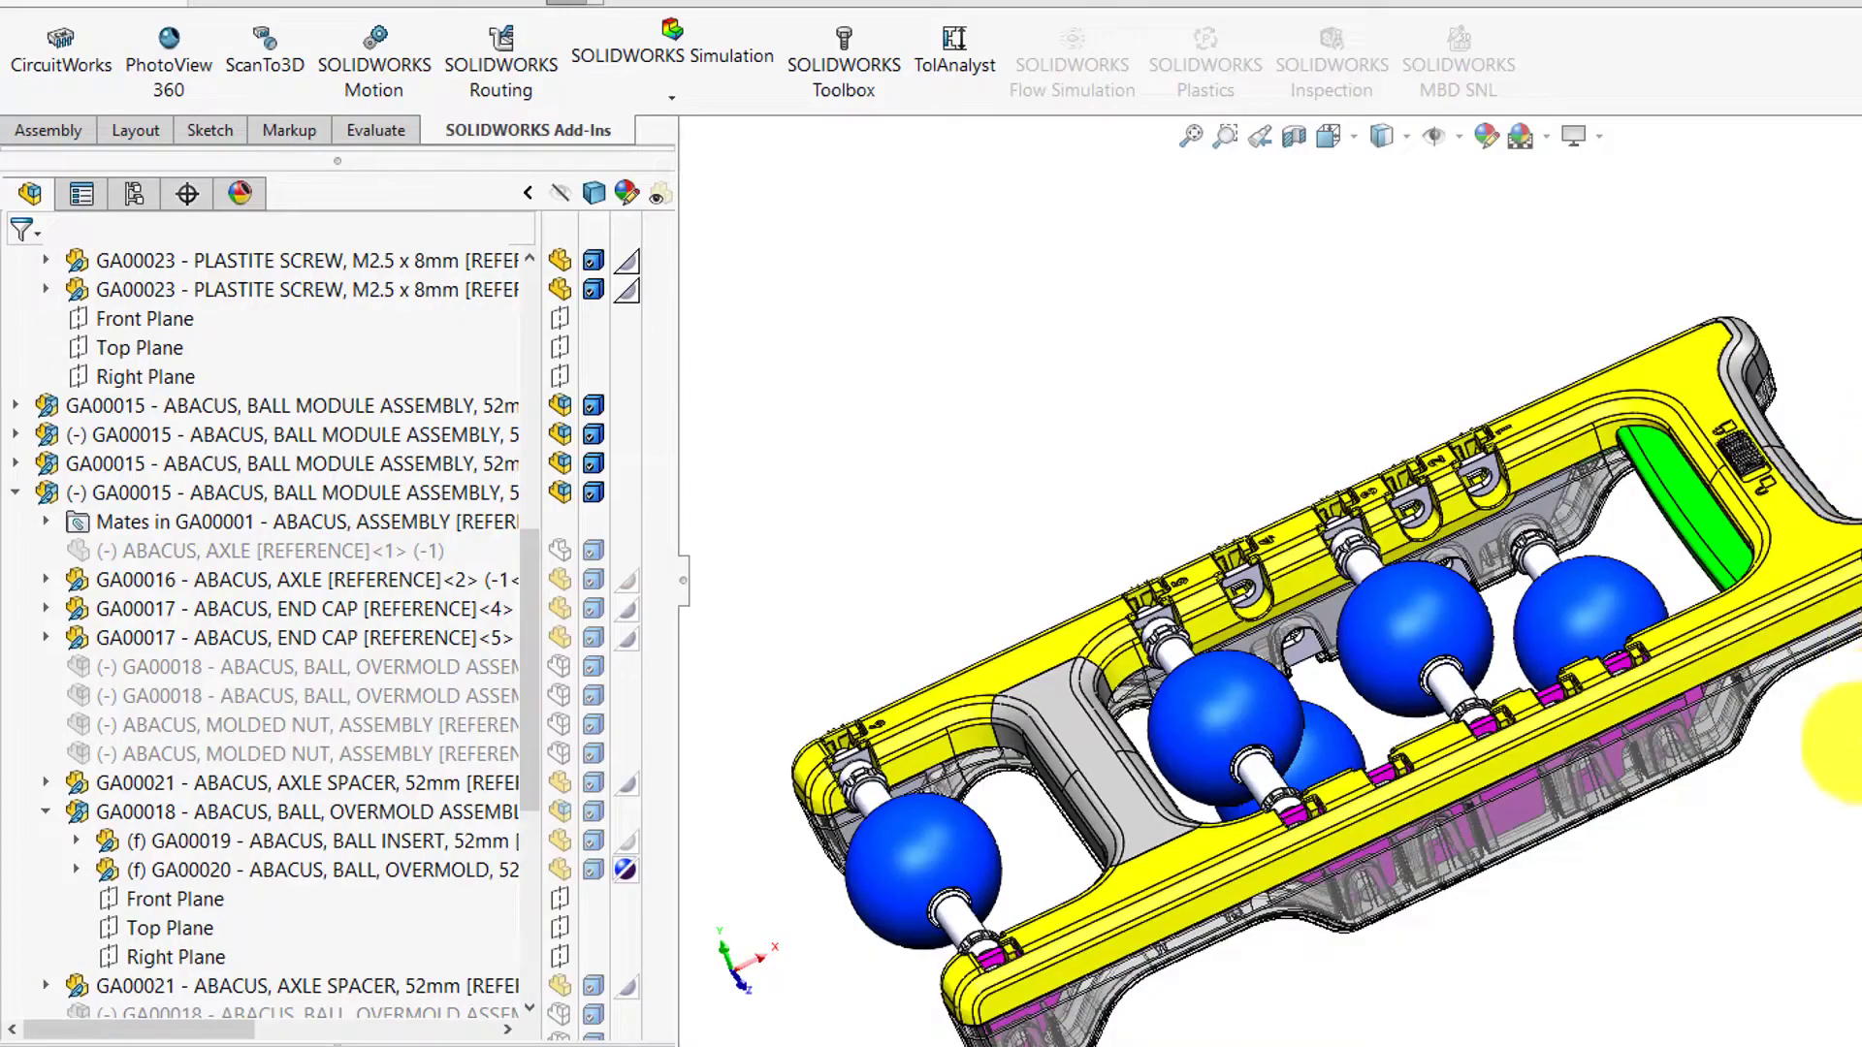
Step: Examine the ridged lock button between the two padlock symbols on the complete assembly's top housing
{"action": "scroll", "coordinate": [1794, 465], "scroll_direction": "down", "scroll_amount": 3}
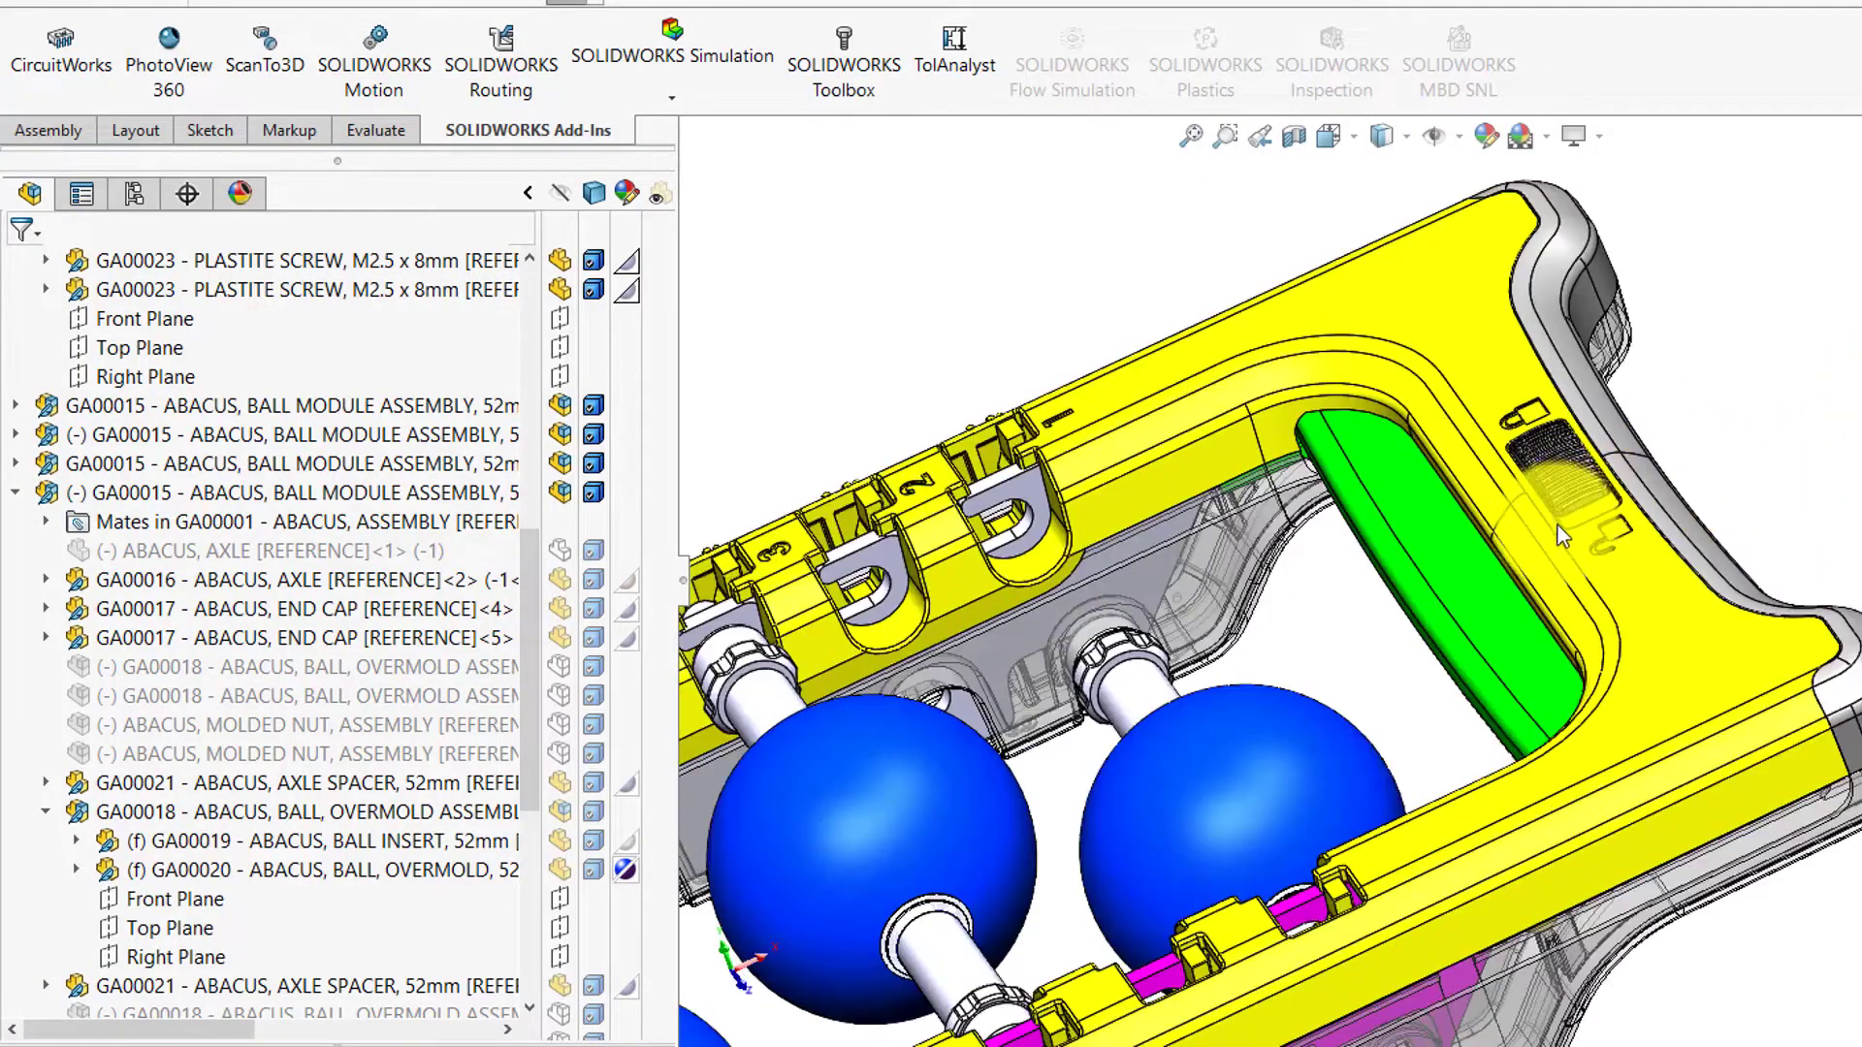
{"action": "scroll", "coordinate": [1556, 522], "scroll_direction": "down", "scroll_amount": 5}
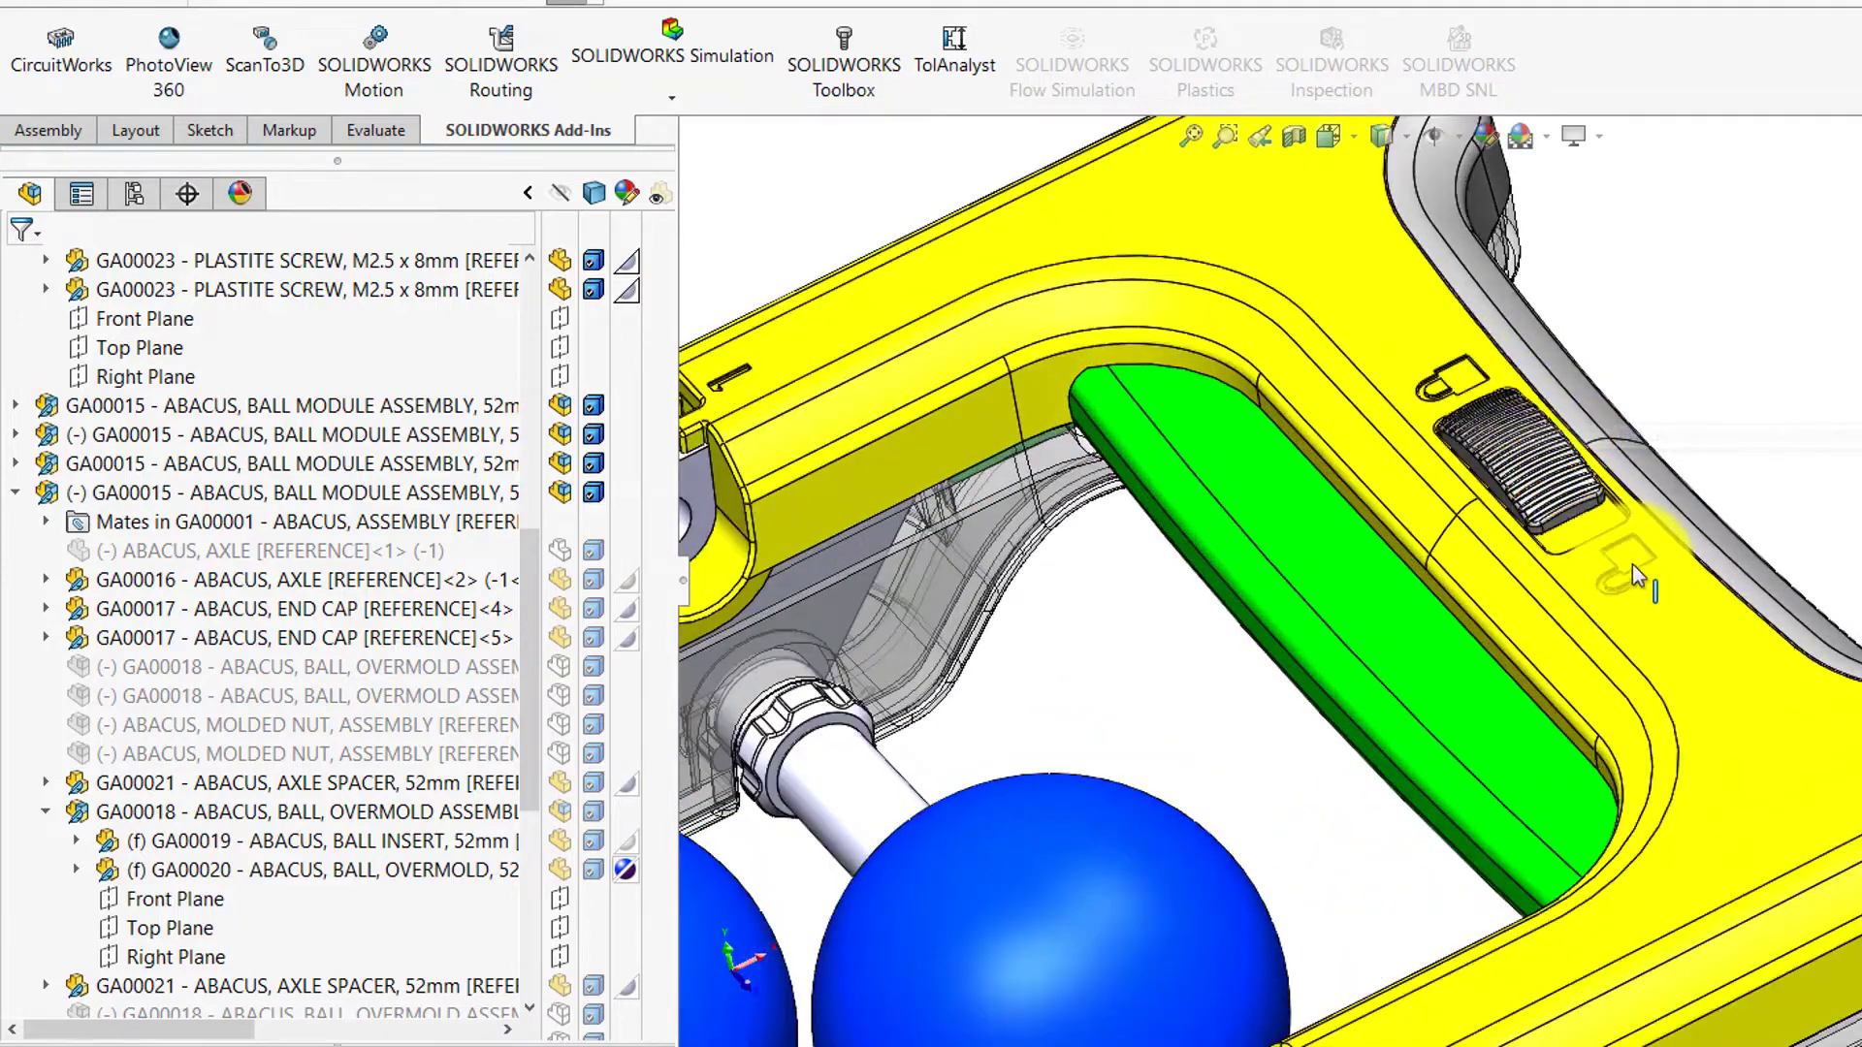
{"action": "scroll", "coordinate": [1536, 475], "scroll_direction": "down", "scroll_amount": 3}
{"action": "scroll", "coordinate": [1509, 534], "scroll_direction": "up", "scroll_amount": 4}
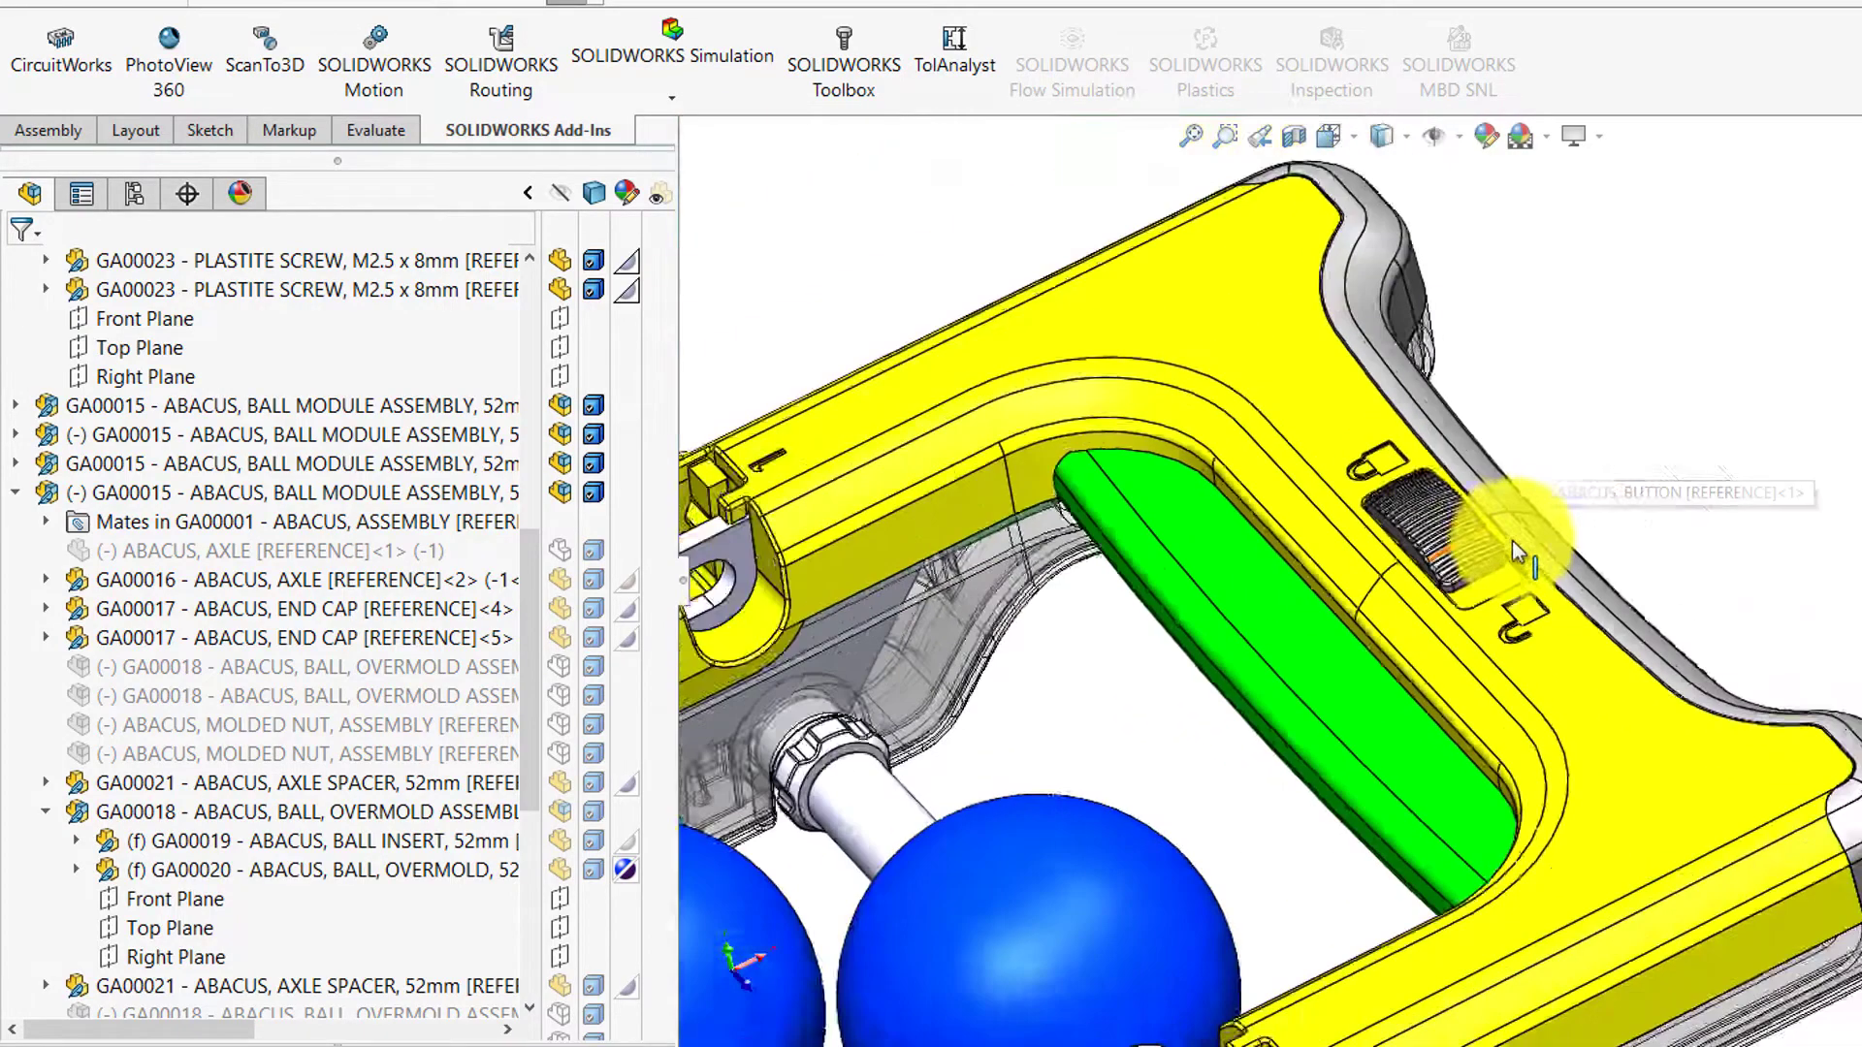
{"action": "scroll", "coordinate": [1509, 533], "scroll_direction": "up", "scroll_amount": 7}
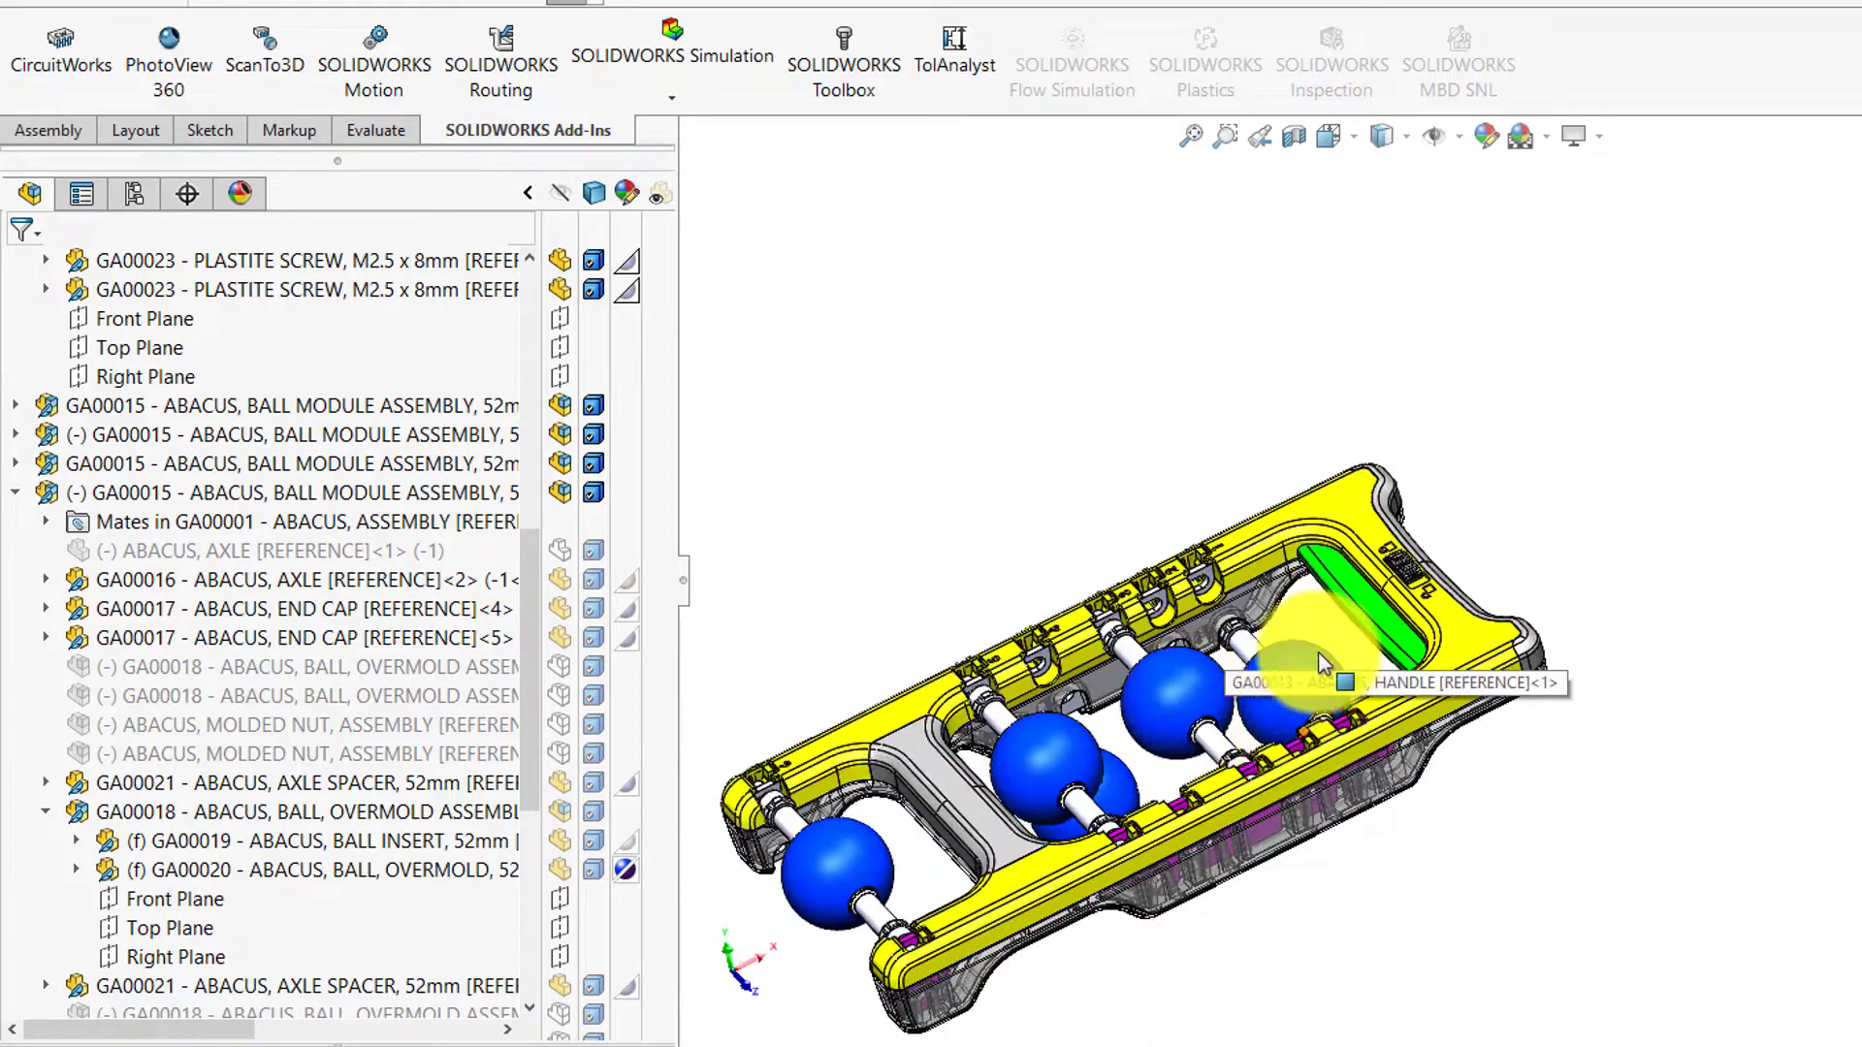
Step: Review the green handle in its housing opening and its position relative to the lock button
{"action": "scroll", "coordinate": [1300, 688], "scroll_direction": "up", "scroll_amount": 3}
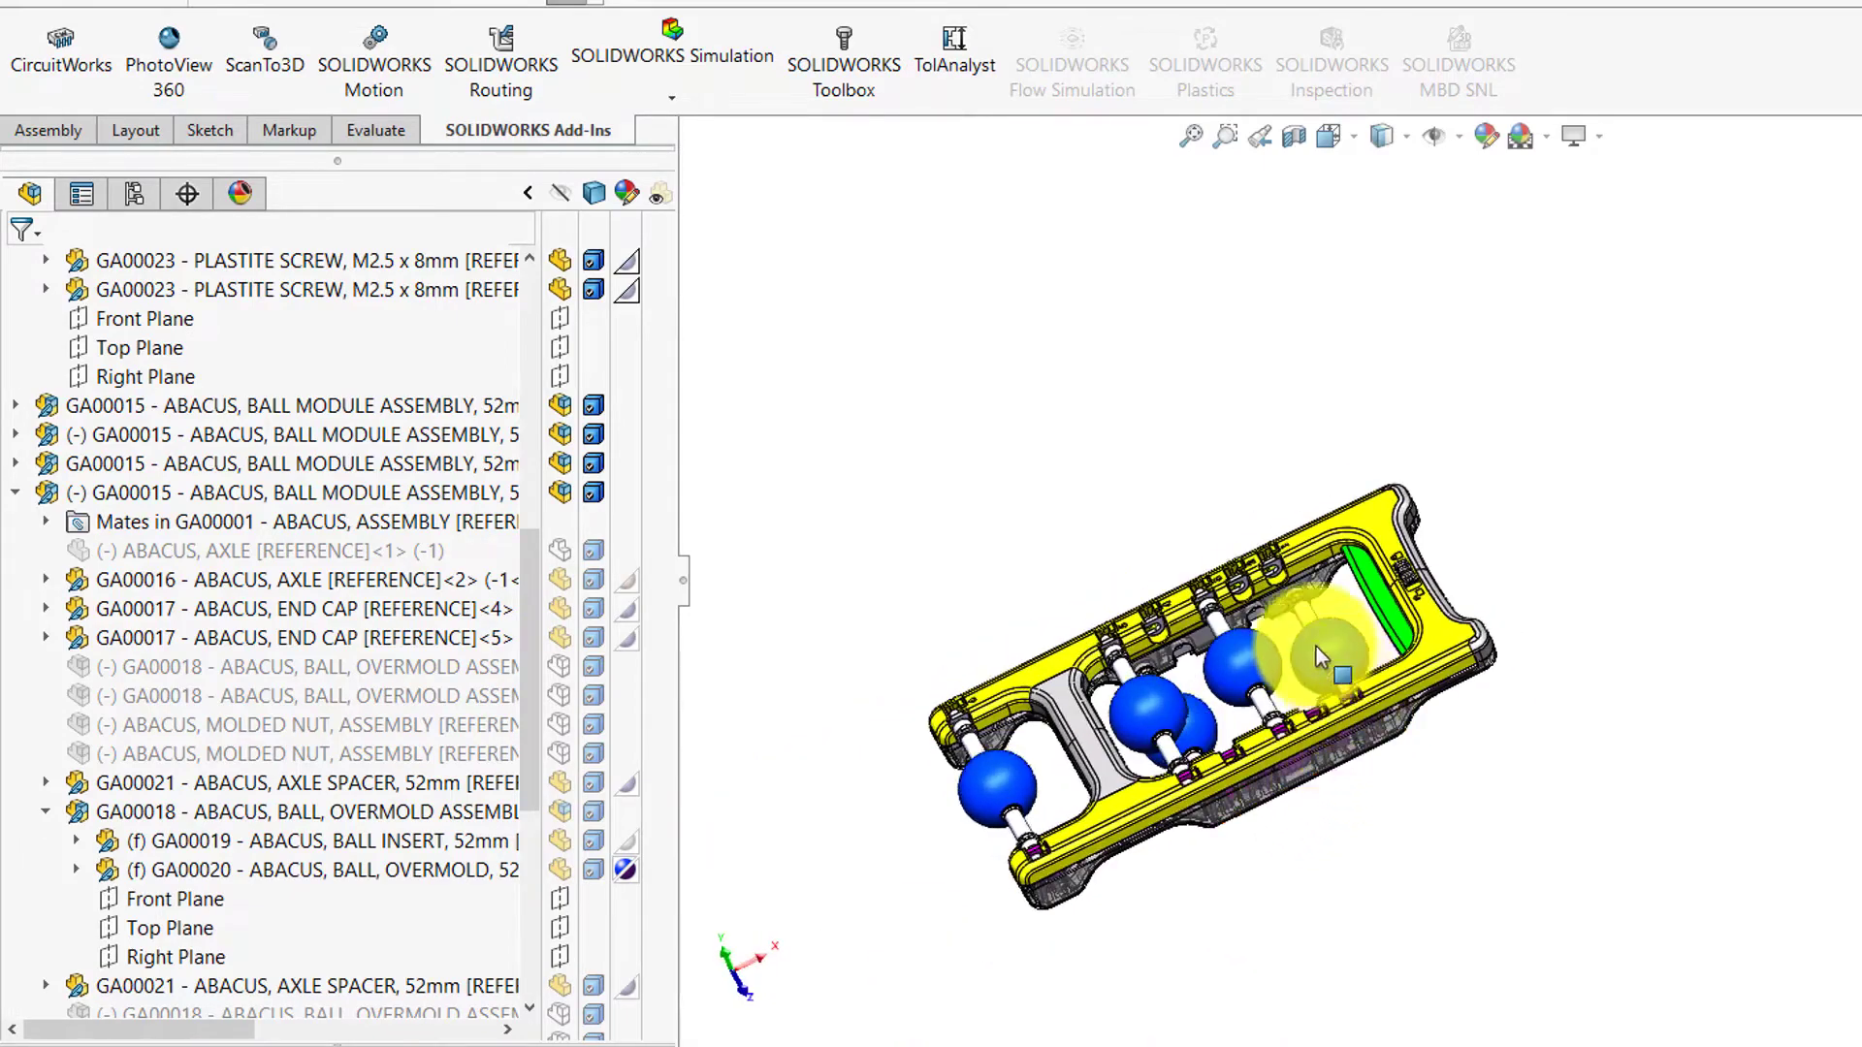
{"action": "scroll", "coordinate": [1338, 630], "scroll_direction": "down", "scroll_amount": 5}
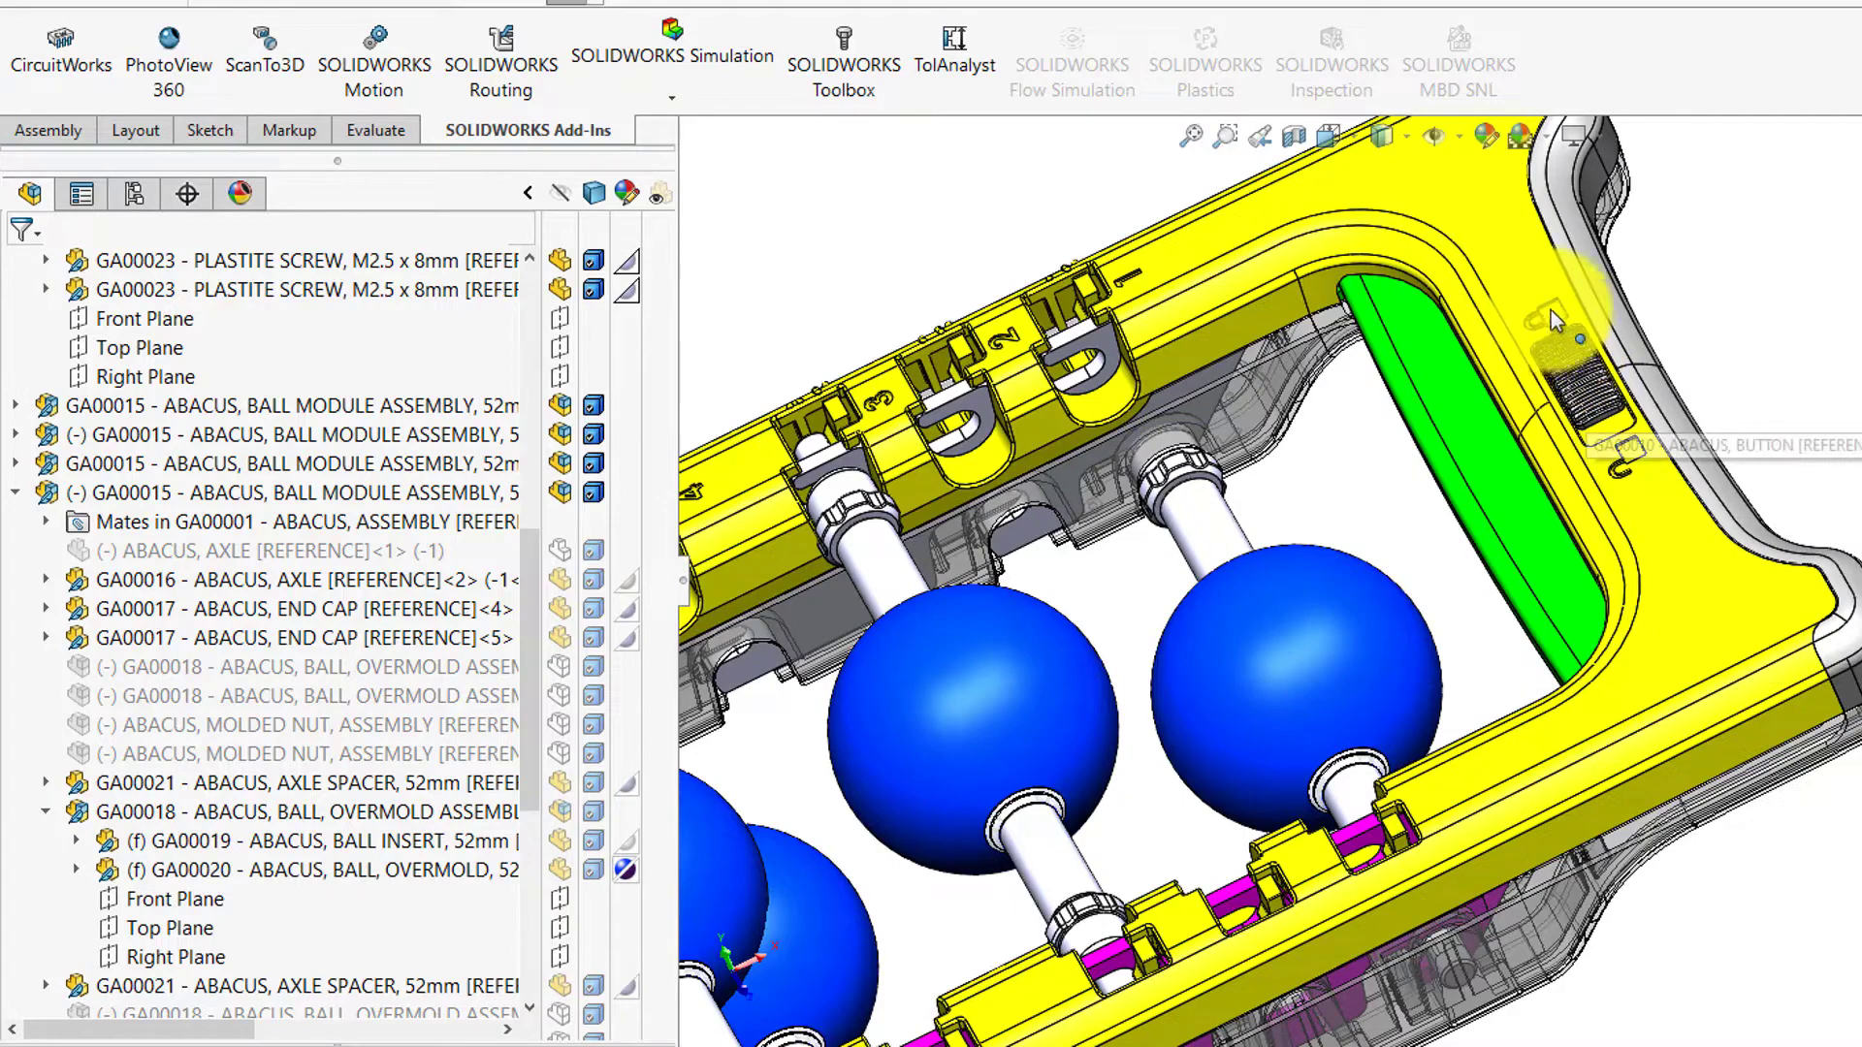
{"action": "scroll", "coordinate": [1544, 391], "scroll_direction": "down", "scroll_amount": 3}
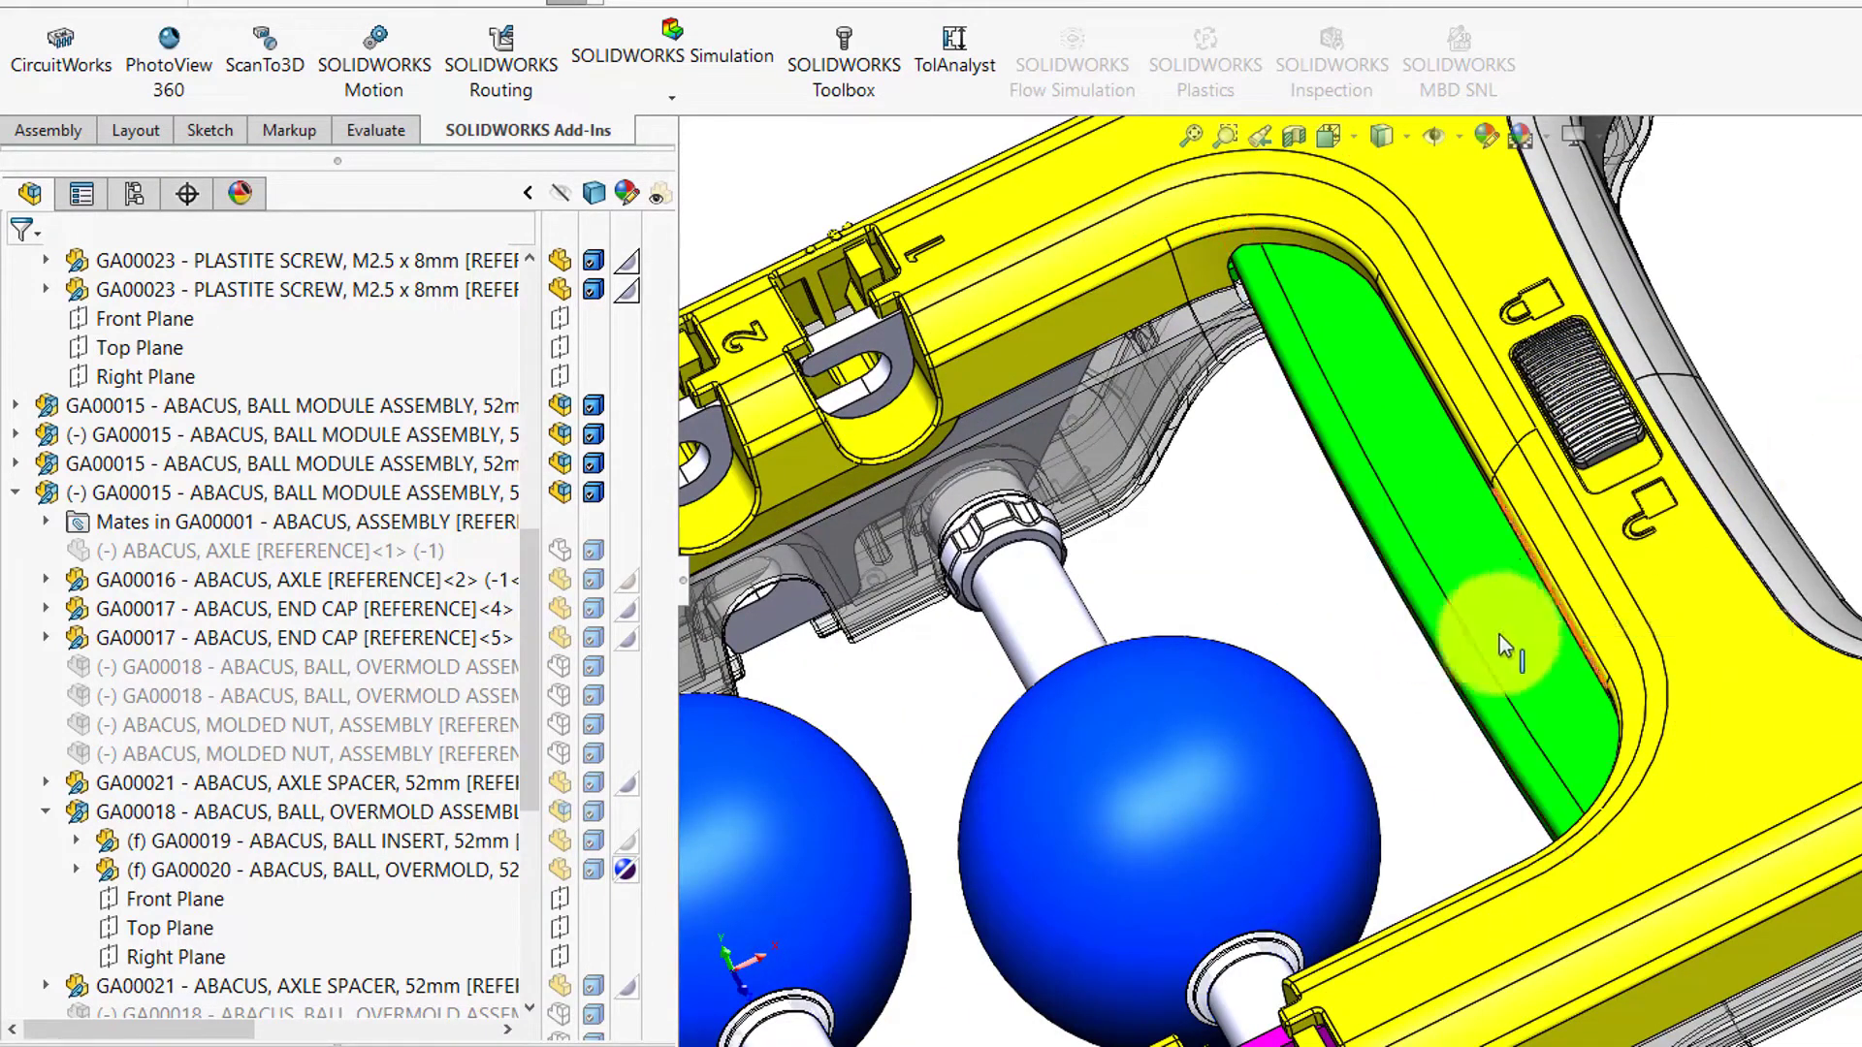
{"action": "scroll", "coordinate": [1336, 532], "scroll_direction": "up", "scroll_amount": 3}
{"action": "scroll", "coordinate": [1324, 394], "scroll_direction": "down", "scroll_amount": 3}
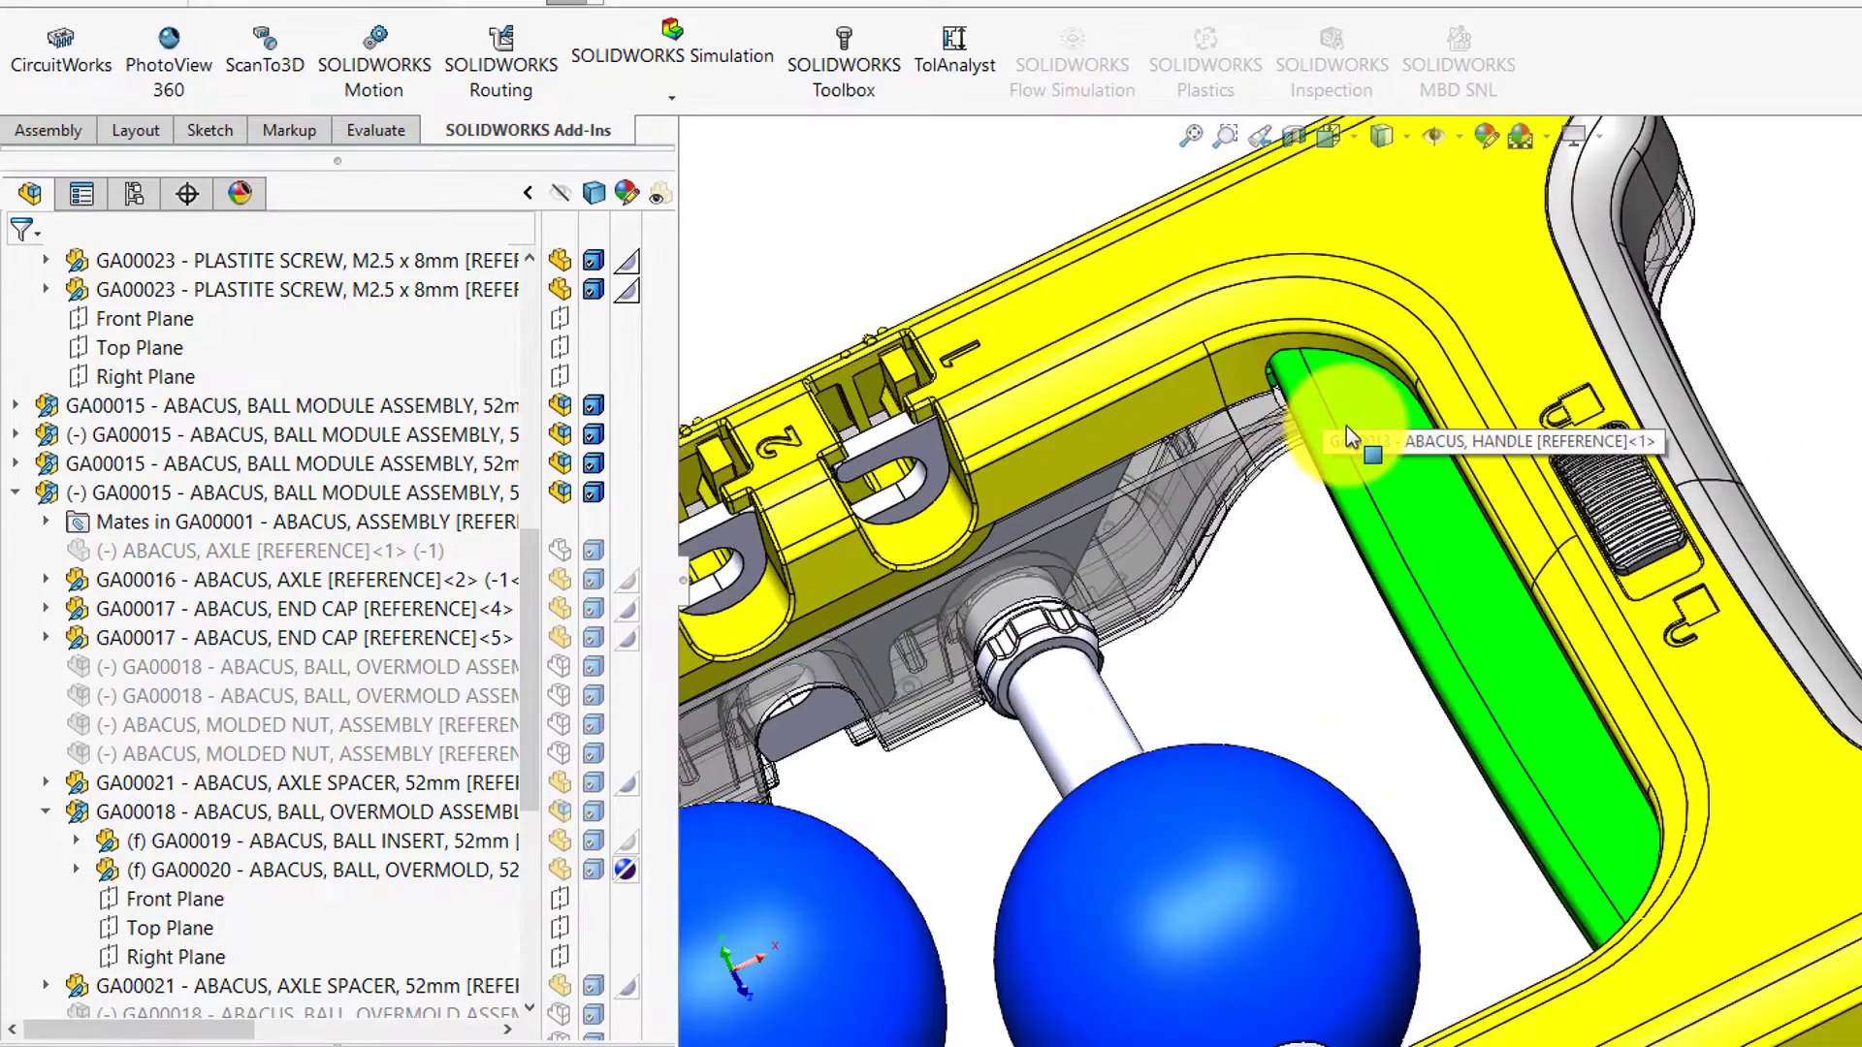
{"action": "scroll", "coordinate": [1536, 753], "scroll_direction": "up", "scroll_amount": 1}
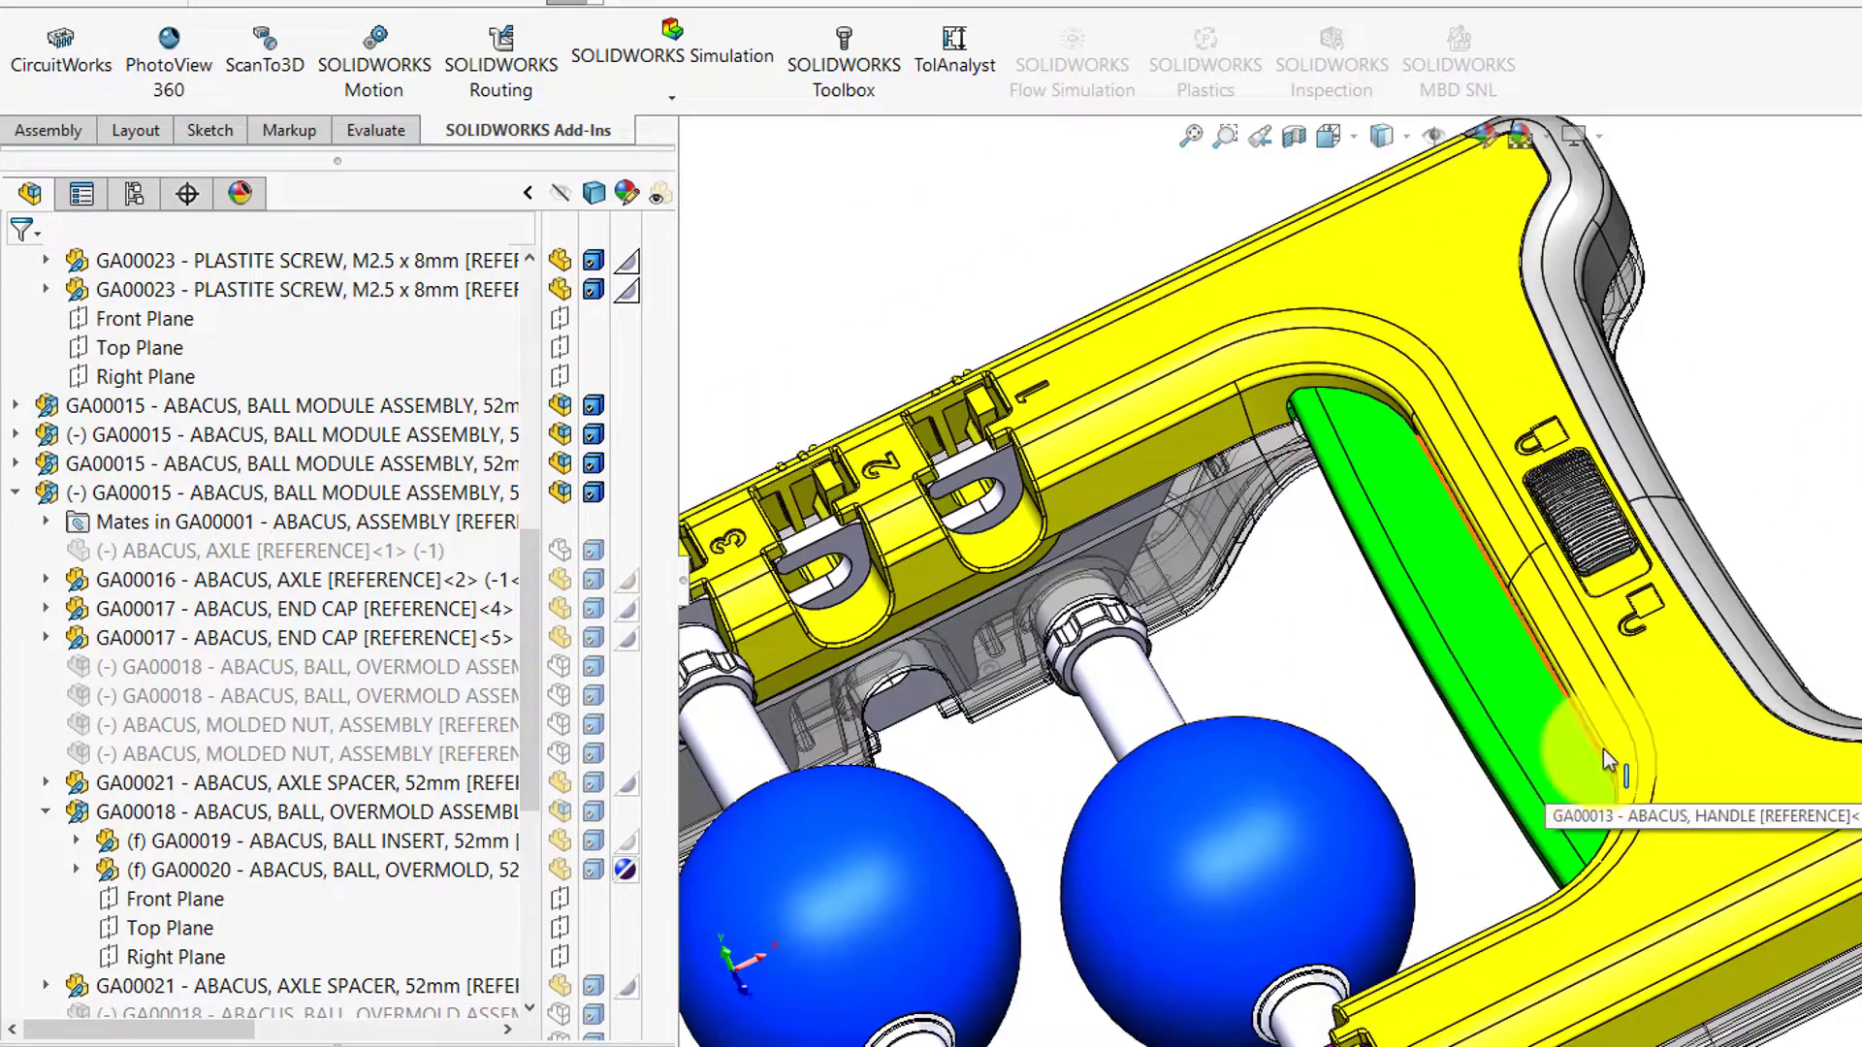
{"action": "scroll", "coordinate": [1602, 748], "scroll_direction": "up", "scroll_amount": 1}
{"action": "scroll", "coordinate": [1768, 669], "scroll_direction": "up", "scroll_amount": 1}
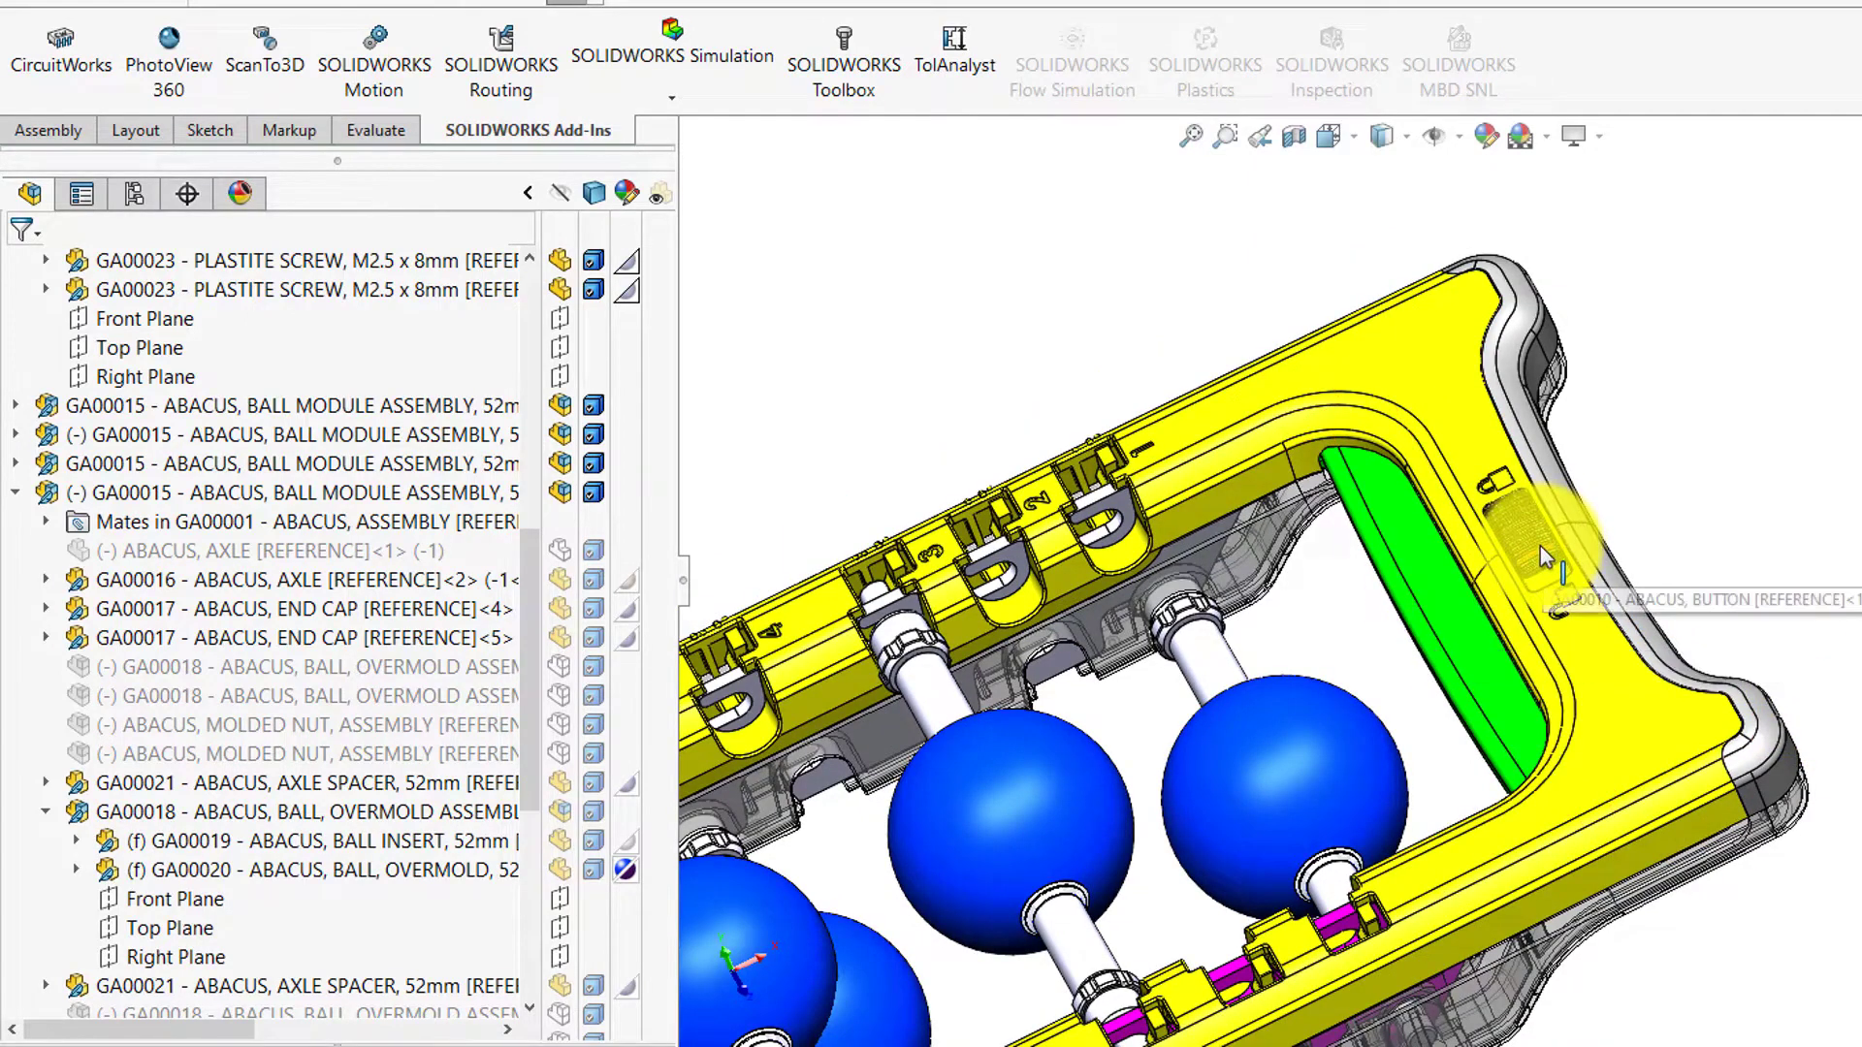
{"action": "scroll", "coordinate": [1552, 573], "scroll_direction": "up", "scroll_amount": 1}
Step: View the assembly from its underside and inspect the orange stop behind the handle through the transparent bottom housing
{"action": "middle_click_drag", "start_coordinate": [1808, 644], "coordinate": [1588, 324]}
{"action": "scroll", "coordinate": [1777, 708], "scroll_direction": "down", "scroll_amount": 8}
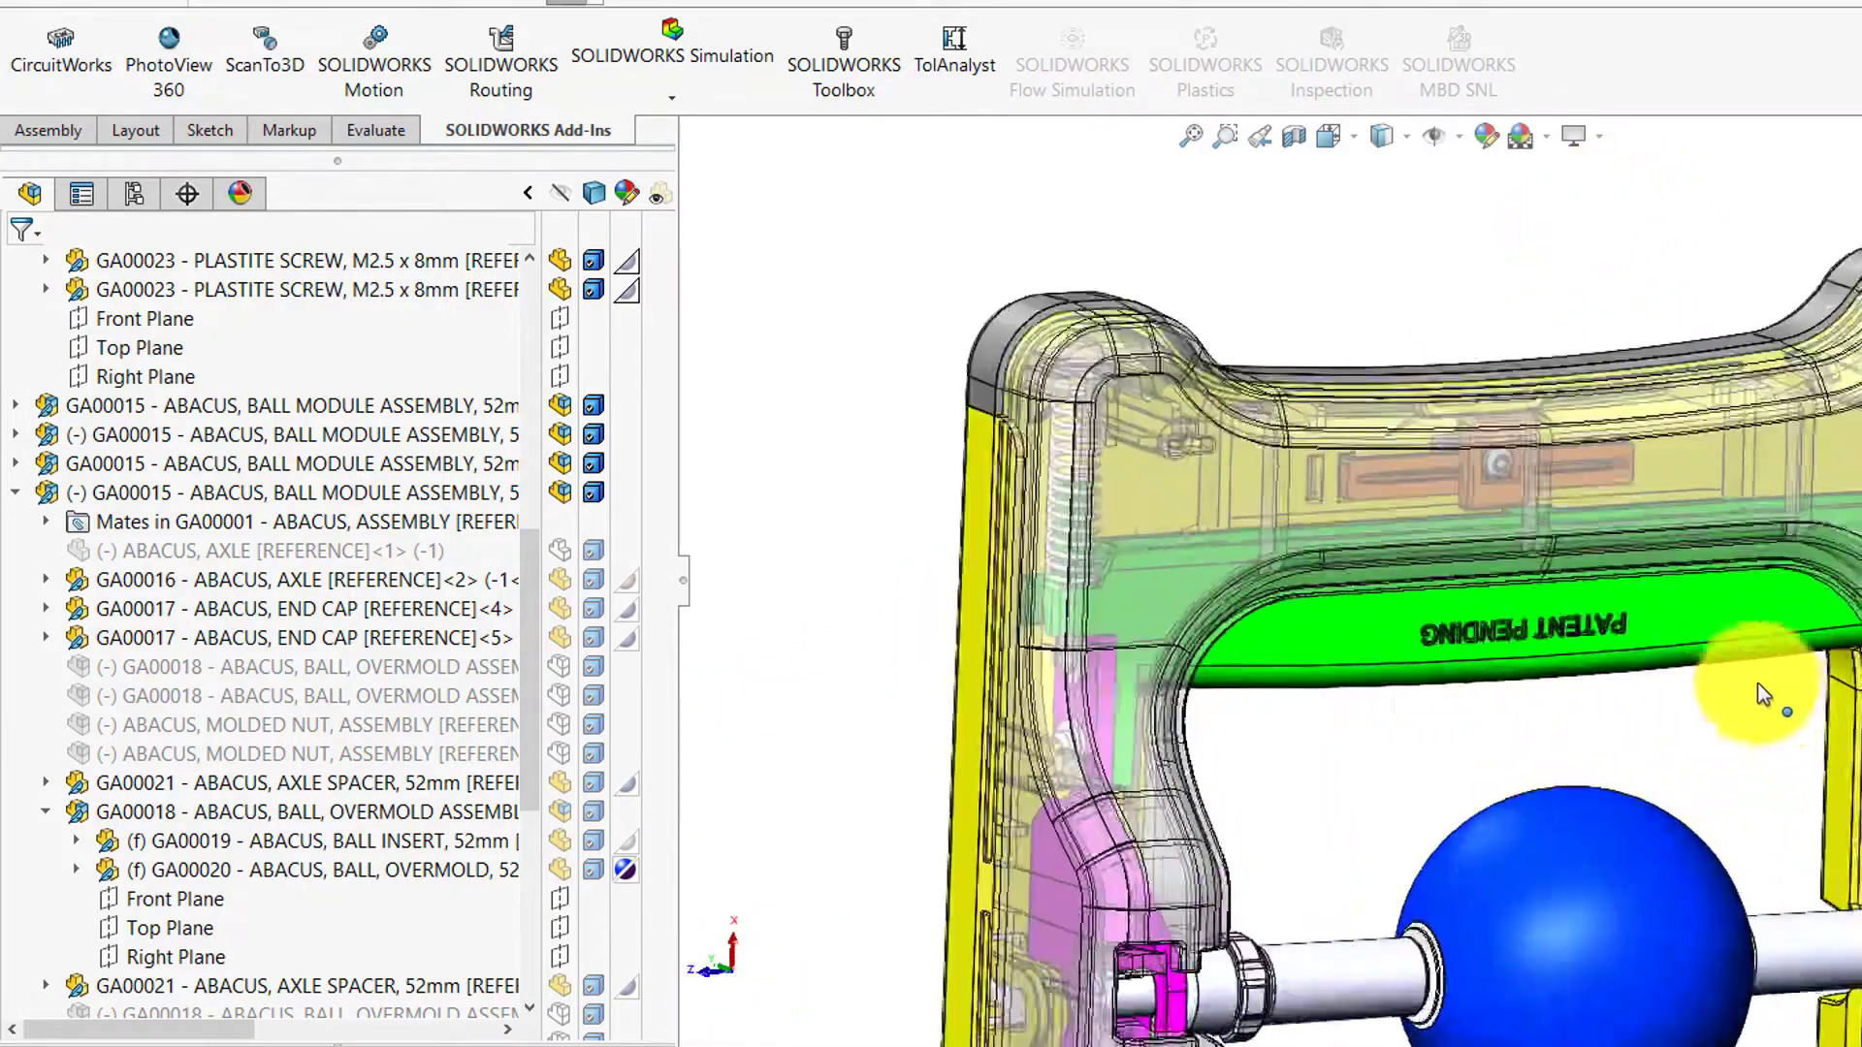
{"action": "middle_click_drag", "start_coordinate": [1588, 626], "coordinate": [1529, 562]}
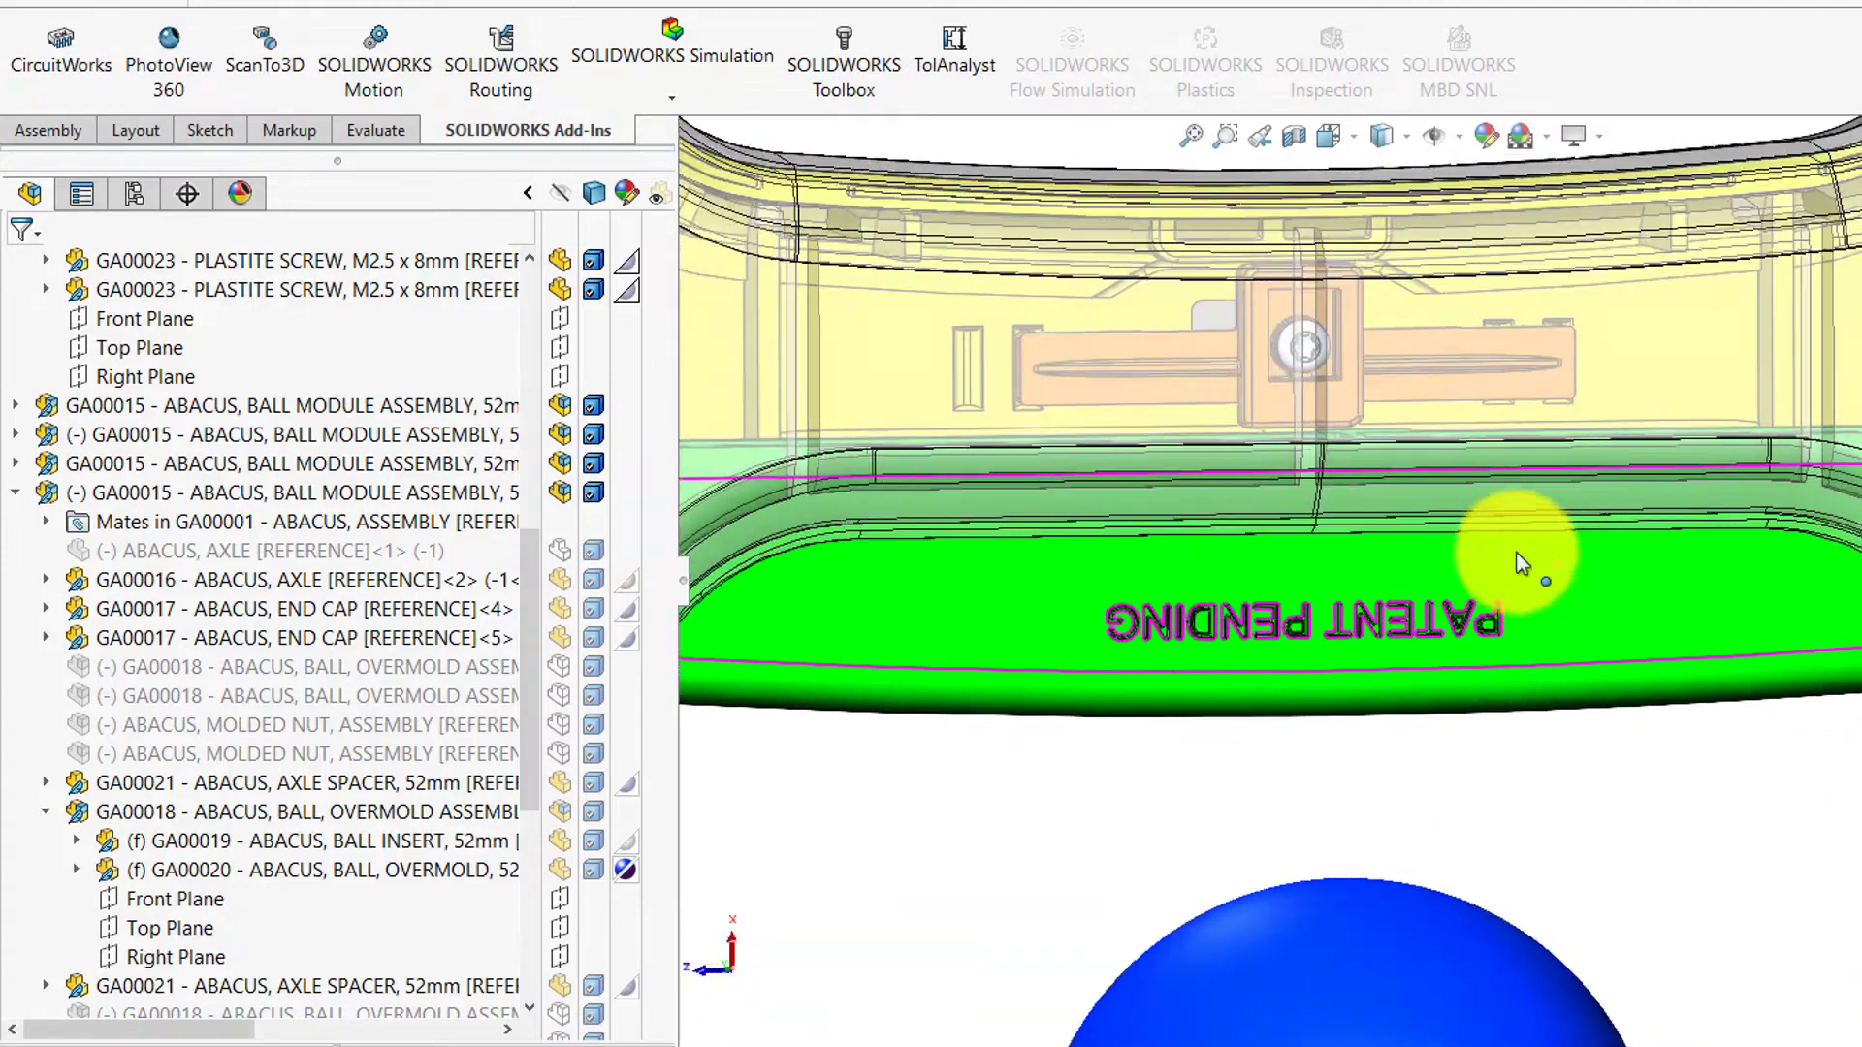
{"action": "scroll", "coordinate": [1433, 399], "scroll_direction": "up", "scroll_amount": 2}
{"action": "middle_click_drag", "start_coordinate": [1433, 398], "coordinate": [1422, 466]}
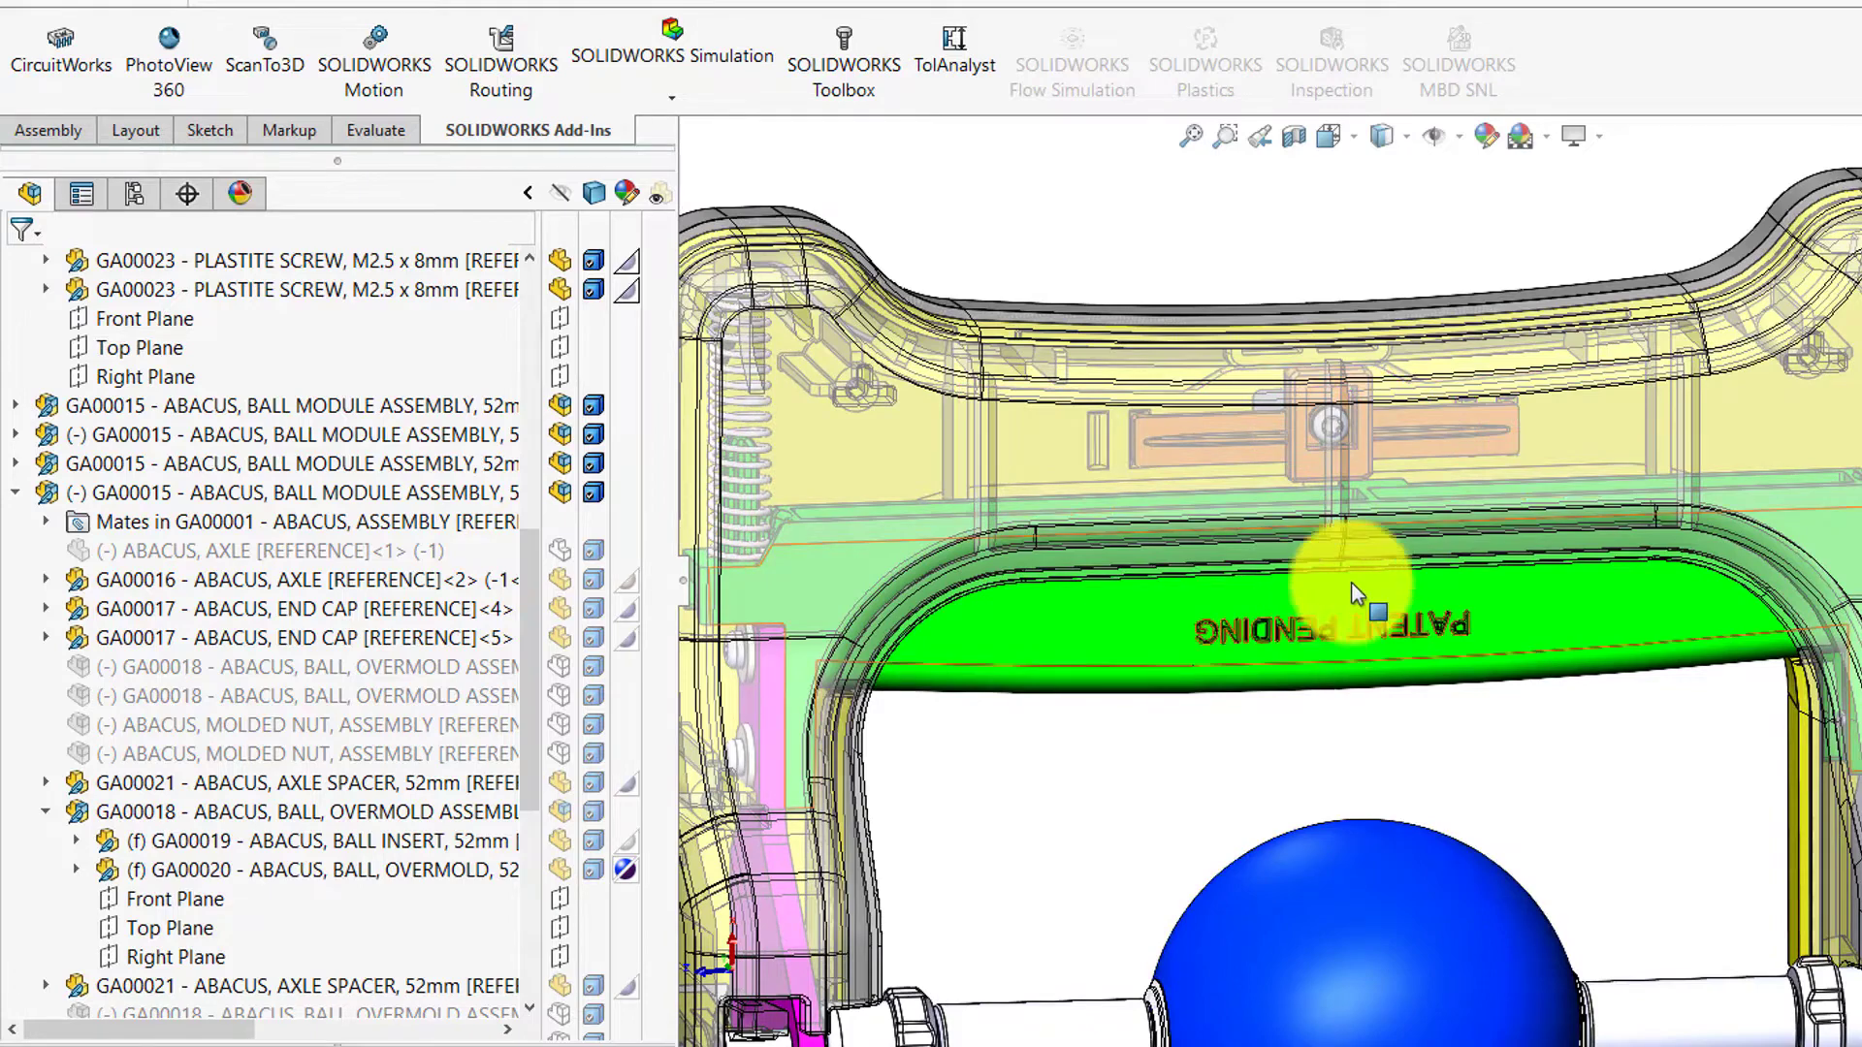
{"action": "scroll", "coordinate": [1347, 489], "scroll_direction": "down", "scroll_amount": 3}
{"action": "middle_click_drag", "start_coordinate": [1319, 514], "coordinate": [1259, 382]}
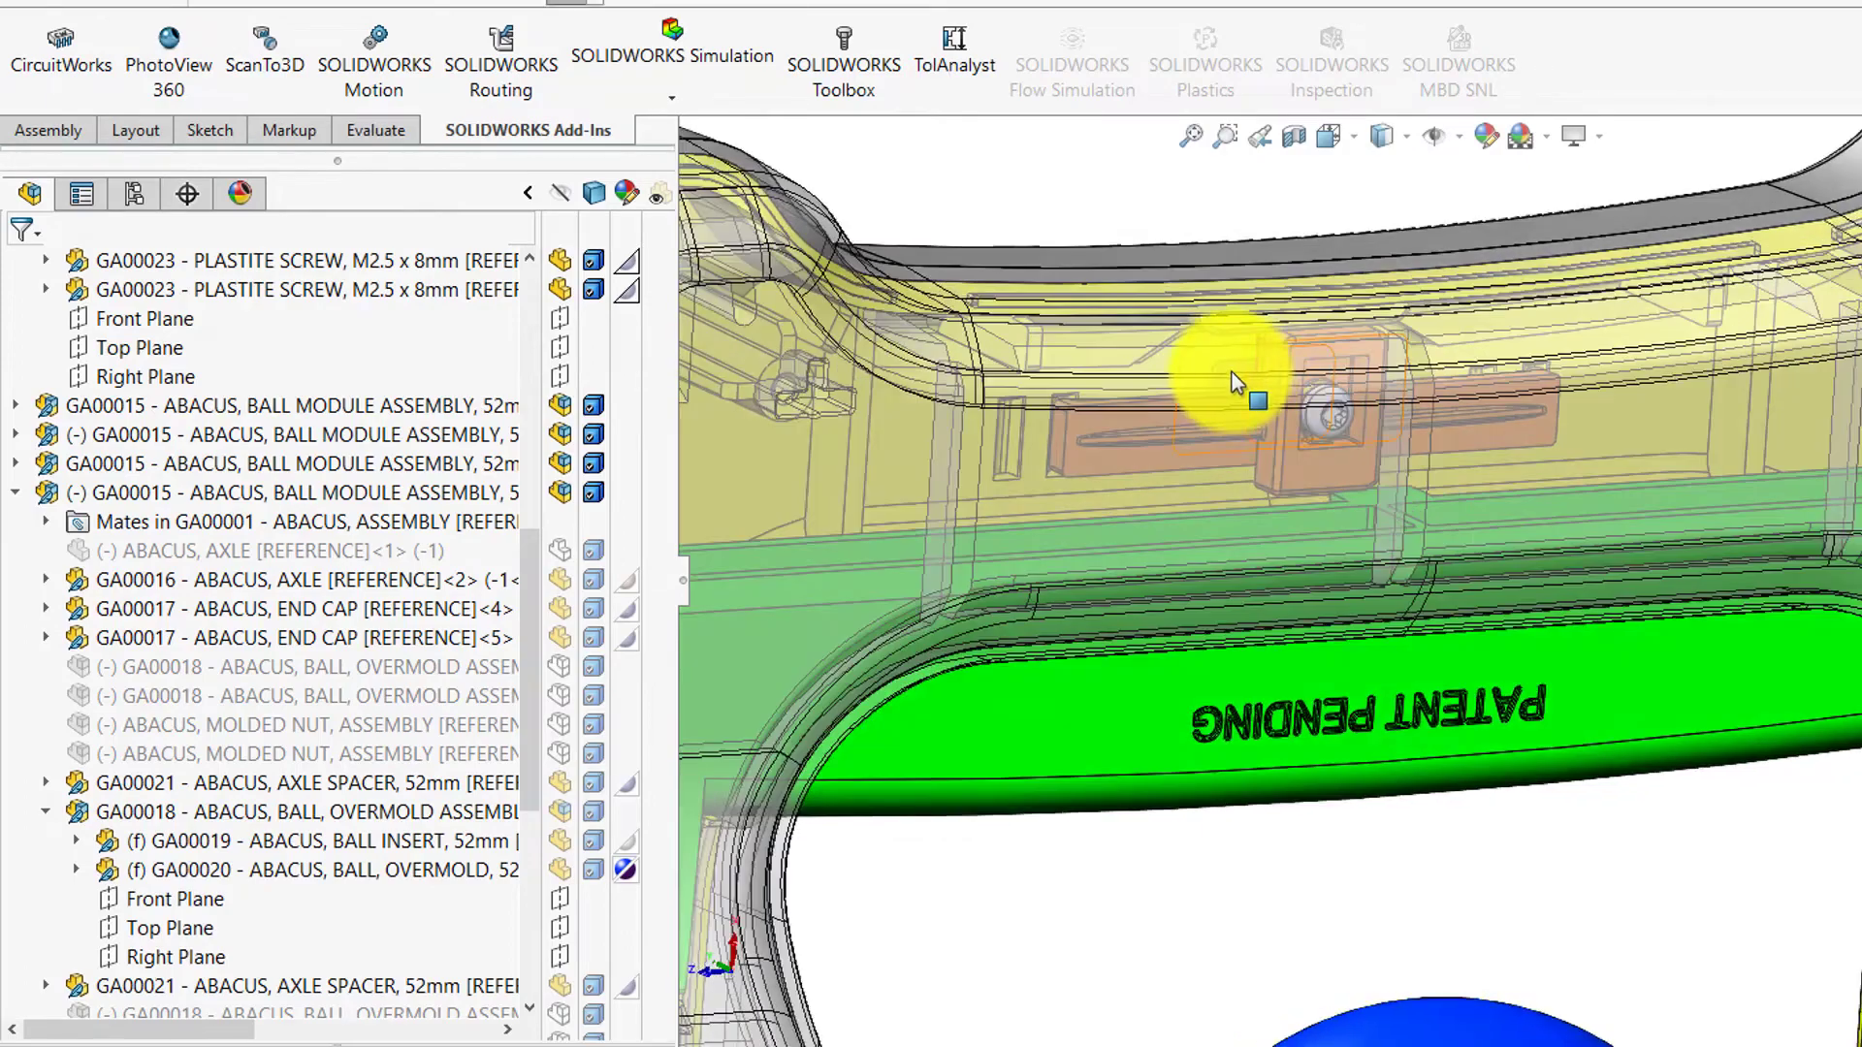
Step: Select the button and its plastite screw to examine how they connect with the orange stop
{"action": "left_click", "coordinate": [1234, 370]}
{"action": "middle_click_drag", "start_coordinate": [1243, 369], "coordinate": [1353, 415]}
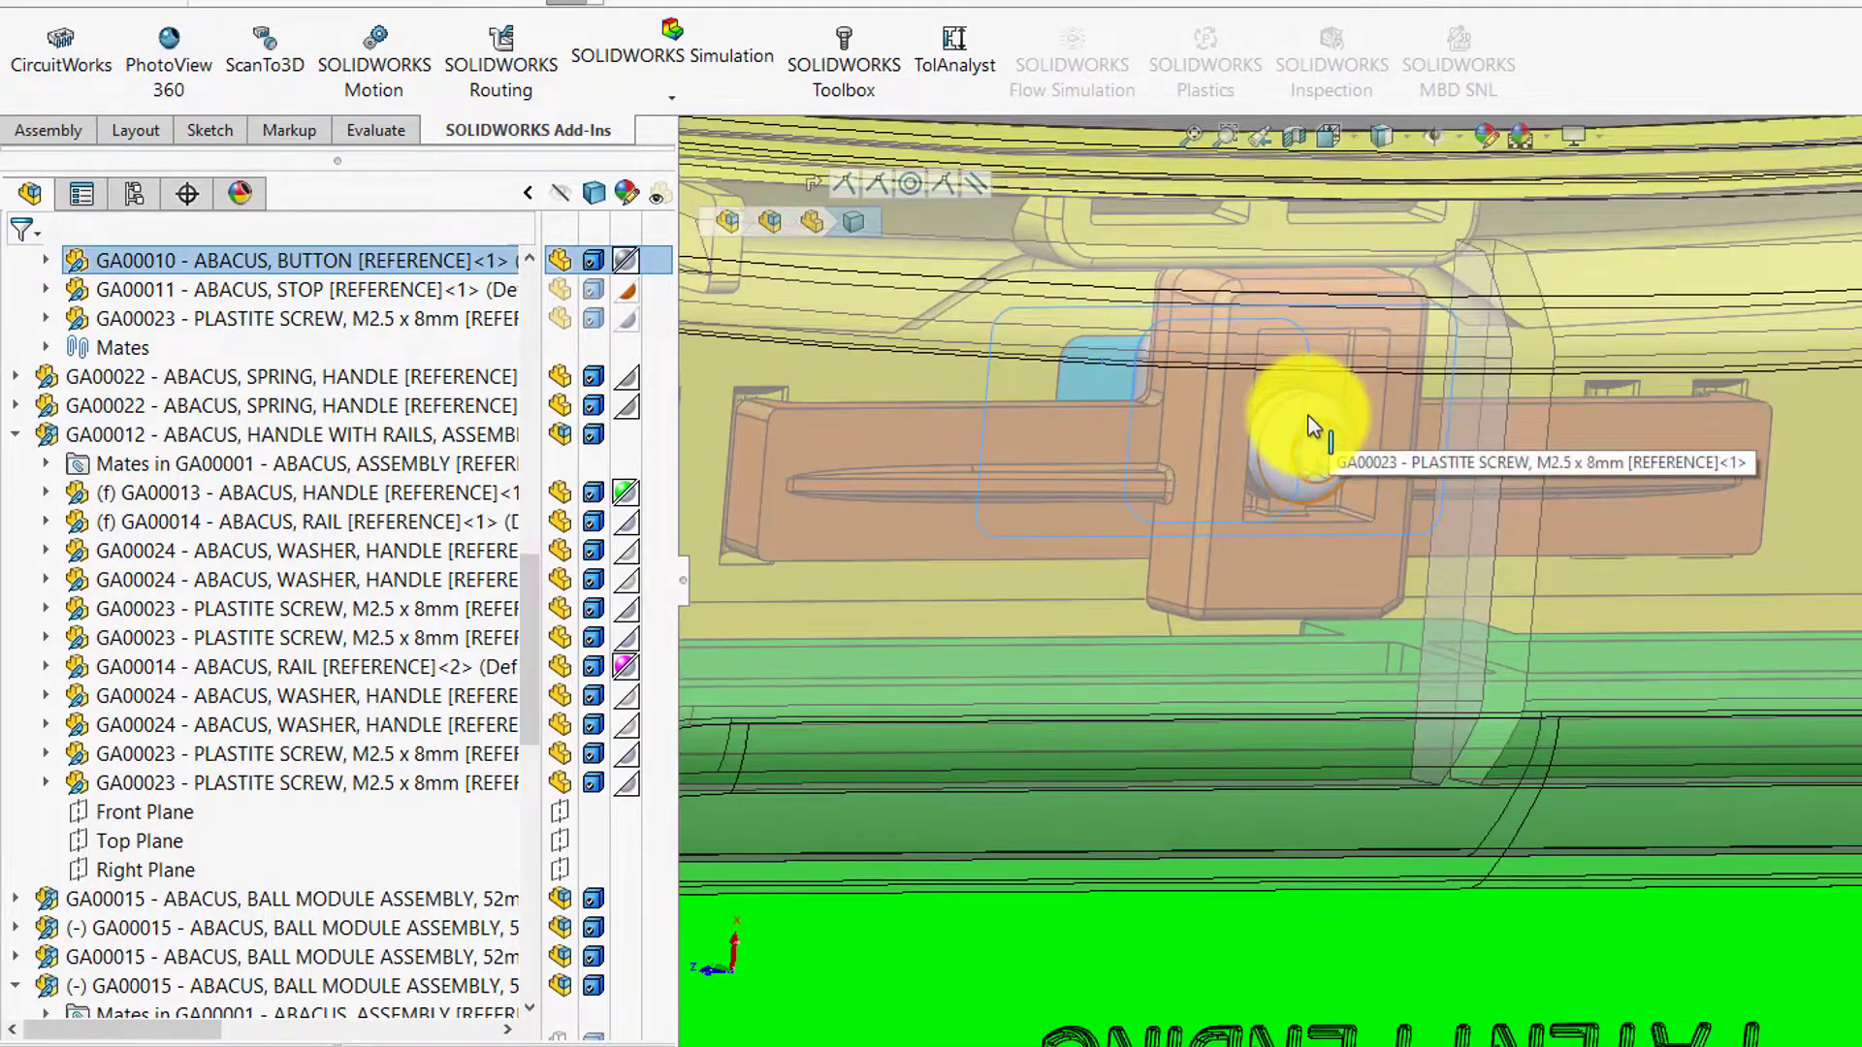
{"action": "left_click", "coordinate": [1313, 420]}
{"action": "scroll", "coordinate": [1313, 419], "scroll_direction": "down", "scroll_amount": 3}
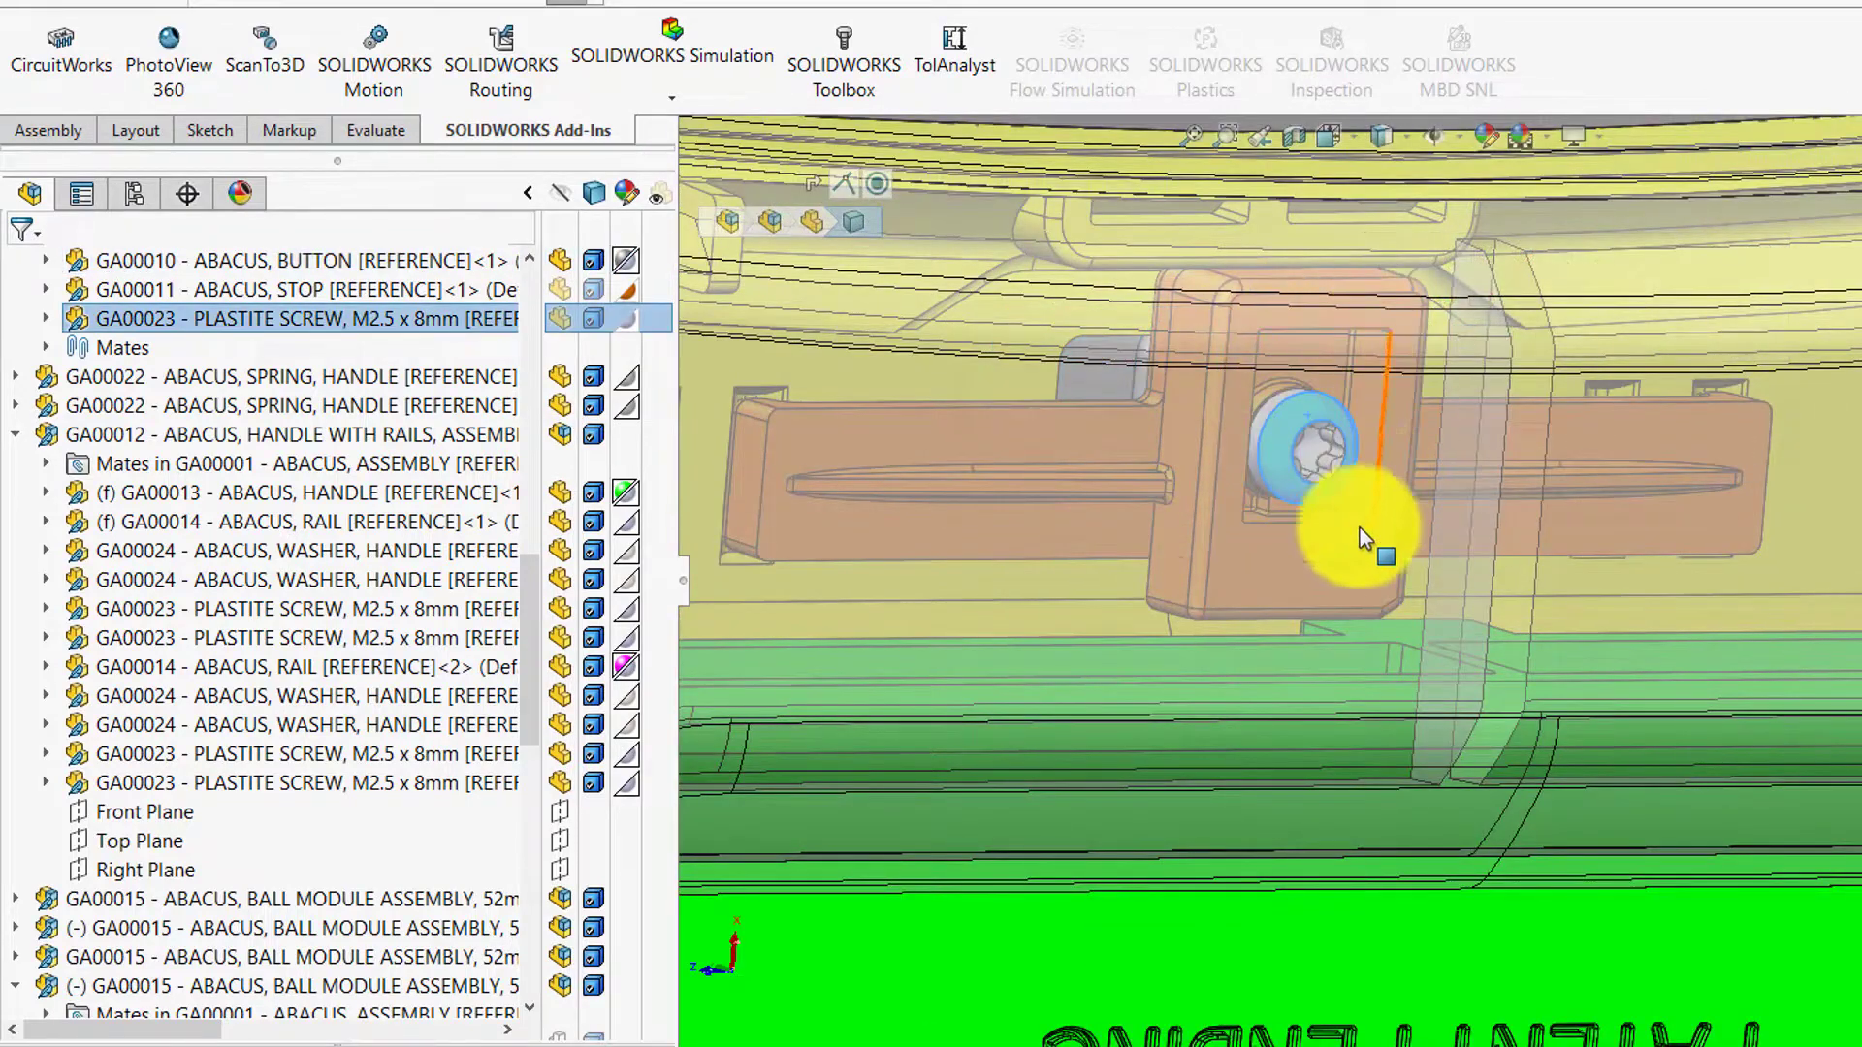
Step: Inspect the handle's spring and its position relative to the orange stop through the transparent bottom housing
{"action": "scroll", "coordinate": [1237, 431], "scroll_direction": "up", "scroll_amount": 3}
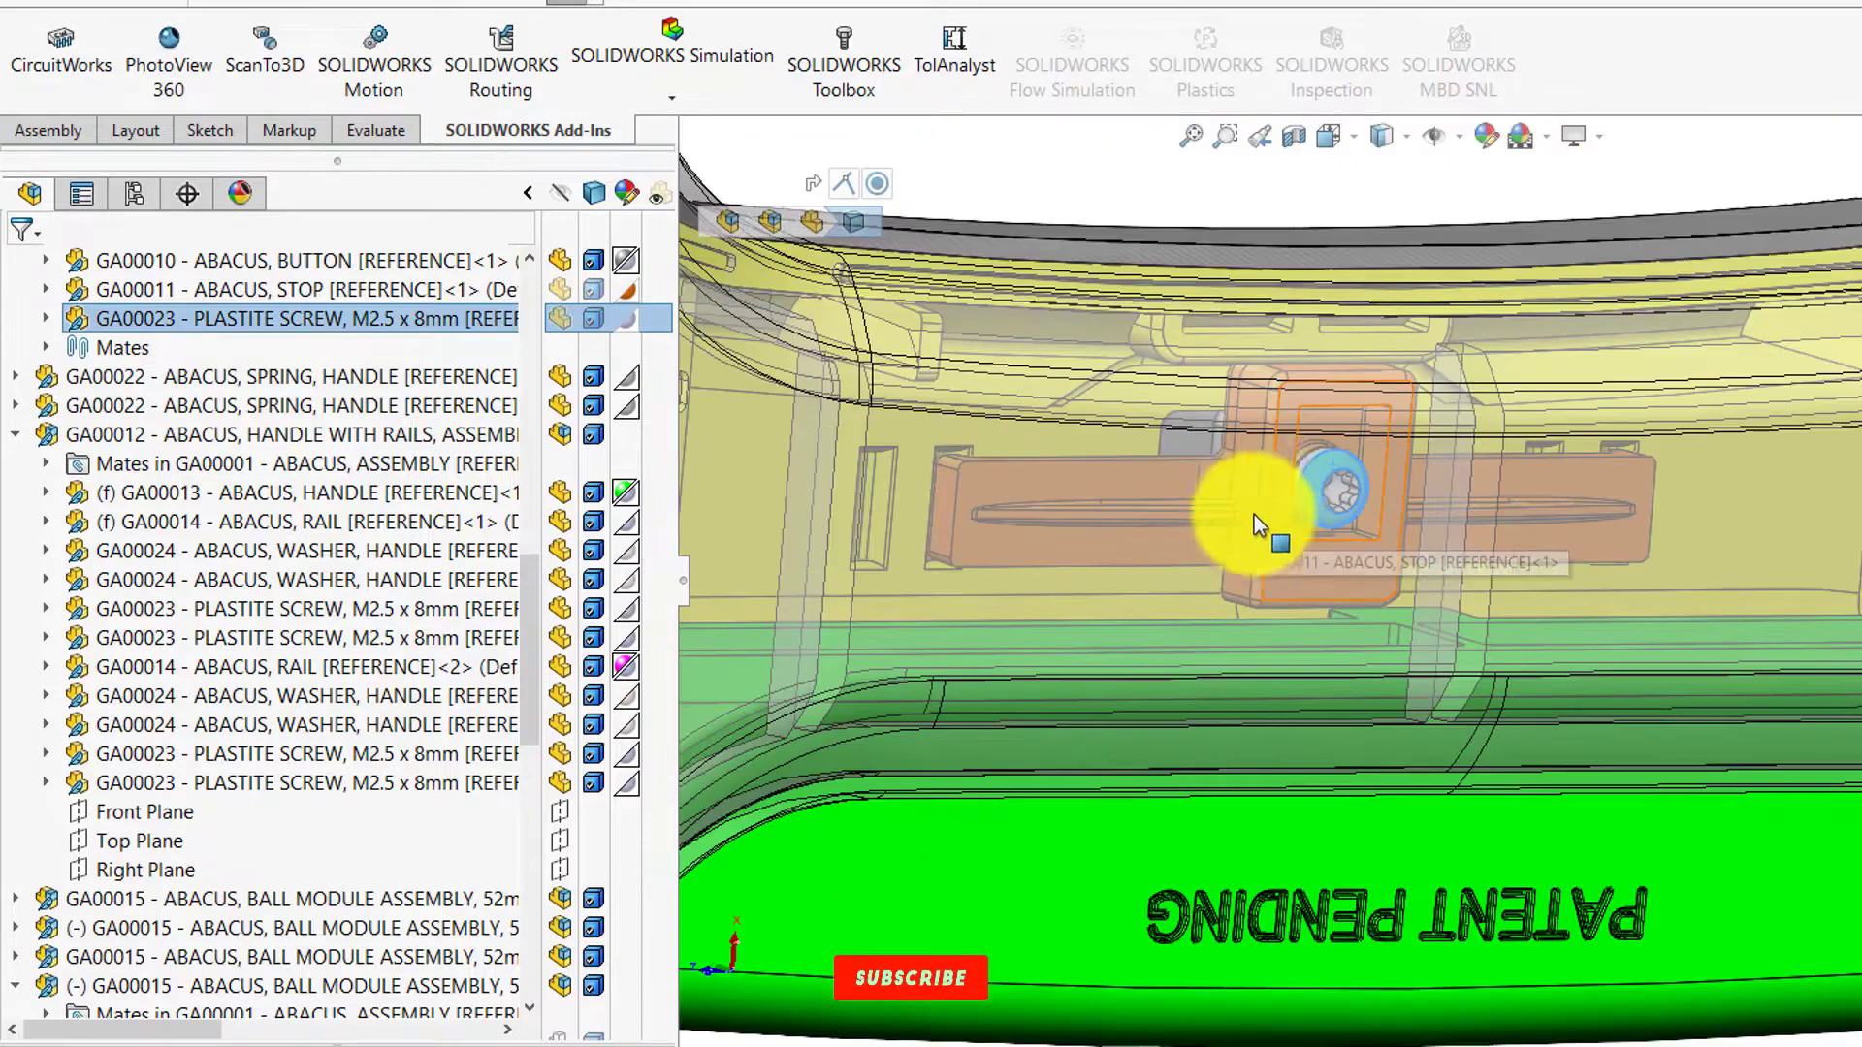
{"action": "middle_click_drag", "start_coordinate": [1270, 520], "coordinate": [1551, 553]}
{"action": "middle_click_drag", "start_coordinate": [1731, 468], "coordinate": [1455, 504]}
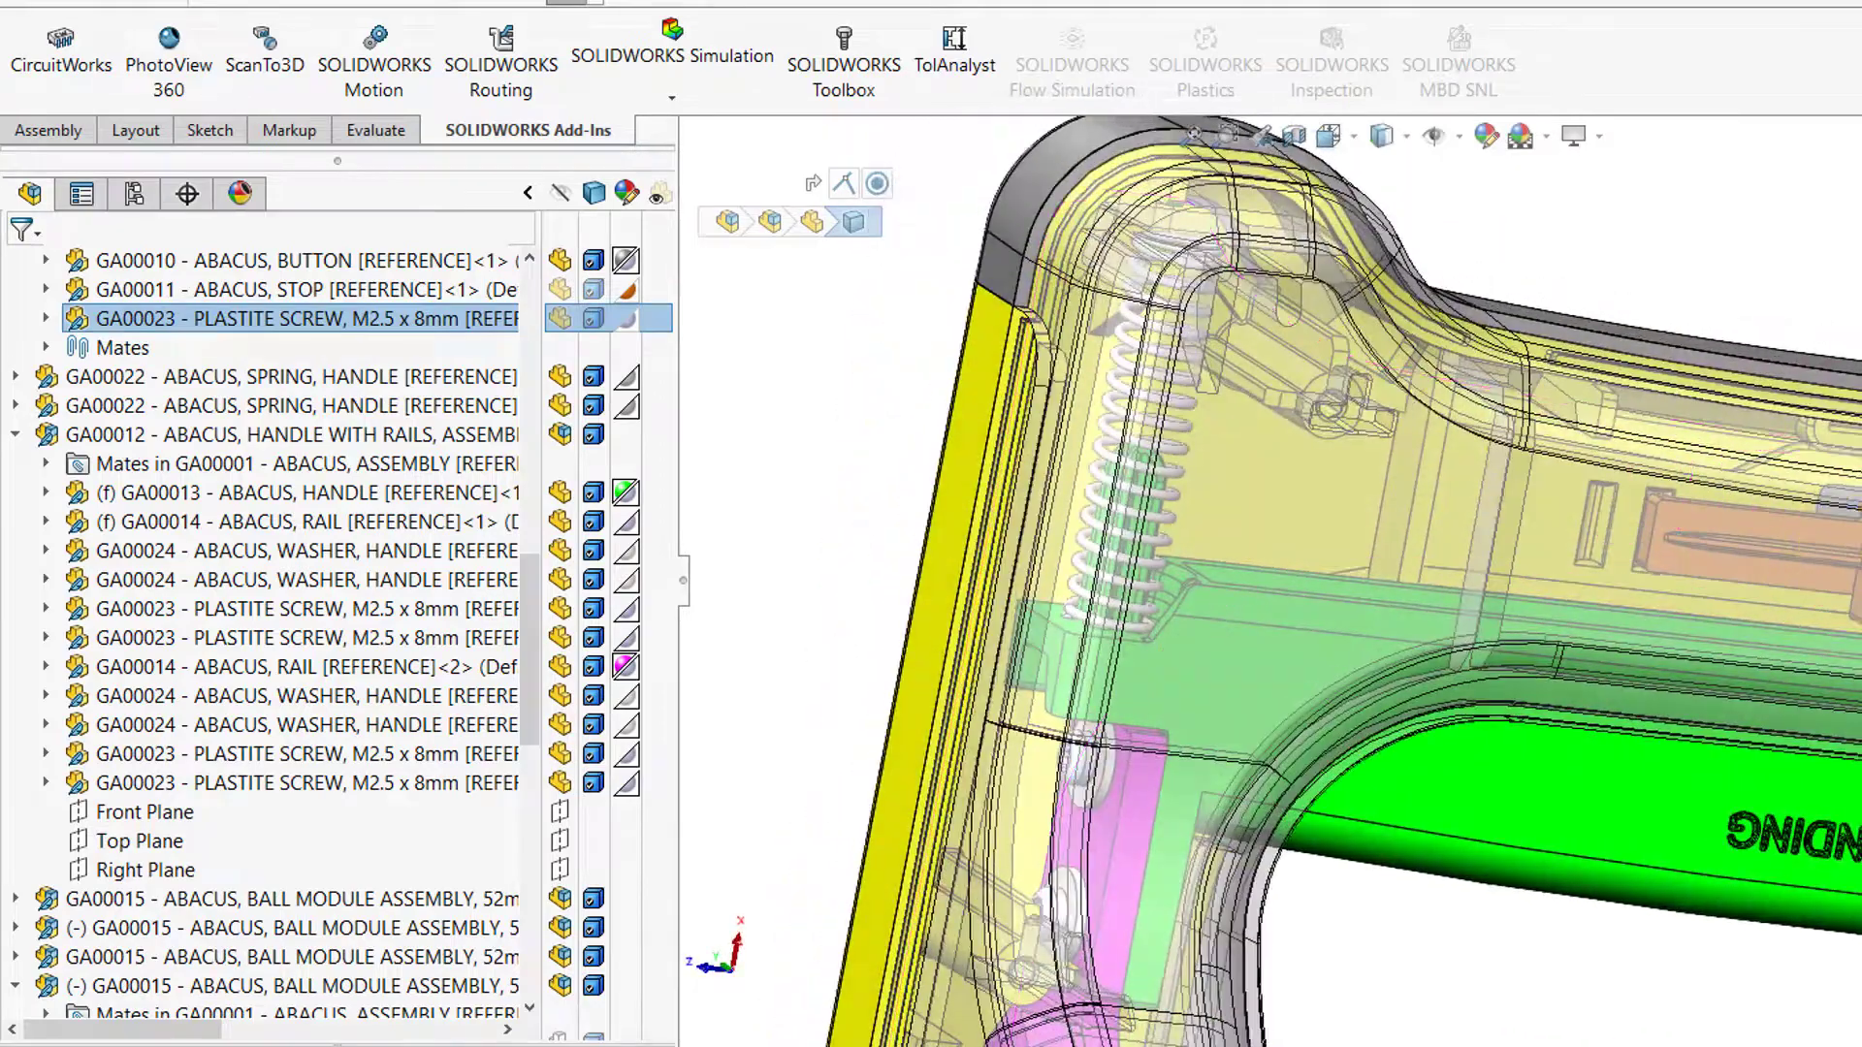
{"action": "scroll", "coordinate": [1839, 551], "scroll_direction": "down", "scroll_amount": 3}
{"action": "scroll", "coordinate": [1805, 636], "scroll_direction": "up", "scroll_amount": 3}
{"action": "middle_click_drag", "start_coordinate": [1819, 640], "coordinate": [1768, 666]}
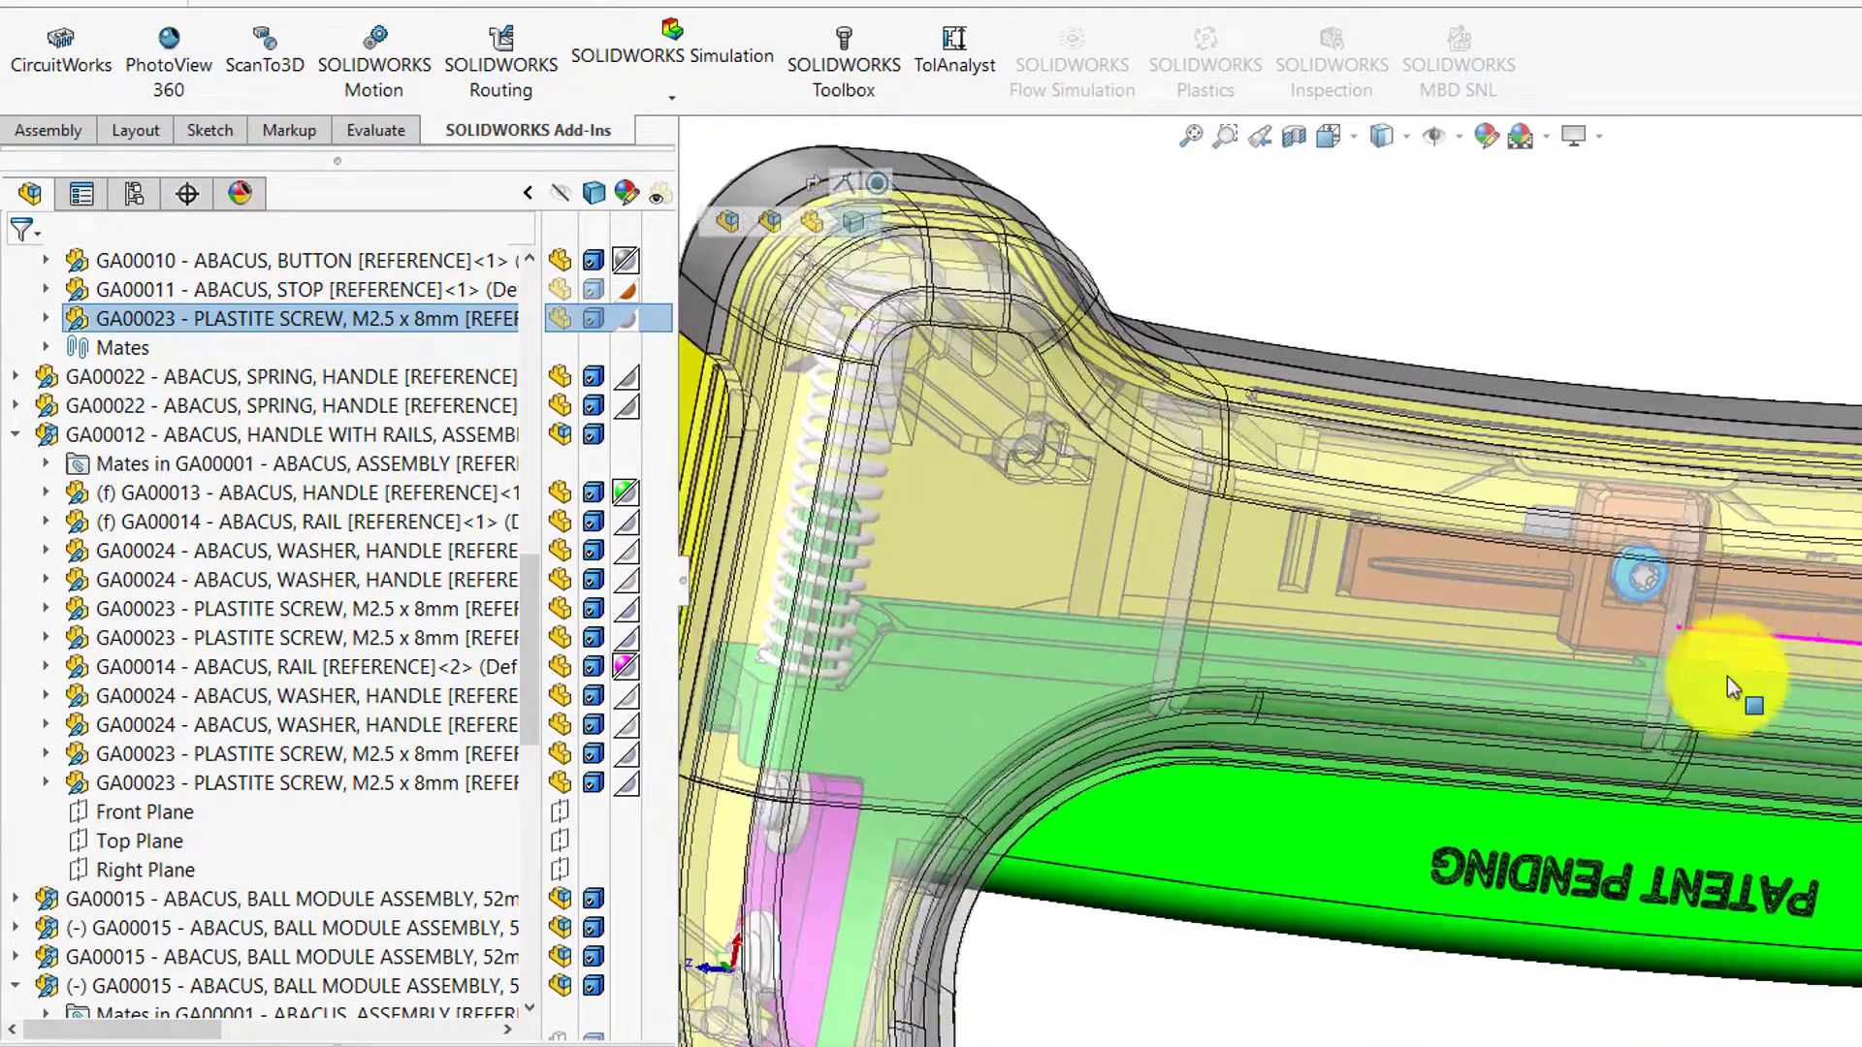
Step: Select the stop's lower face and the handle's notched face opposite it to examine how the stop blocks the handle
{"action": "scroll", "coordinate": [1613, 557], "scroll_direction": "down", "scroll_amount": 4}
{"action": "scroll", "coordinate": [1528, 652], "scroll_direction": "down", "scroll_amount": 2}
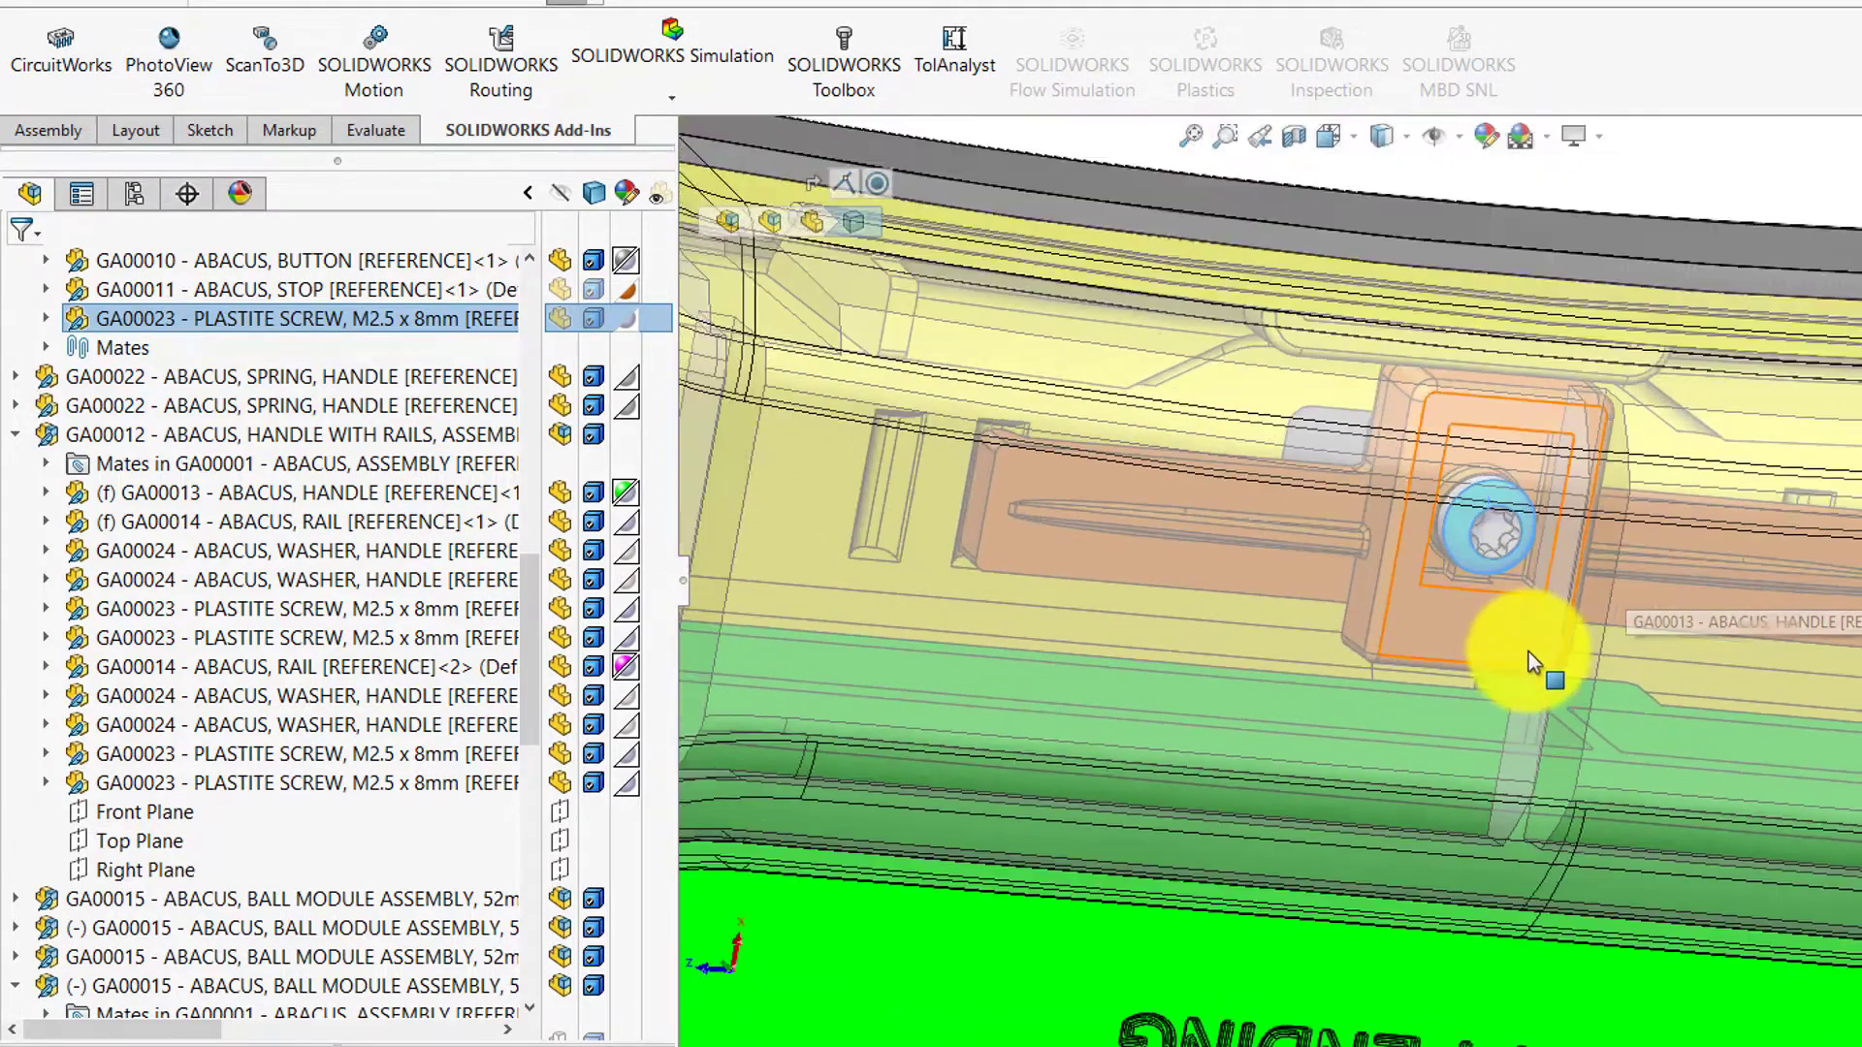
{"action": "scroll", "coordinate": [1492, 667], "scroll_direction": "down", "scroll_amount": 4}
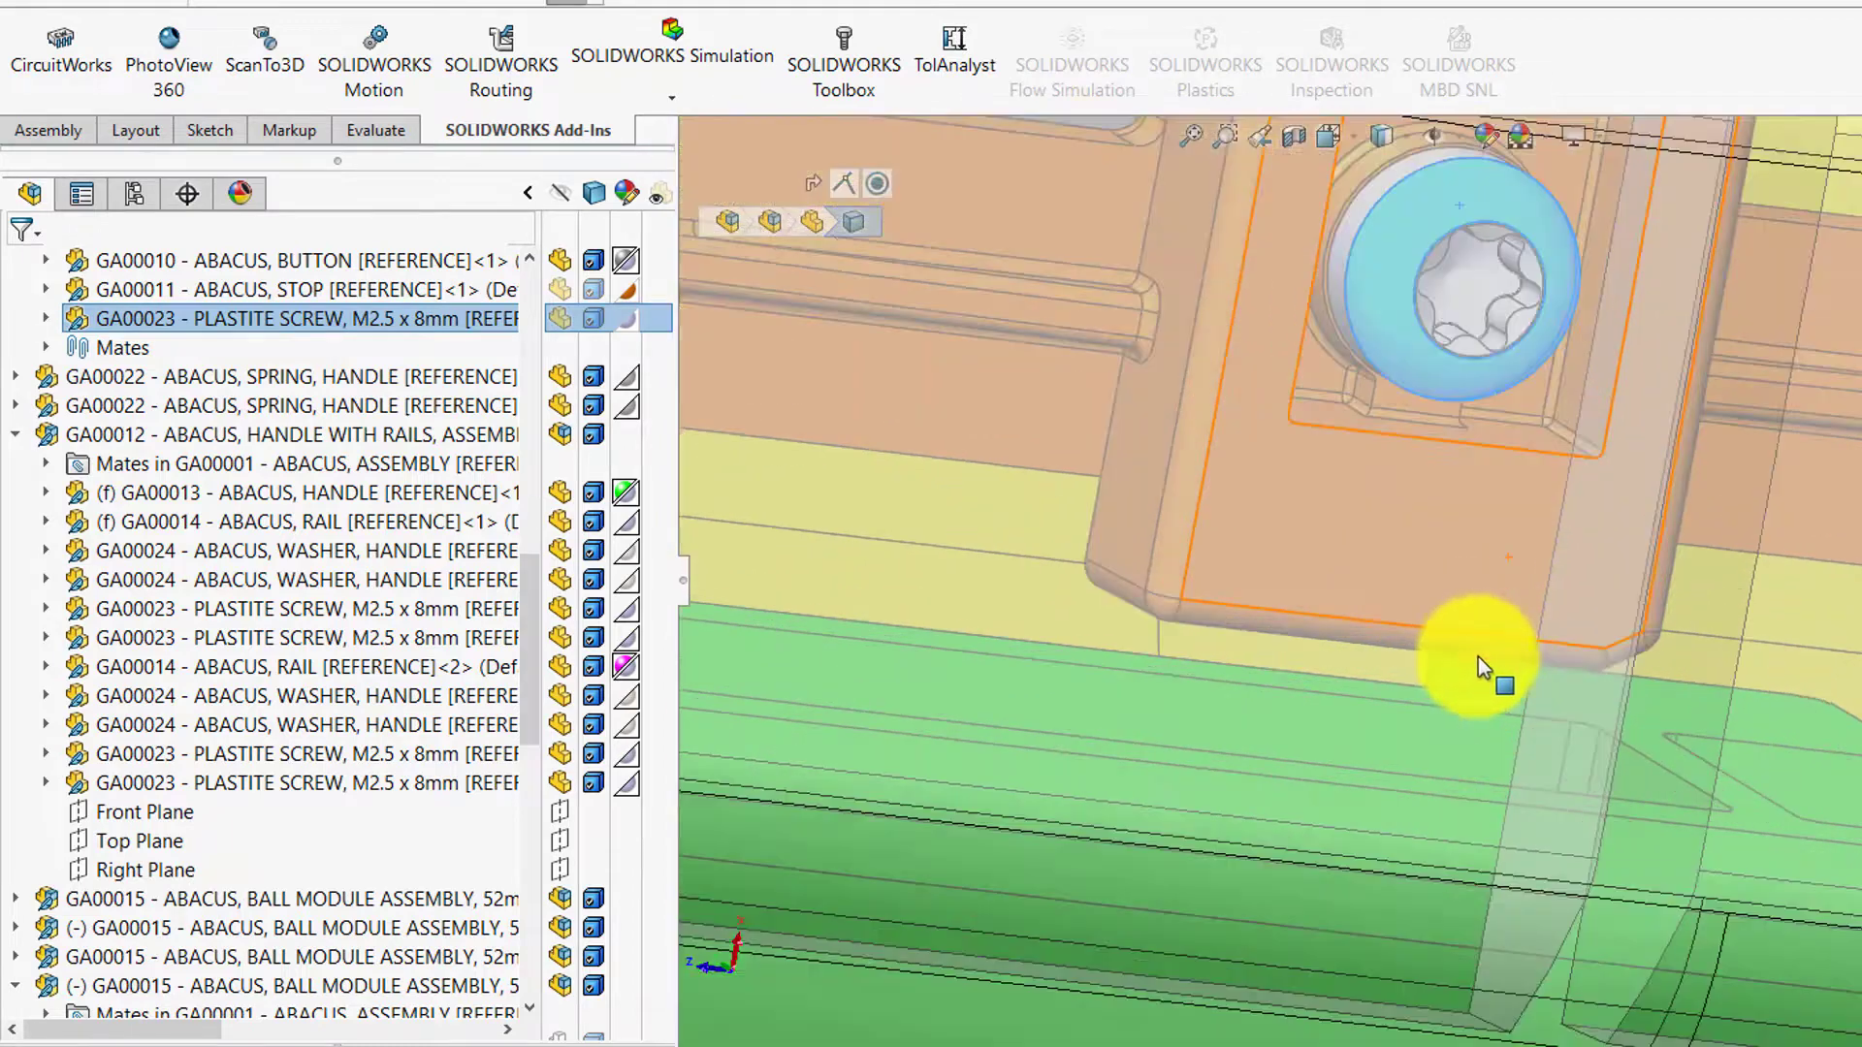
{"action": "left_click", "coordinate": [1396, 646]}
{"action": "left_click", "coordinate": [1371, 649]}
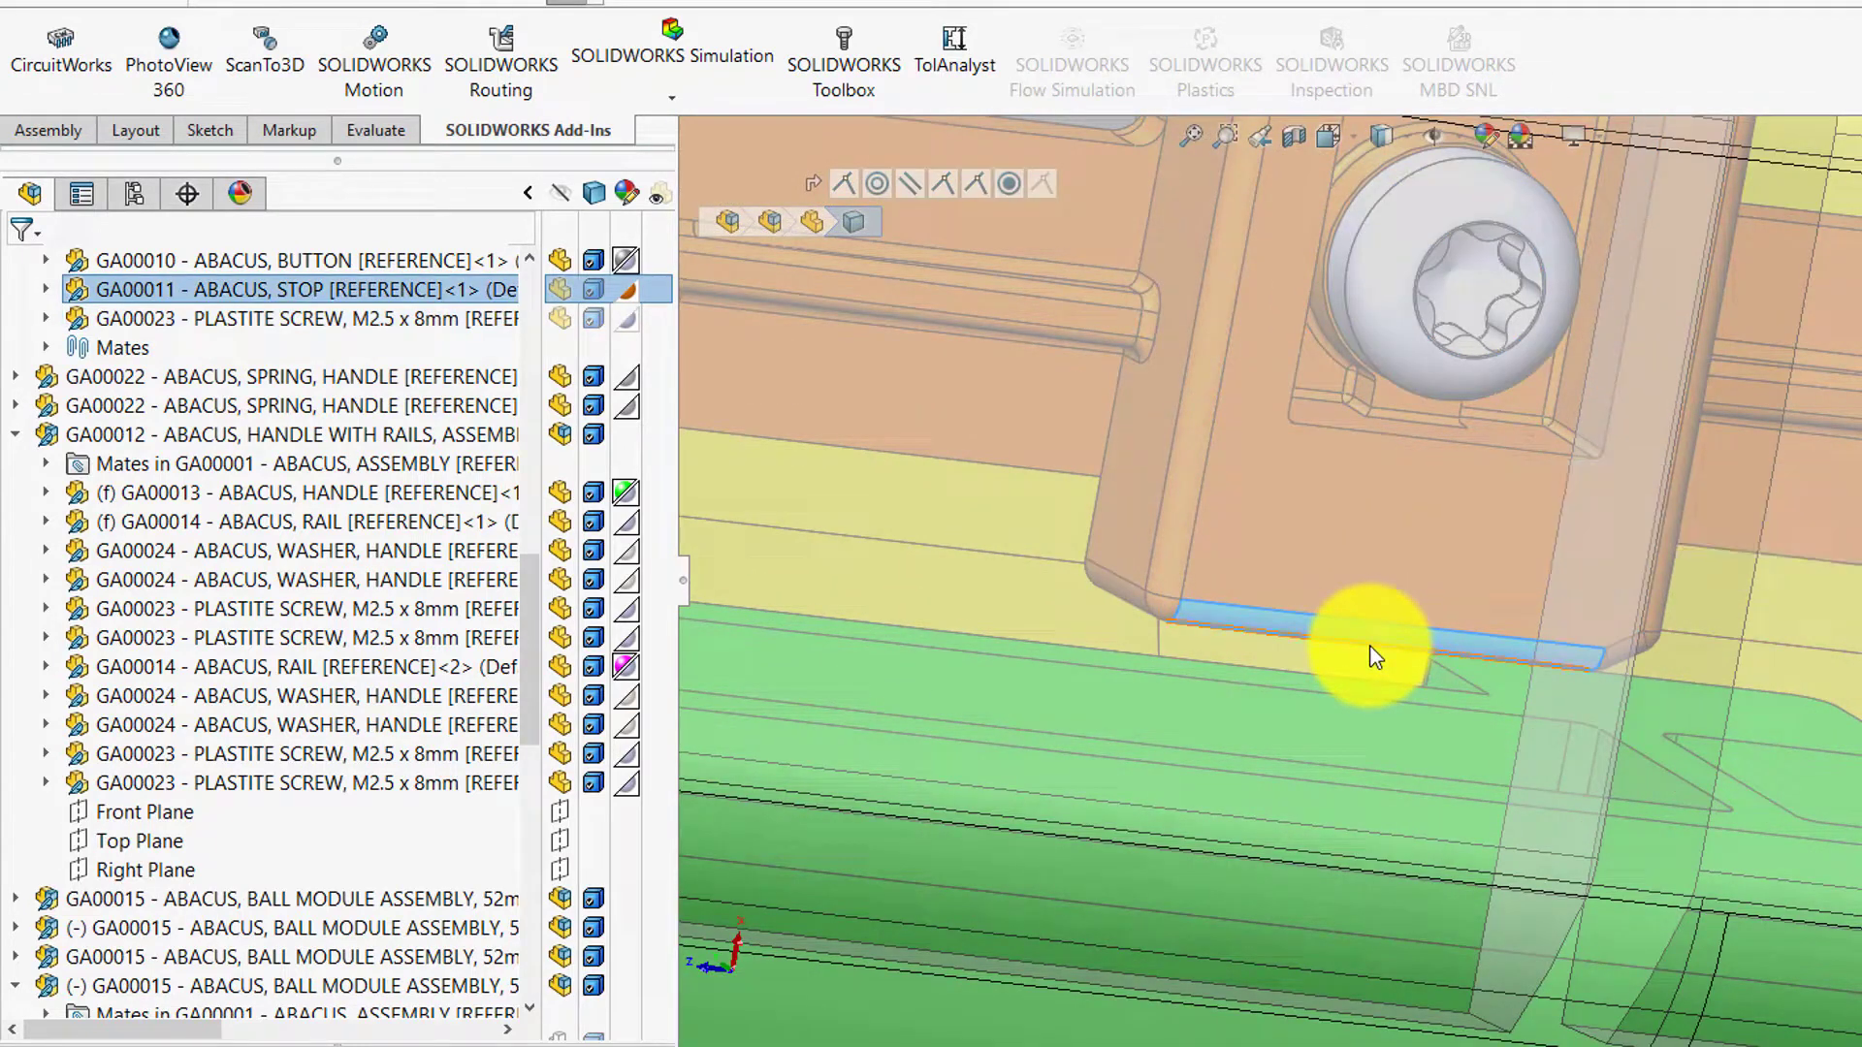
{"action": "left_click", "coordinate": [1515, 690]}
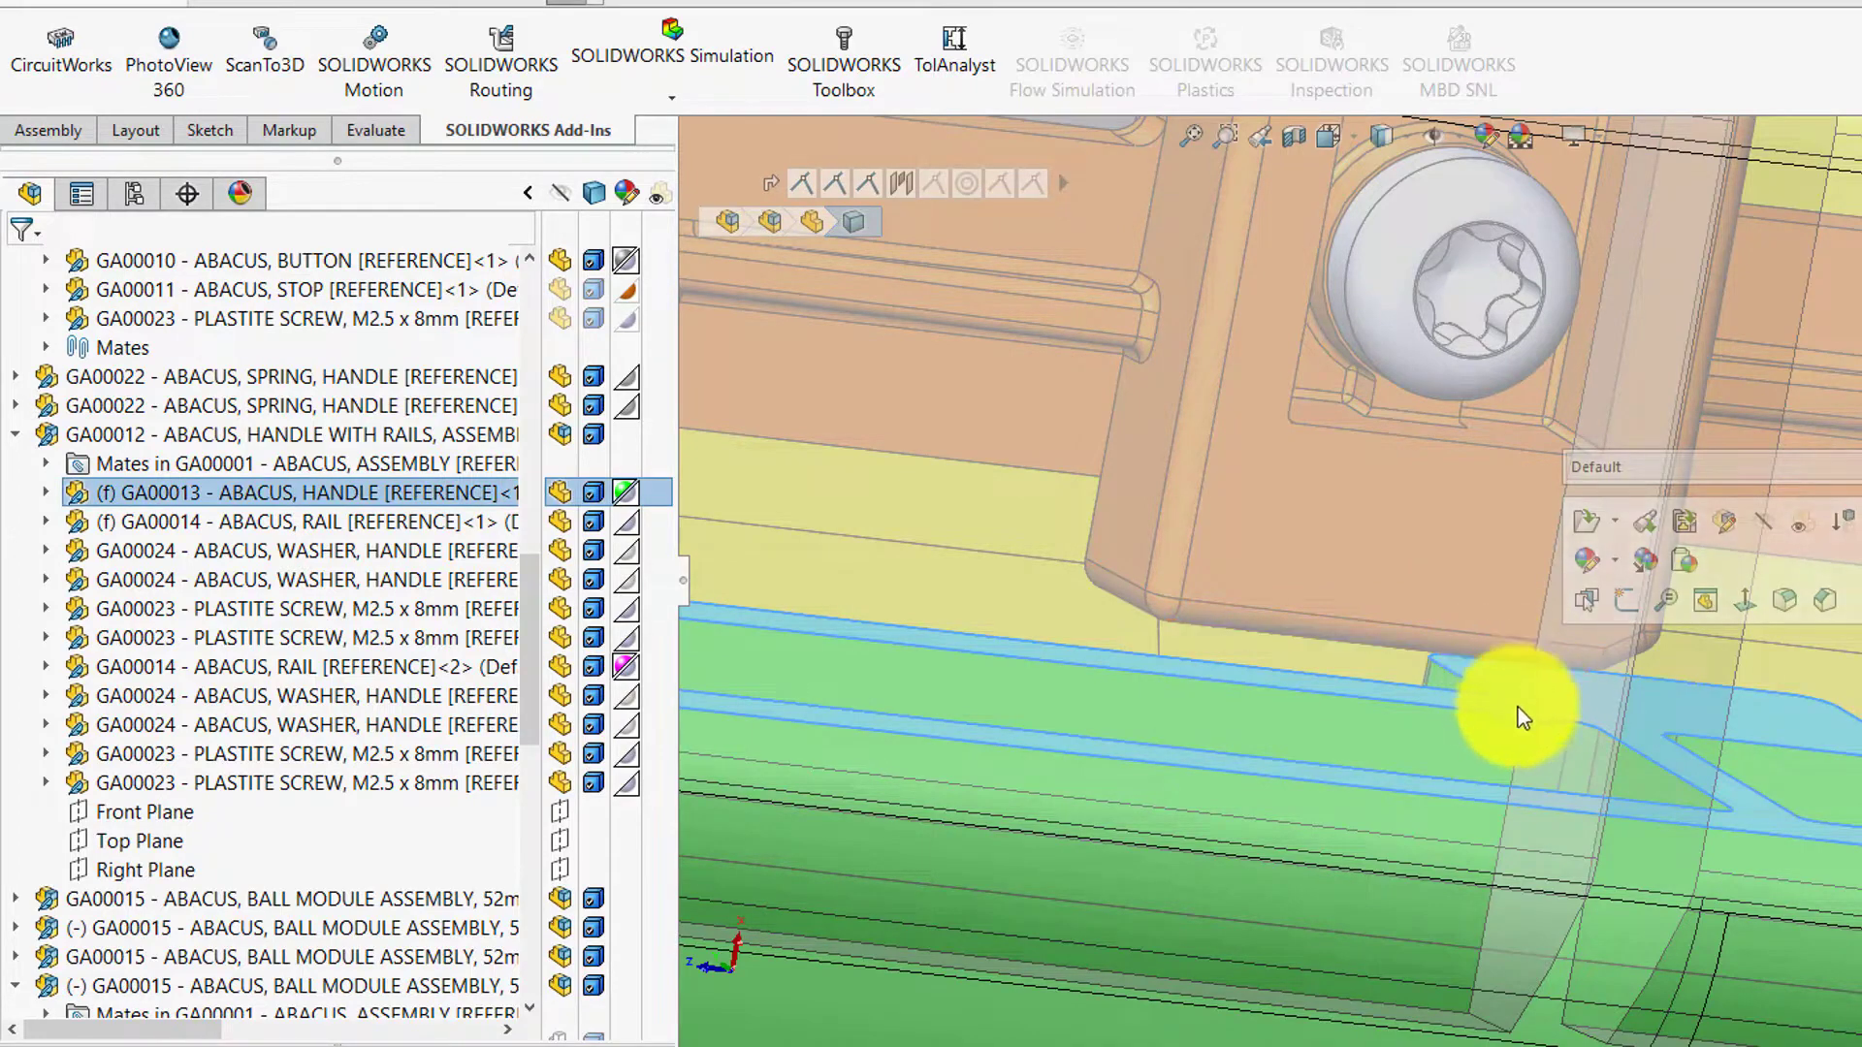
{"action": "middle_click_drag", "start_coordinate": [1531, 700], "coordinate": [1524, 697]}
{"action": "scroll", "coordinate": [1531, 708], "scroll_direction": "down", "scroll_amount": 5}
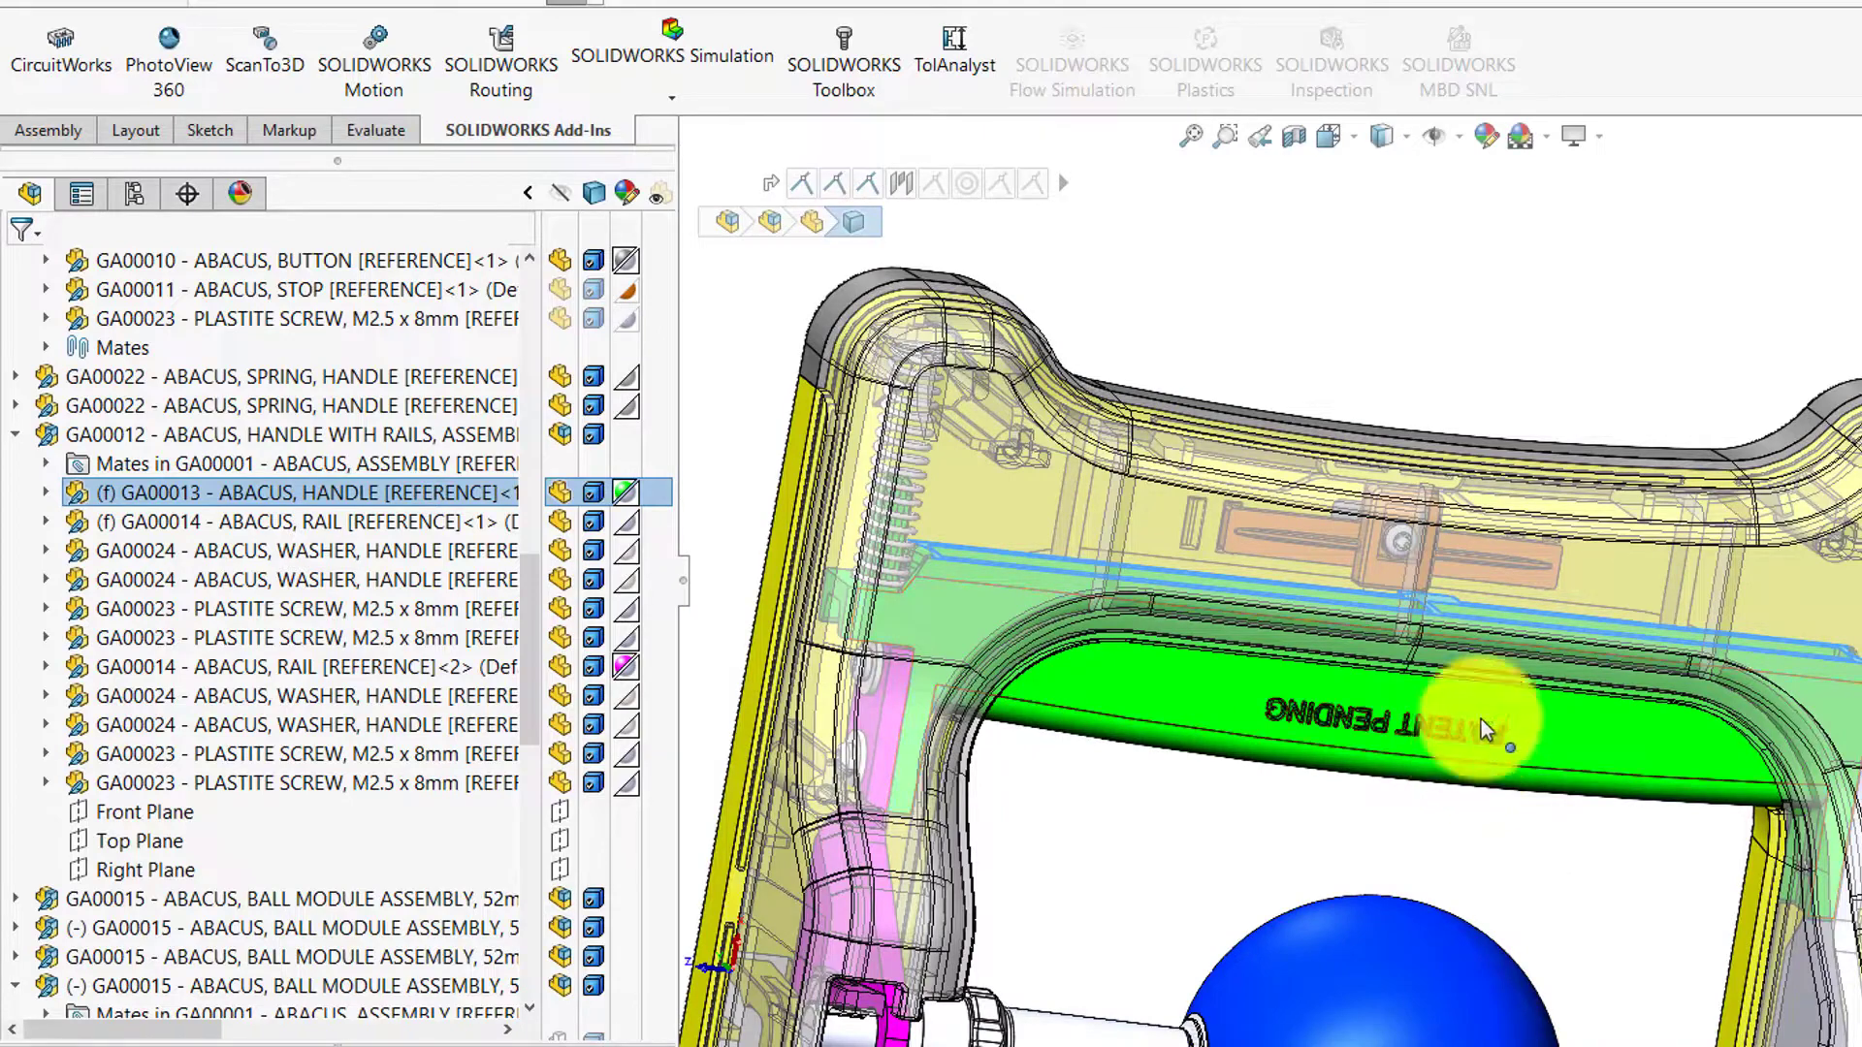
{"action": "scroll", "coordinate": [1469, 624], "scroll_direction": "up", "scroll_amount": 5}
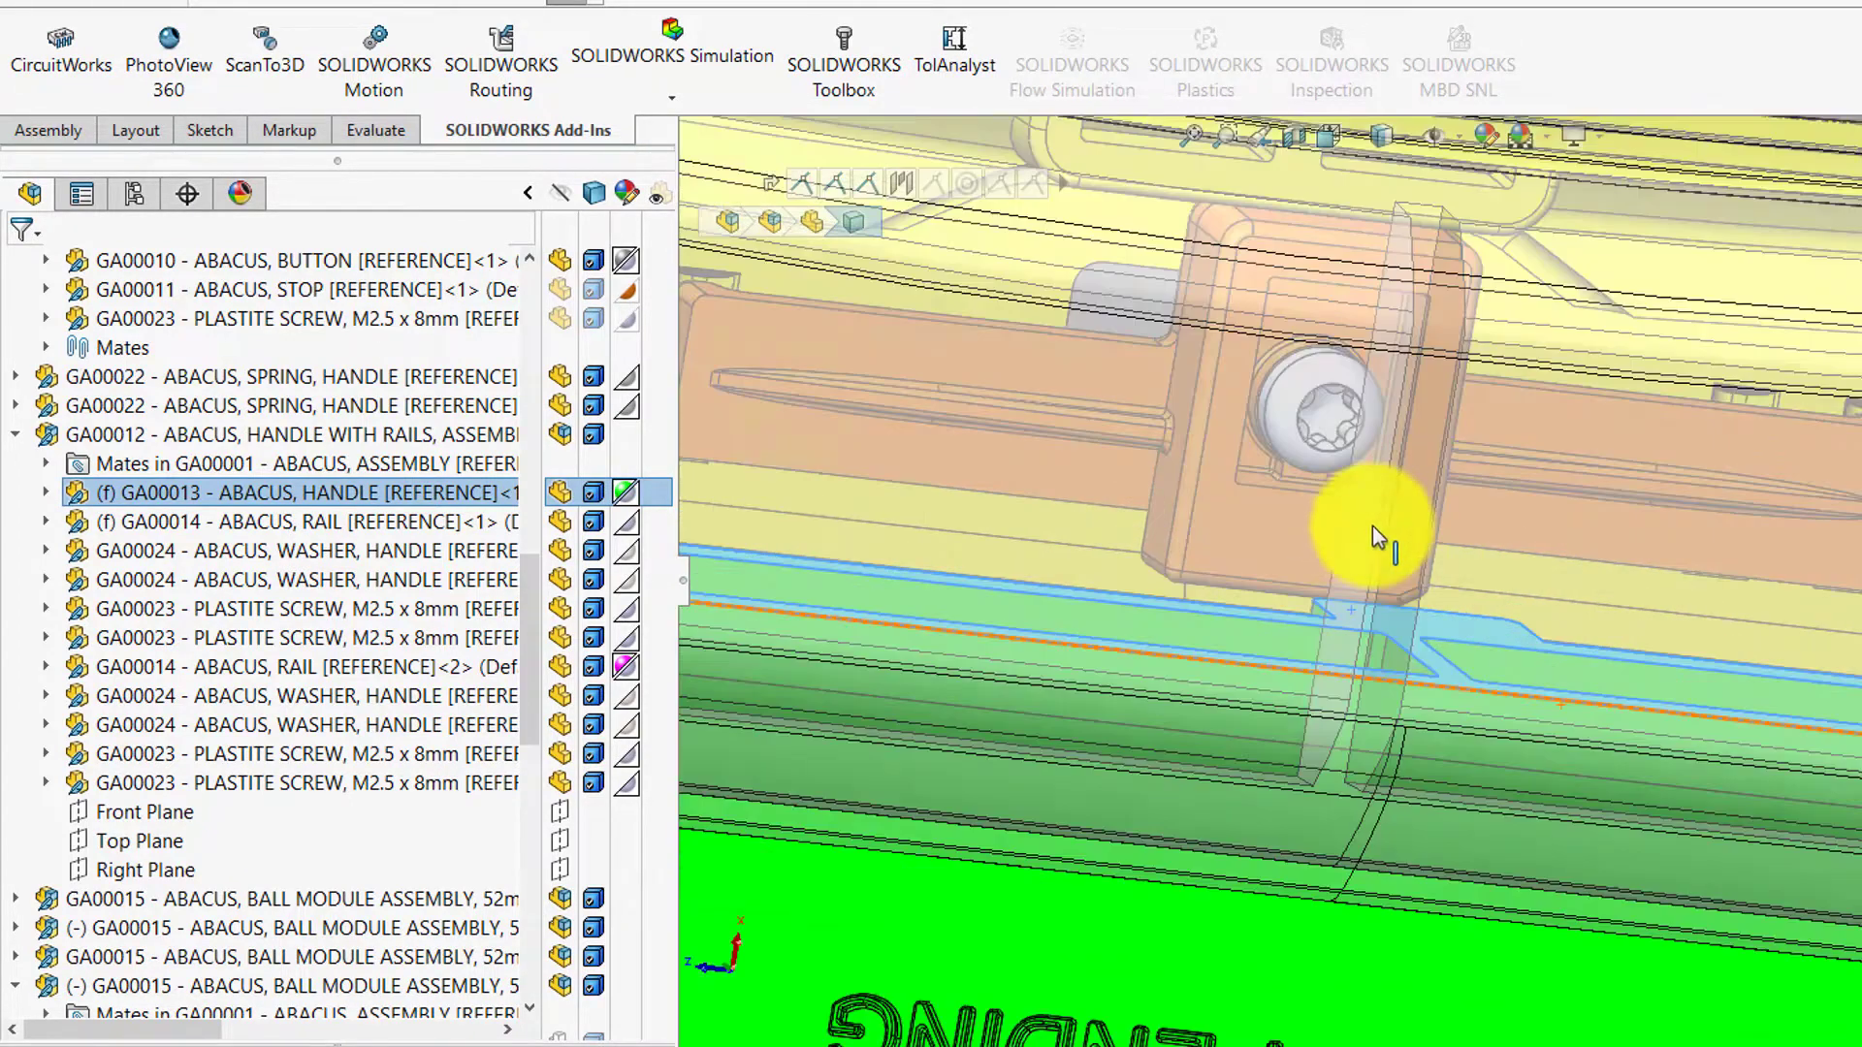
Step: Select the stop's long side arm and compare it with the lock button between the padlock symbols on the top housing
{"action": "left_click", "coordinate": [1047, 461]}
{"action": "scroll", "coordinate": [1132, 486], "scroll_direction": "down", "scroll_amount": 3}
{"action": "middle_click_drag", "start_coordinate": [1132, 487], "coordinate": [1003, 462]}
{"action": "scroll", "coordinate": [1001, 459], "scroll_direction": "up", "scroll_amount": 1}
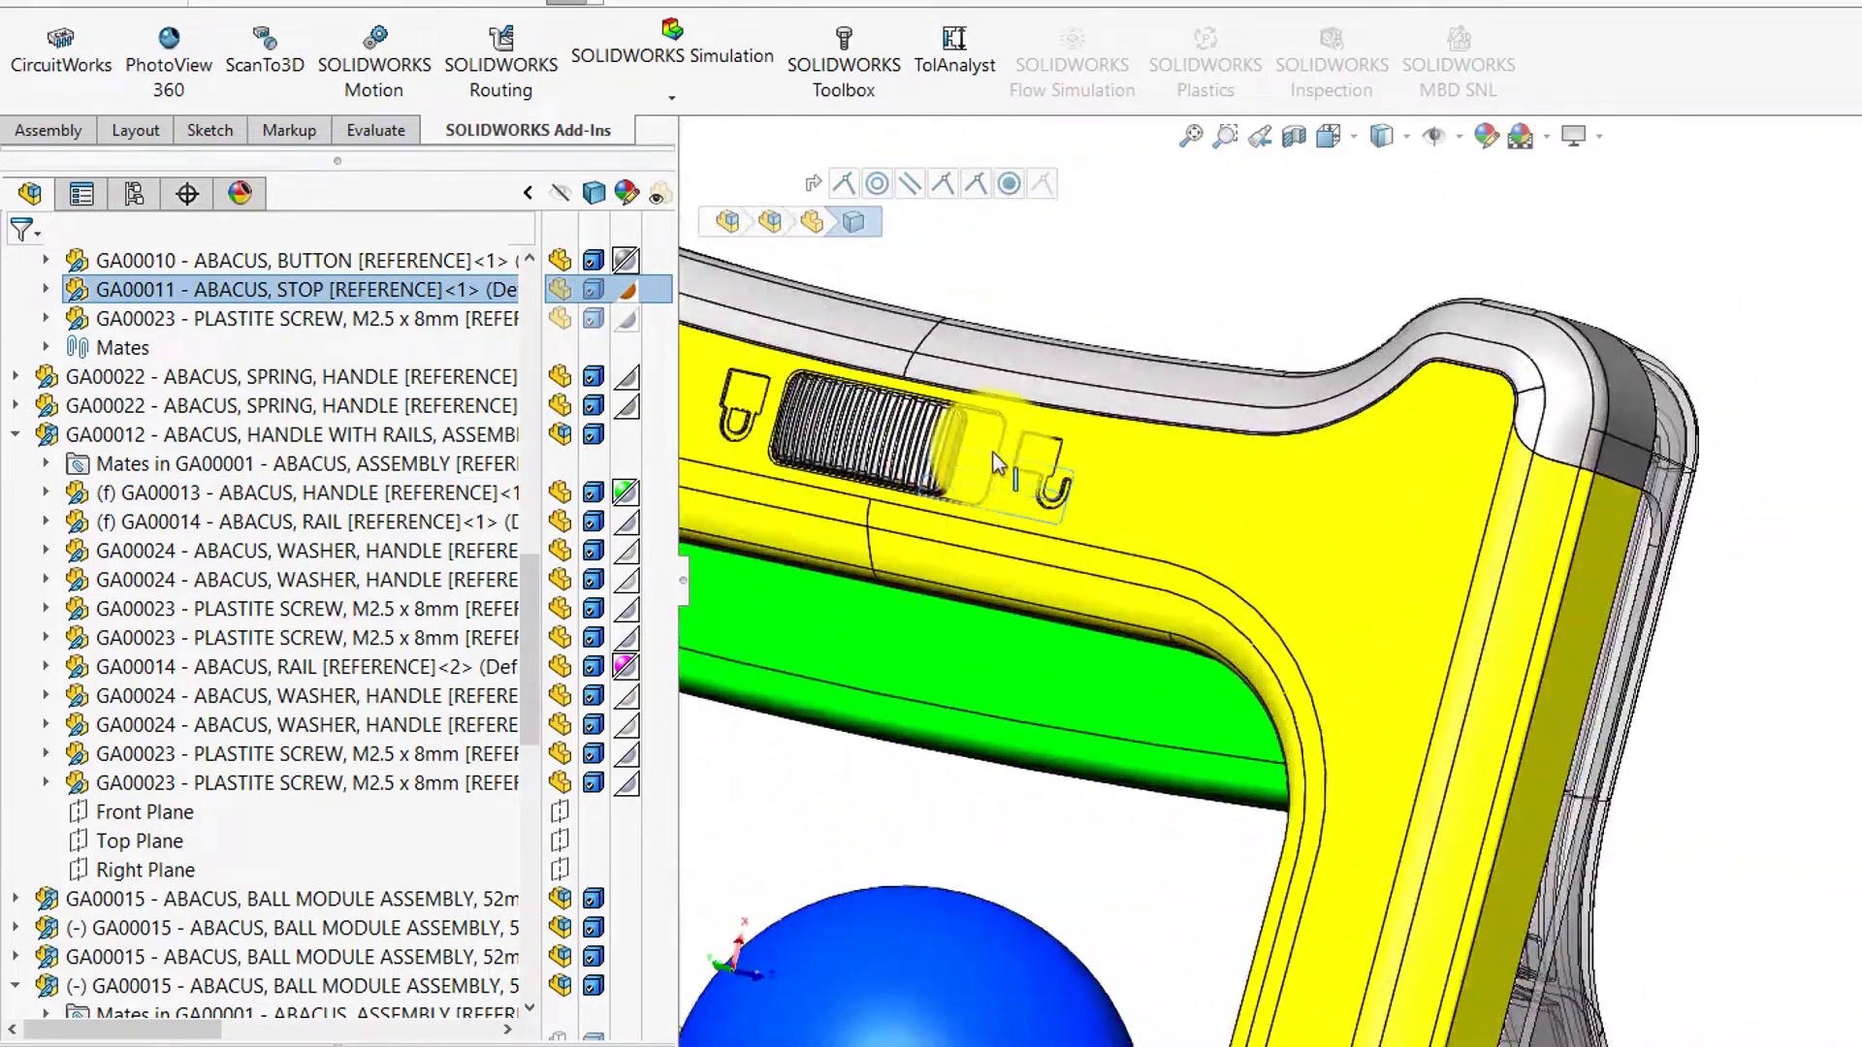
{"action": "left_click_drag", "start_coordinate": [1019, 487], "coordinate": [1057, 479]}
Step: Return to the underside and select the stop's lower edge and the handle's notched face to examine their engagement
{"action": "scroll", "coordinate": [1412, 618], "scroll_direction": "down", "scroll_amount": 3}
{"action": "middle_click_drag", "start_coordinate": [1412, 618], "coordinate": [1148, 537]}
{"action": "scroll", "coordinate": [1714, 588], "scroll_direction": "up", "scroll_amount": 2}
{"action": "scroll", "coordinate": [1712, 585], "scroll_direction": "up", "scroll_amount": 3}
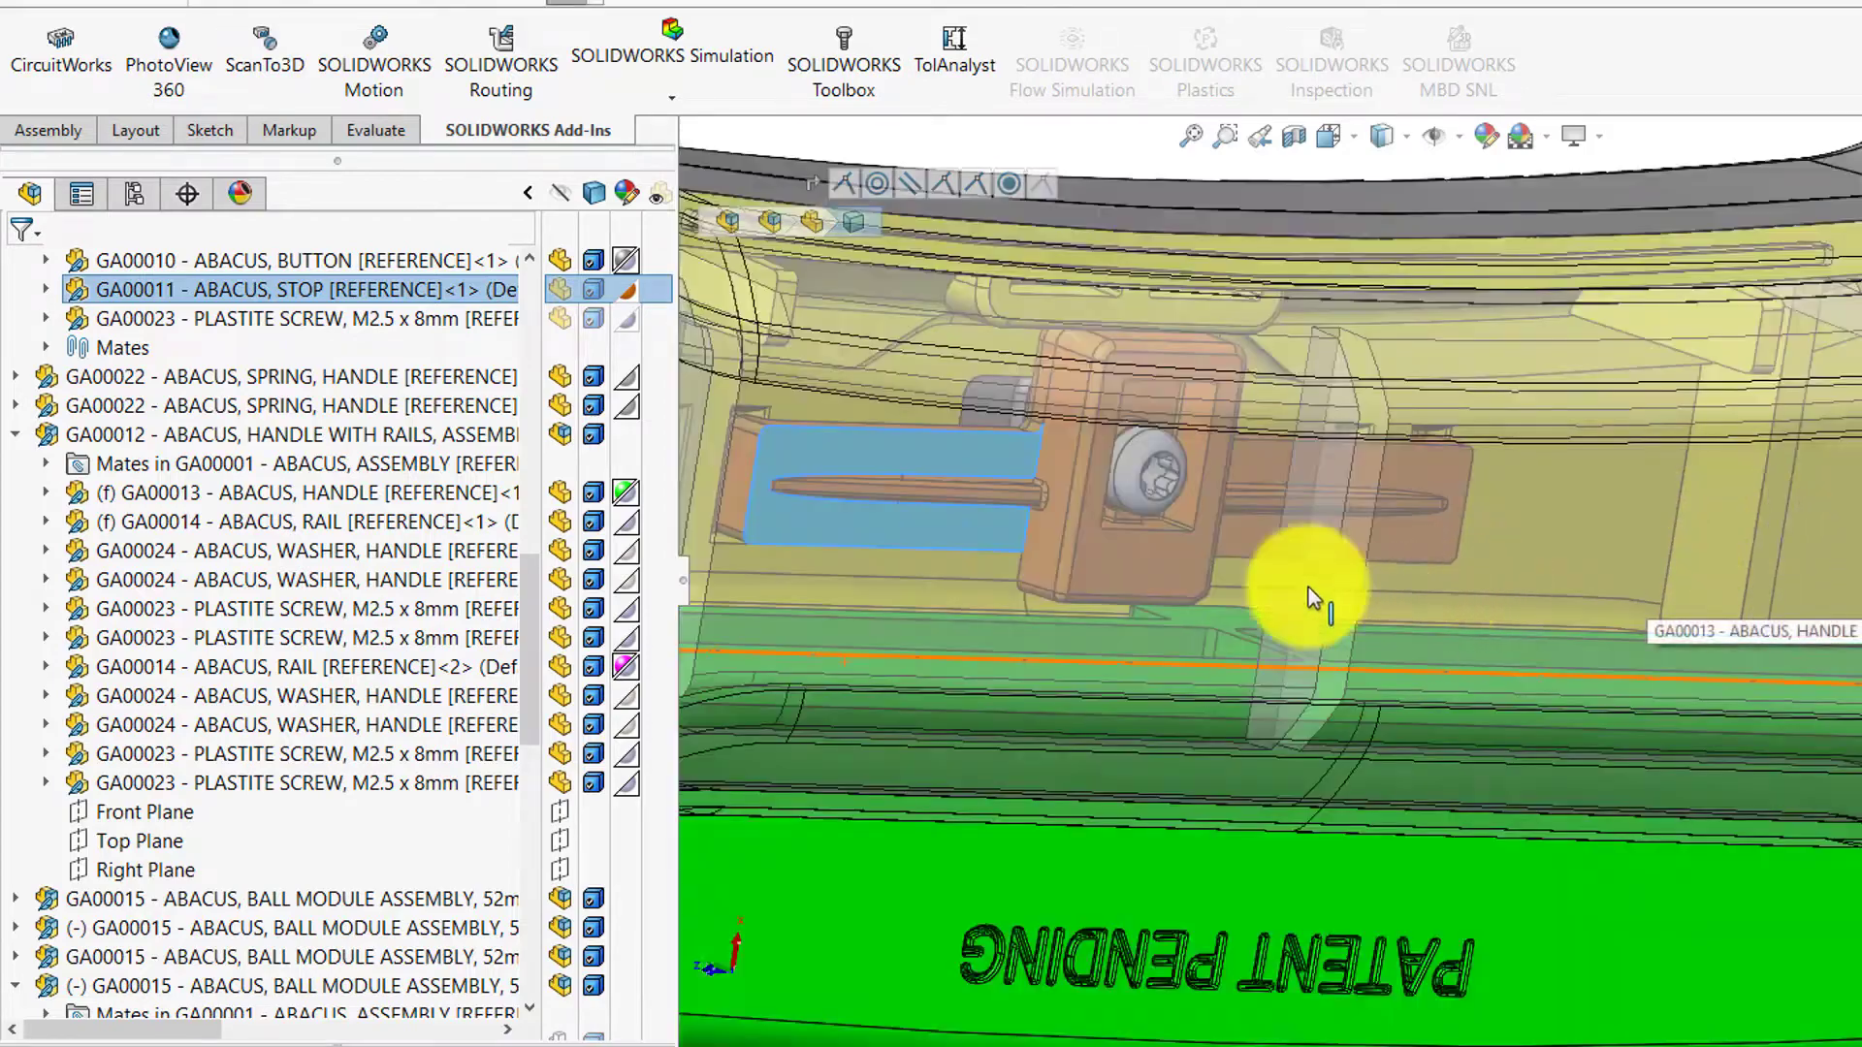
{"action": "left_click", "coordinate": [1160, 609]}
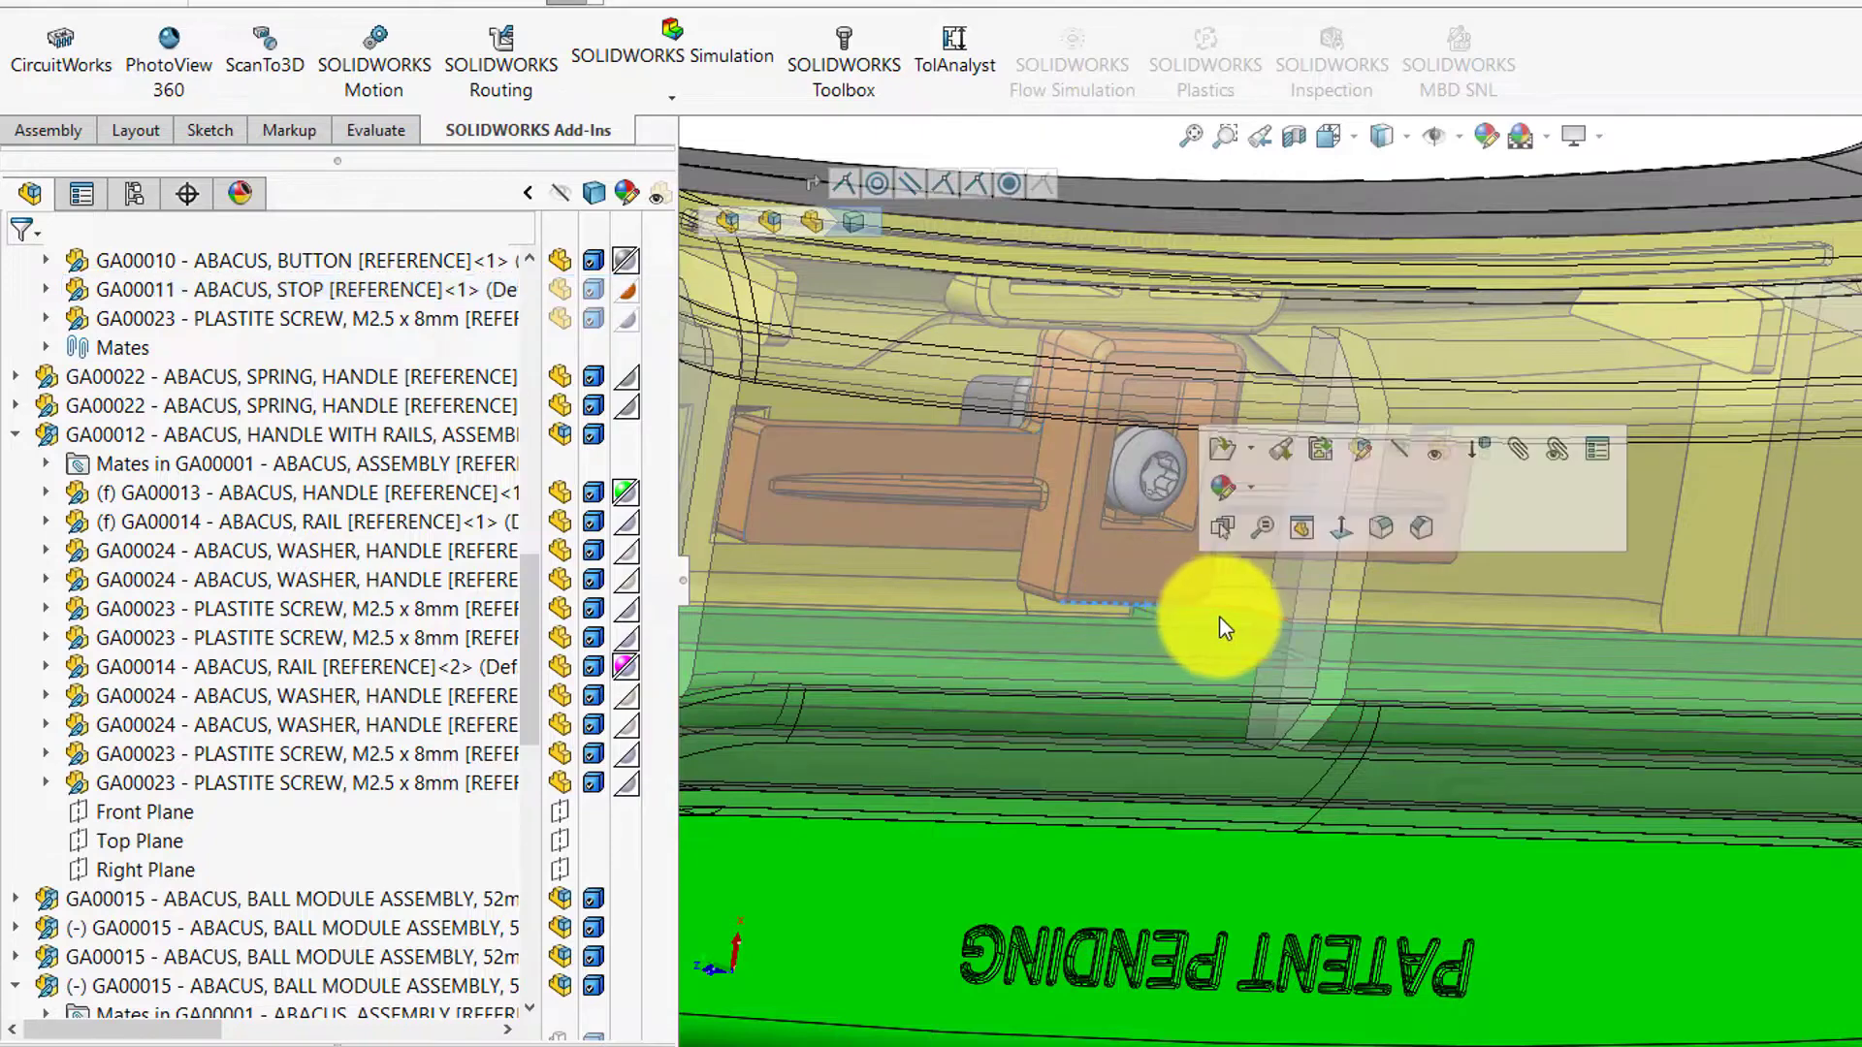
{"action": "scroll", "coordinate": [1234, 617], "scroll_direction": "up", "scroll_amount": 1}
{"action": "middle_click_drag", "start_coordinate": [1233, 617], "coordinate": [1158, 611]}
{"action": "scroll", "coordinate": [1209, 611], "scroll_direction": "down", "scroll_amount": 1}
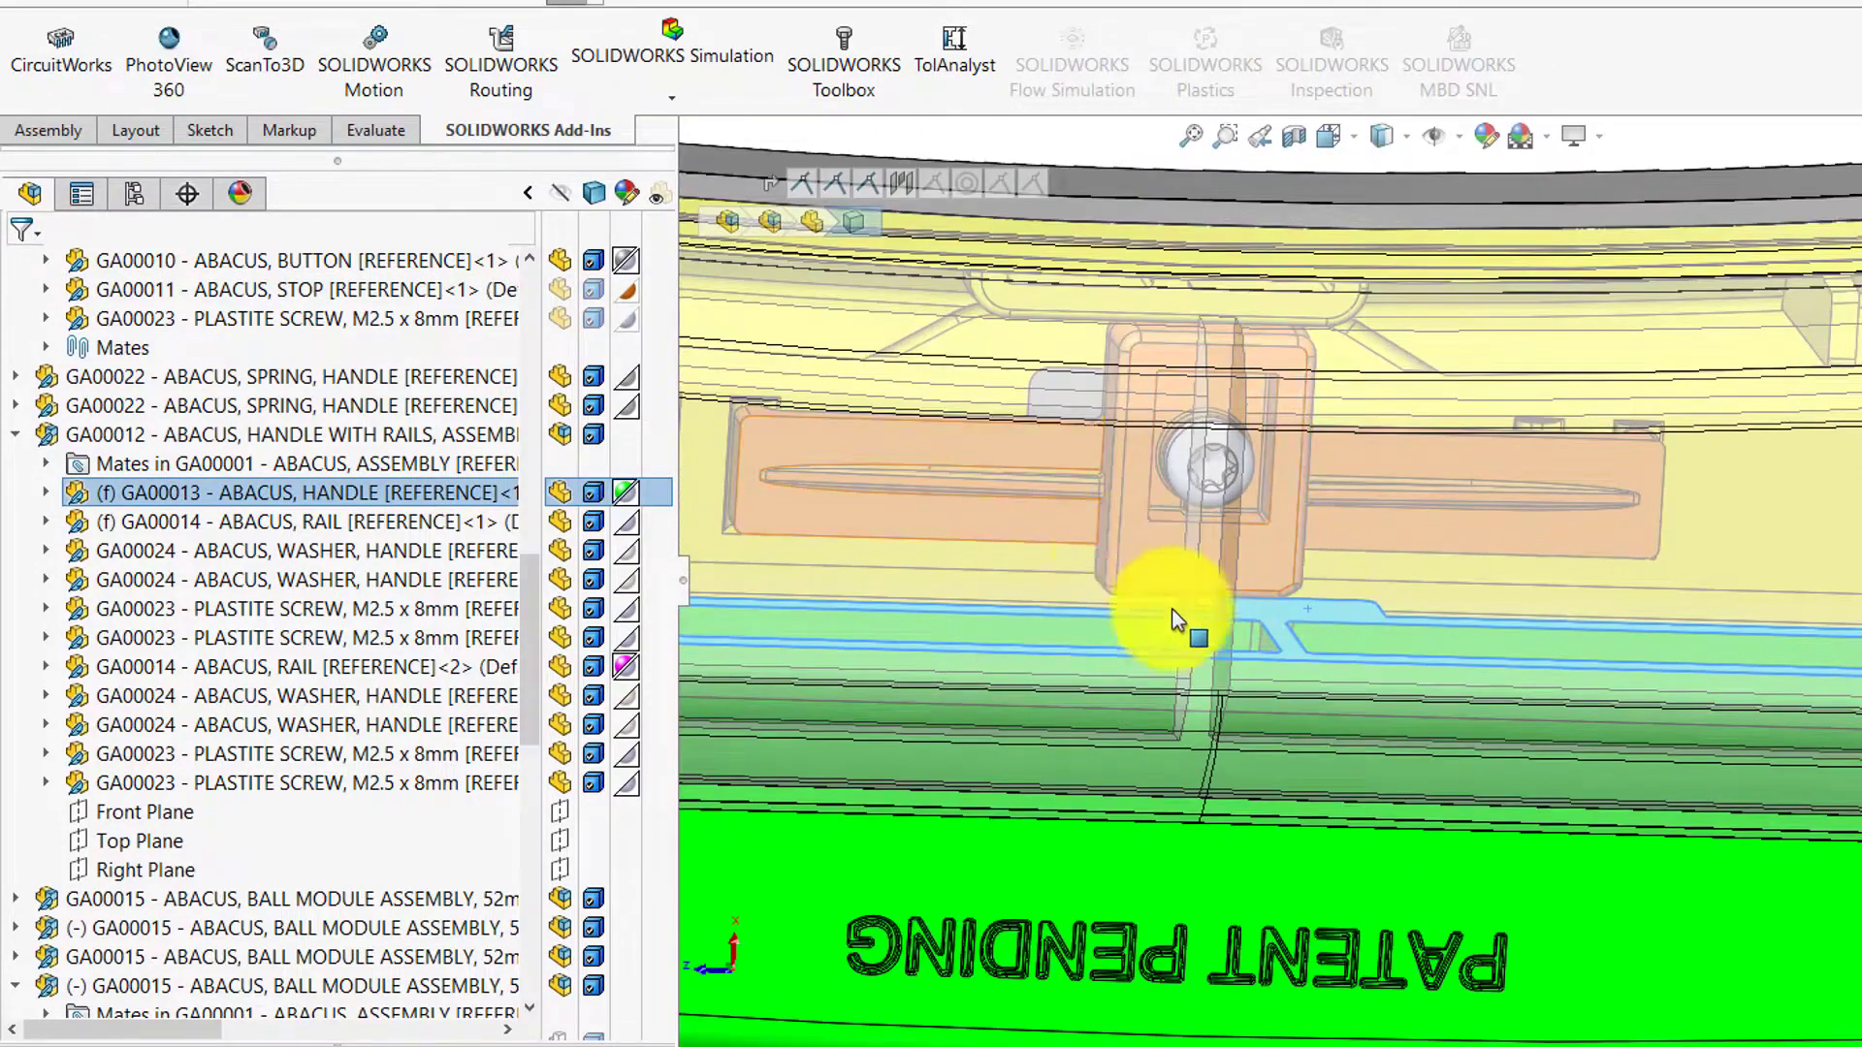
Step: View the abacus from the button side with the handle, lock button and ball modules in the frame
{"action": "scroll", "coordinate": [1047, 580], "scroll_direction": "up", "scroll_amount": 3}
{"action": "middle_click_drag", "start_coordinate": [1247, 590], "coordinate": [1255, 673]}
{"action": "scroll", "coordinate": [1320, 805], "scroll_direction": "up", "scroll_amount": 3}
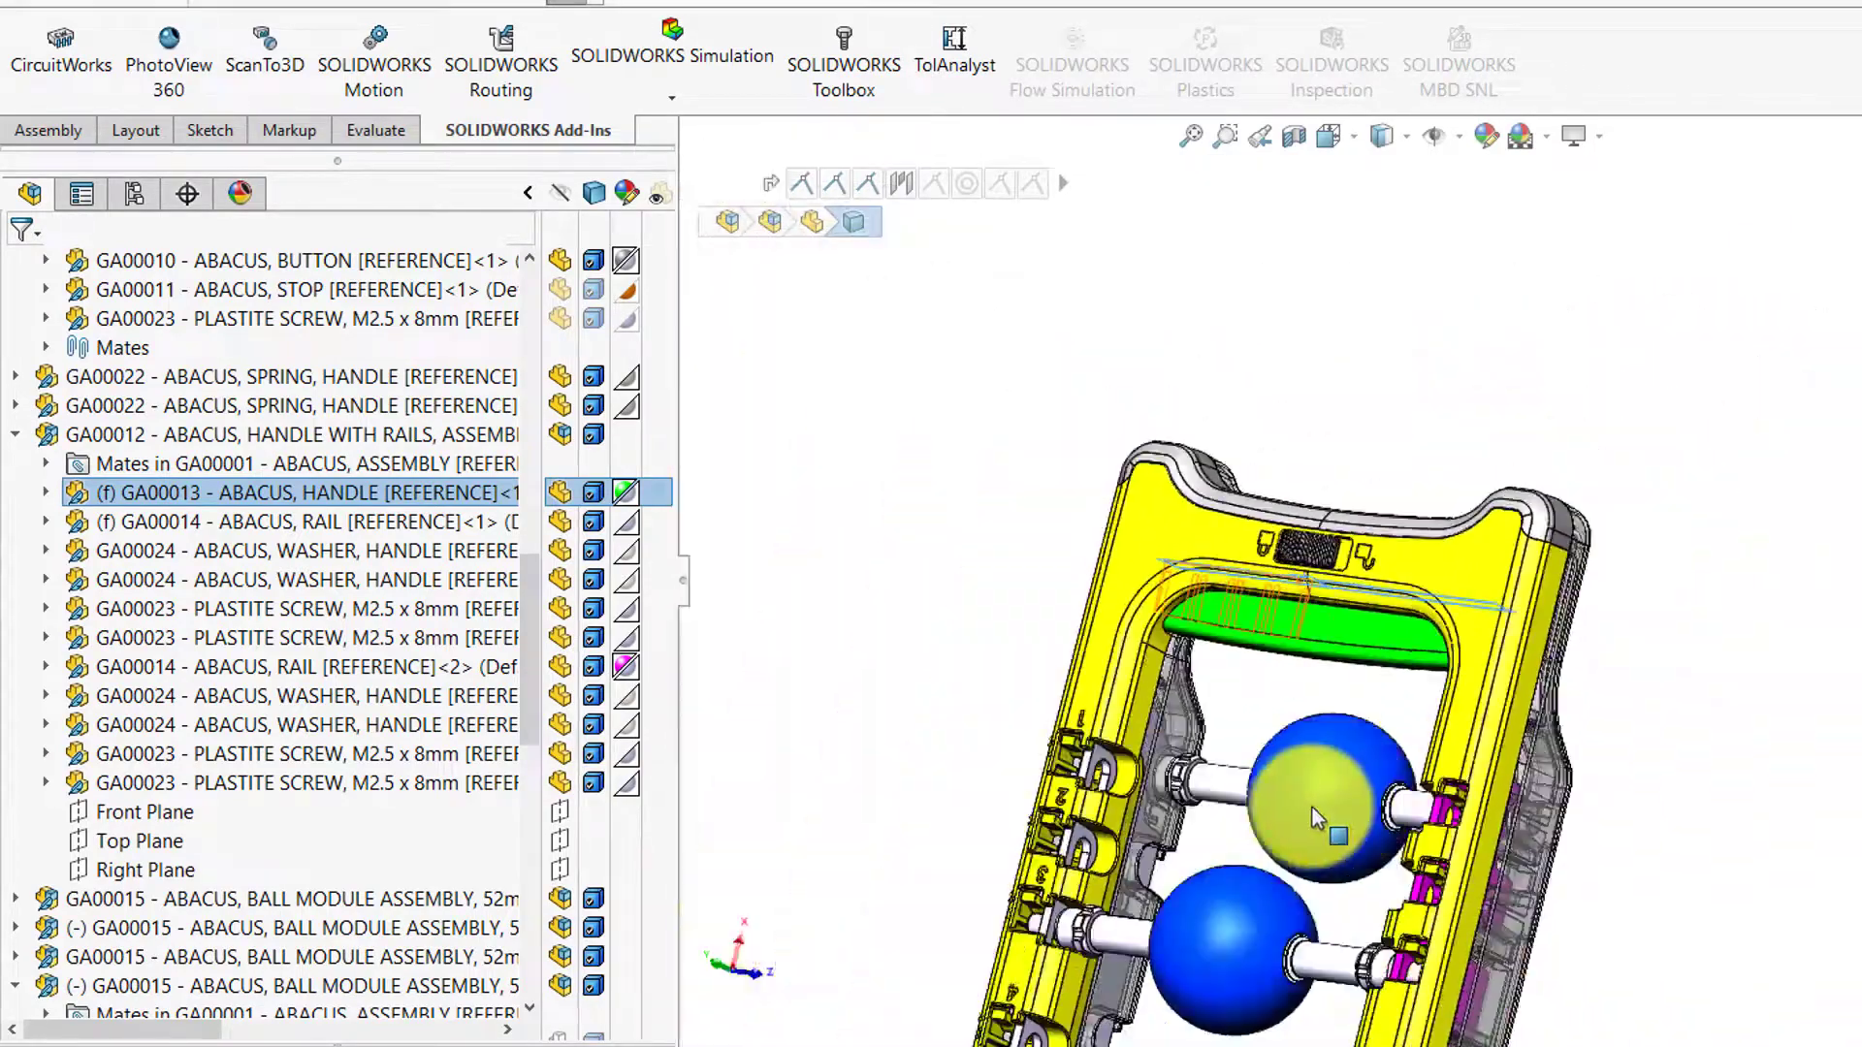